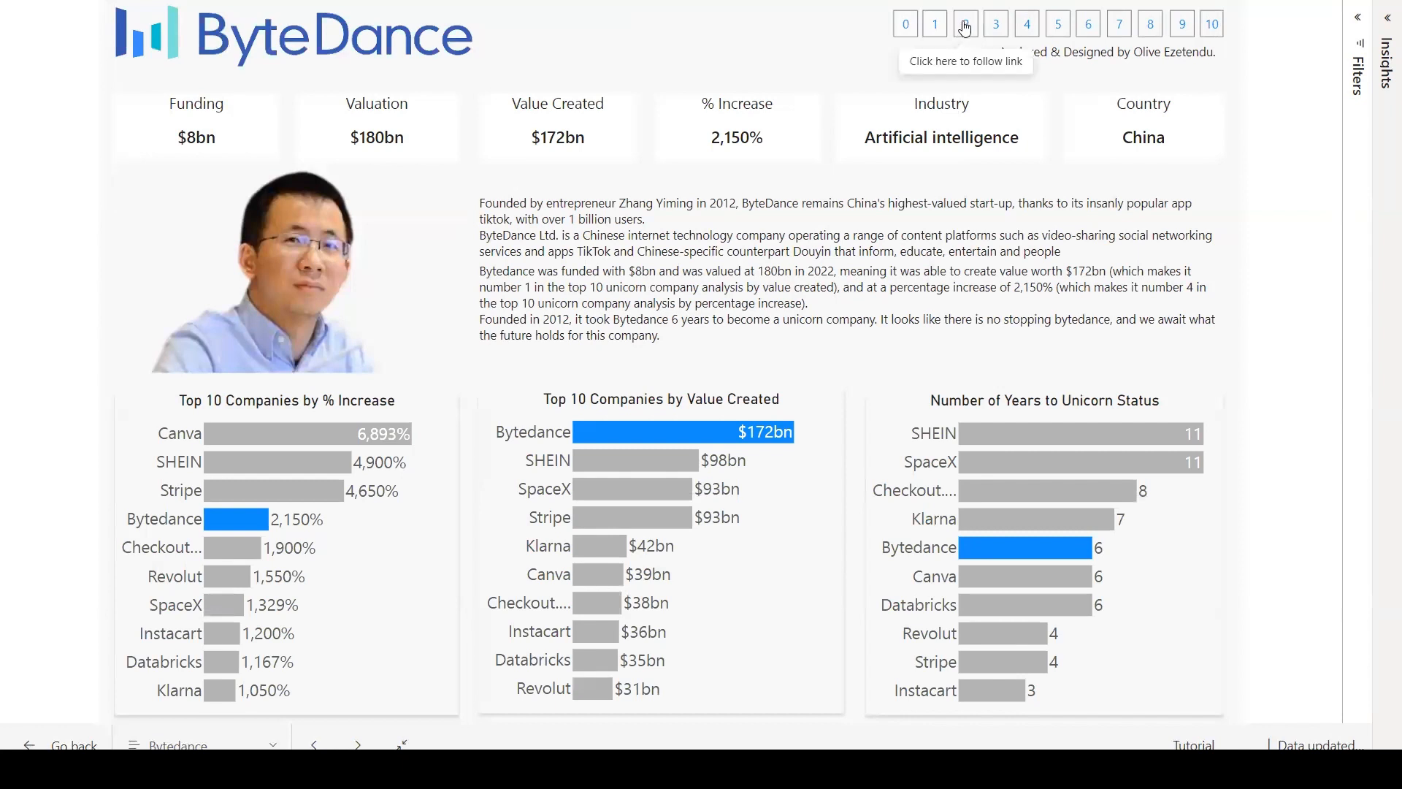
Preview the report's page navigation by following the numbered links 2, 3 and 10 across the company pages.
left_click(966, 26)
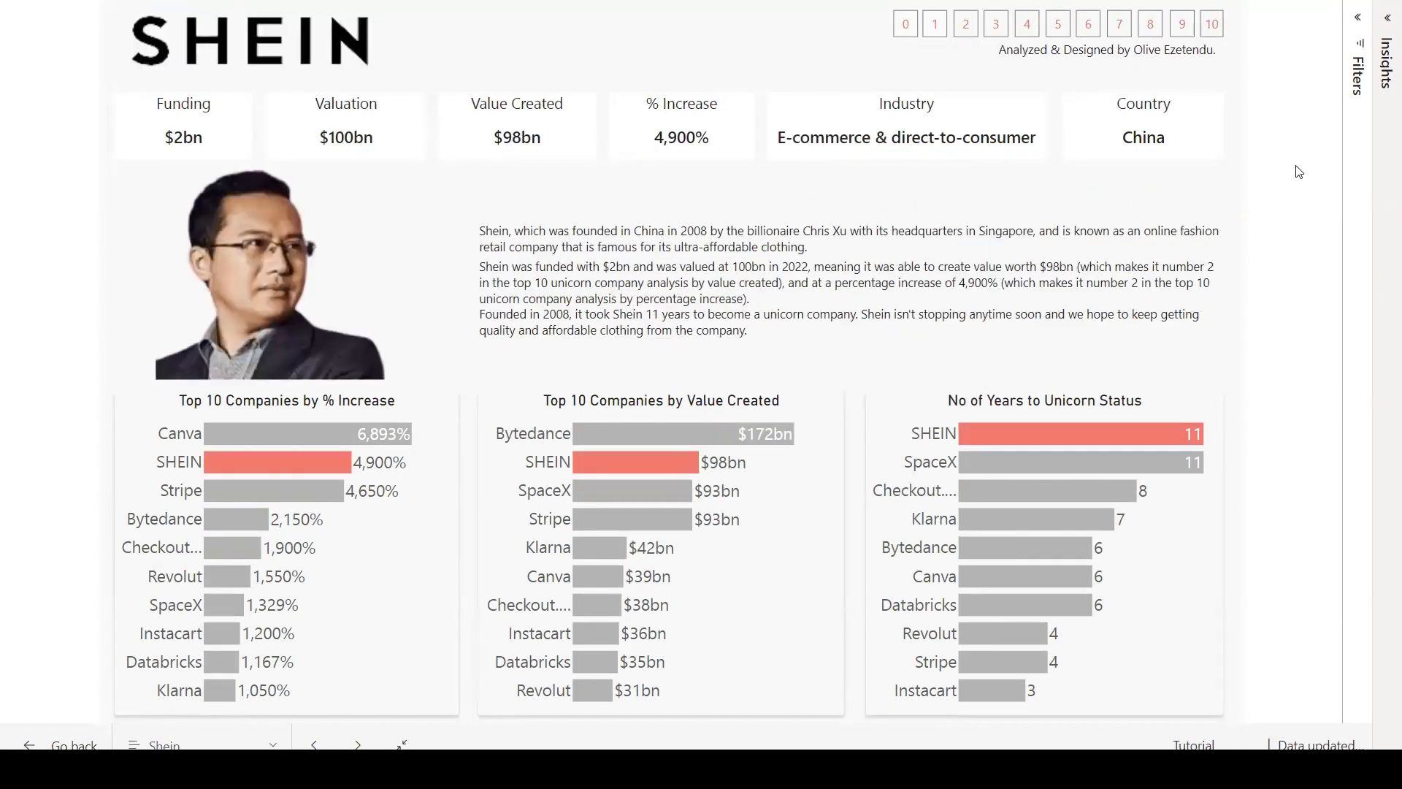
left_click(1002, 28)
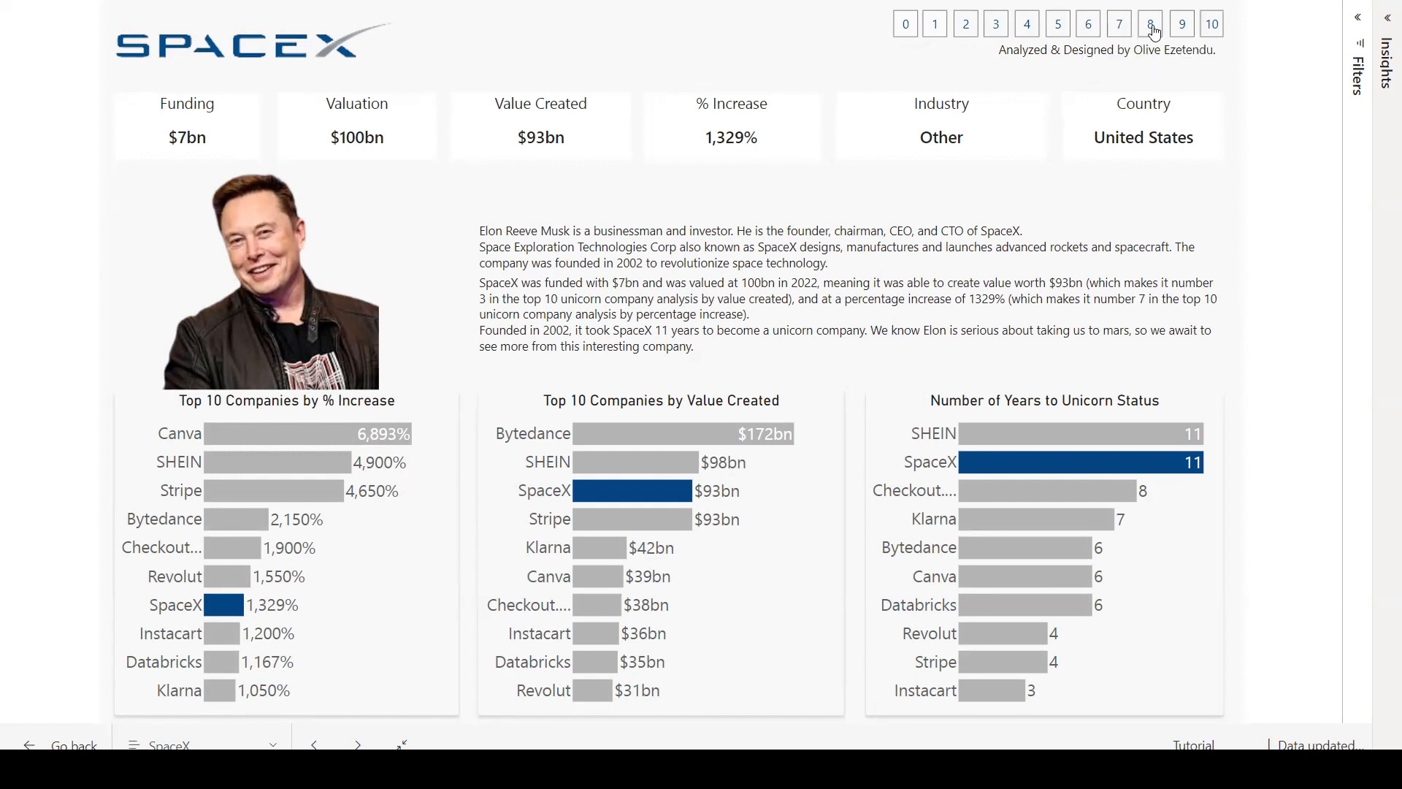
left_click(1211, 27)
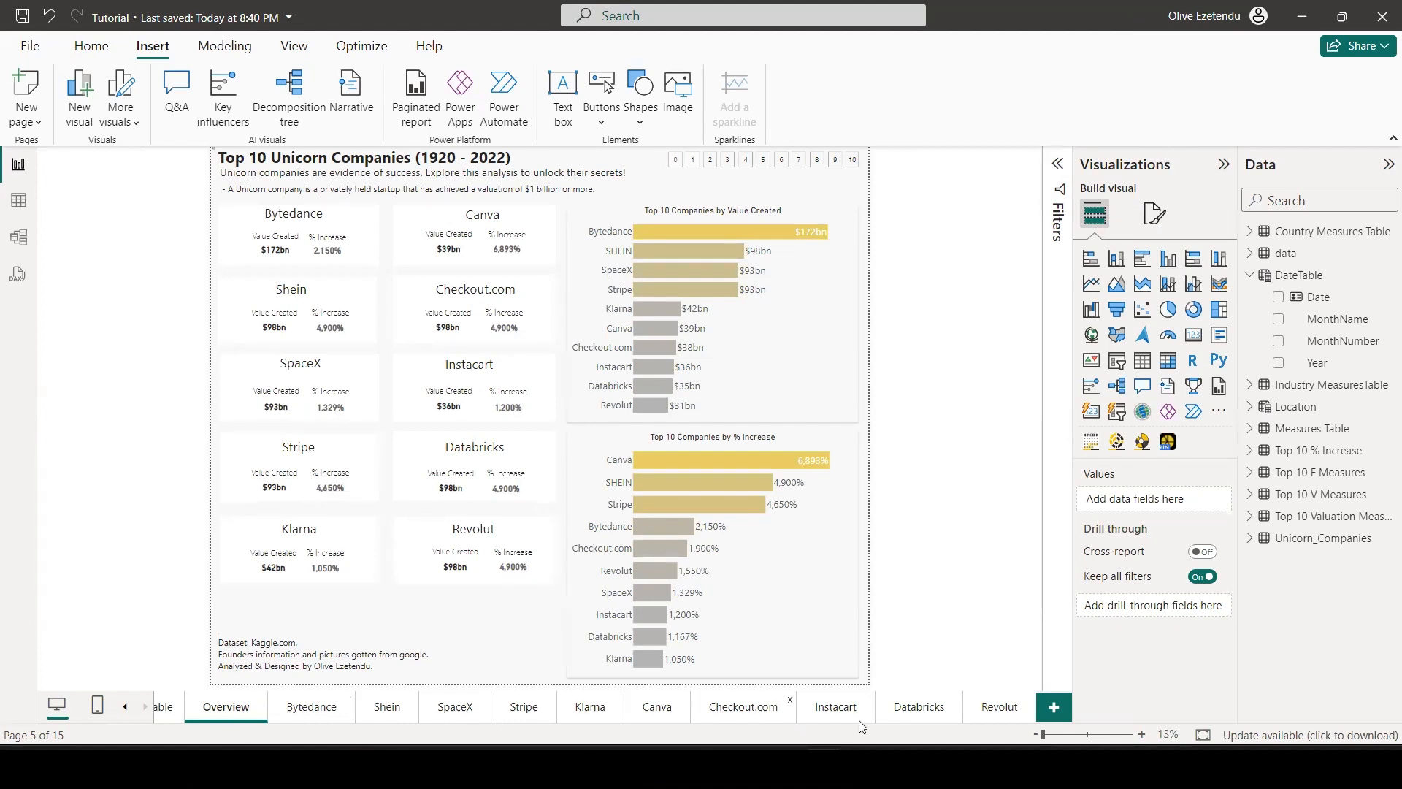
Insert a page navigator on the Overview page, enlarge it and stretch it across the page below the company cards.
left_click(125, 706)
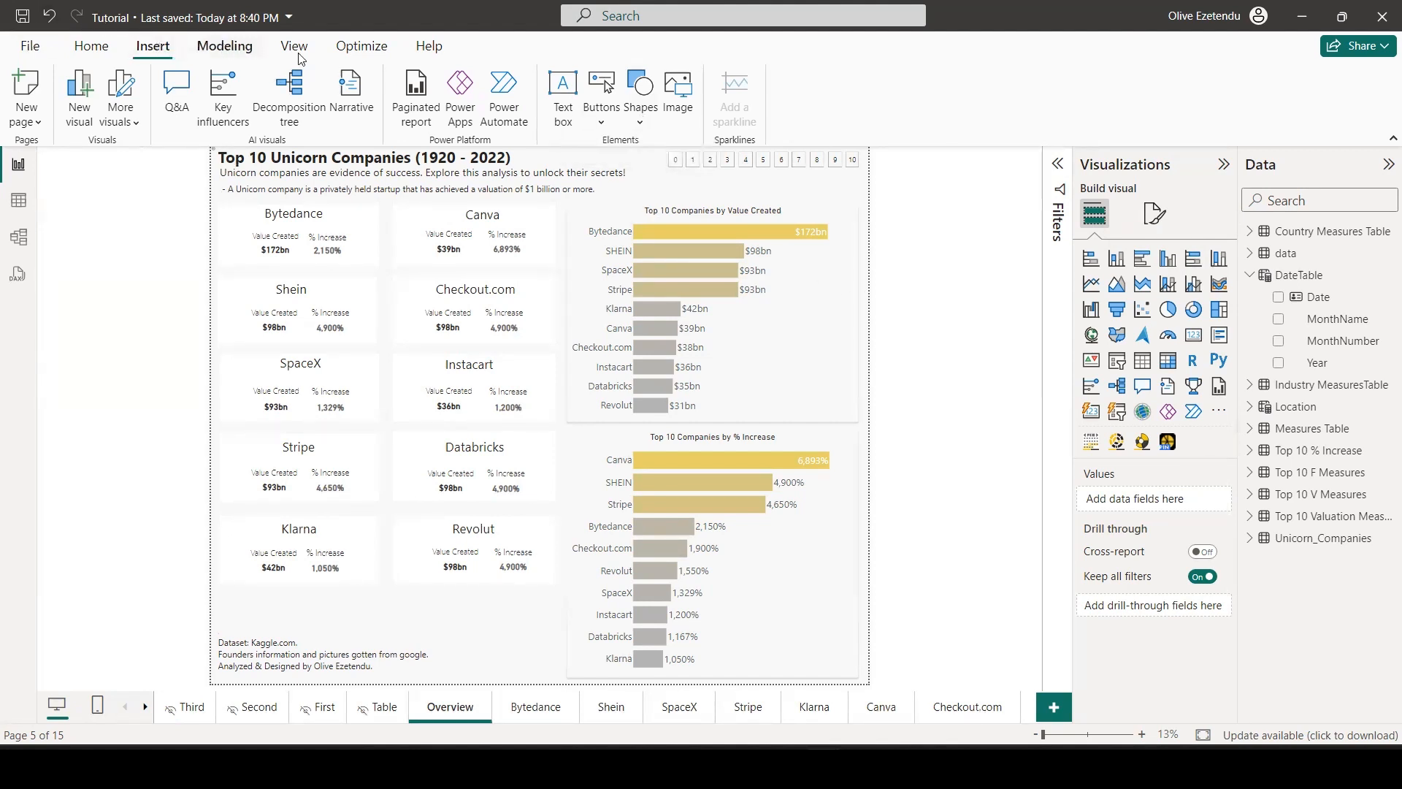
left_click(599, 124)
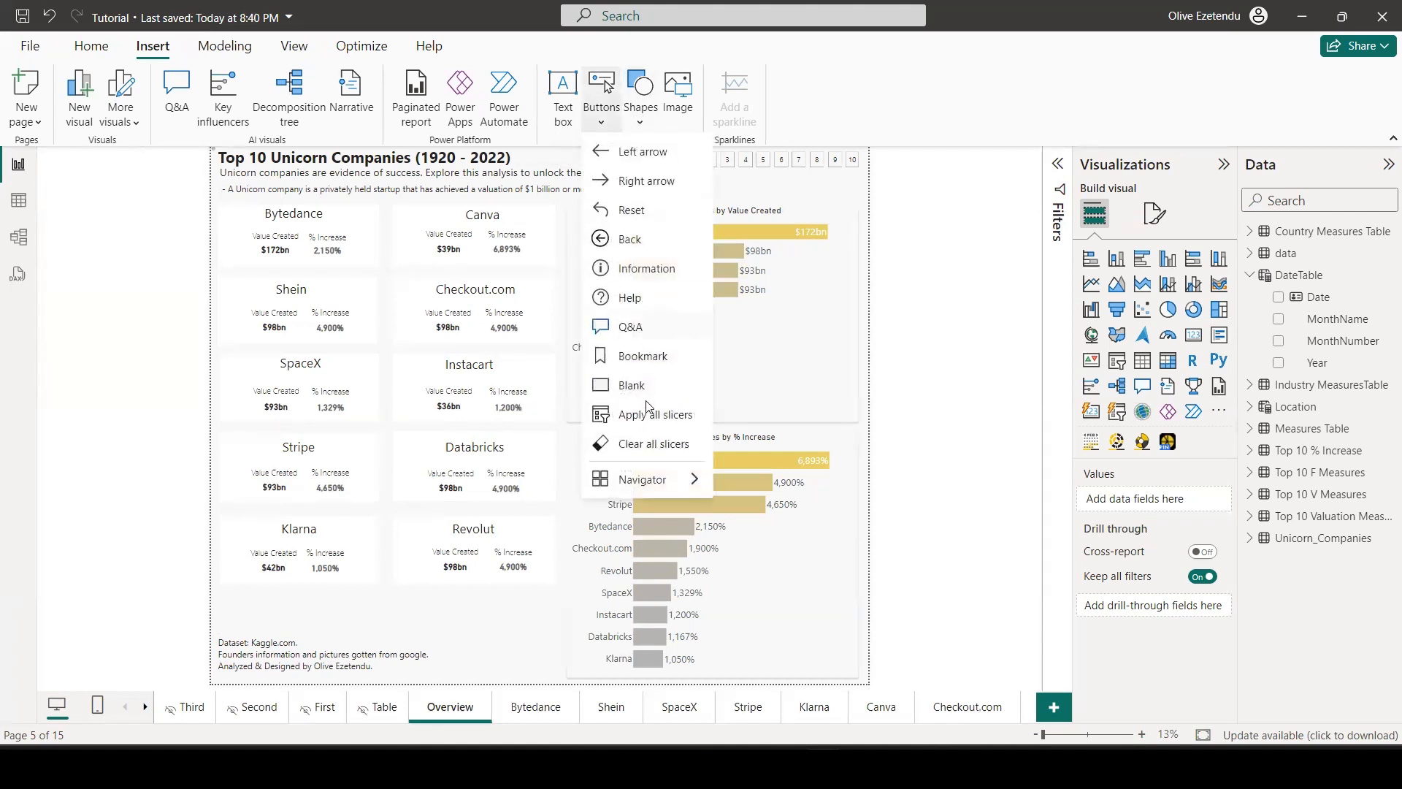
mouse_move(615, 486)
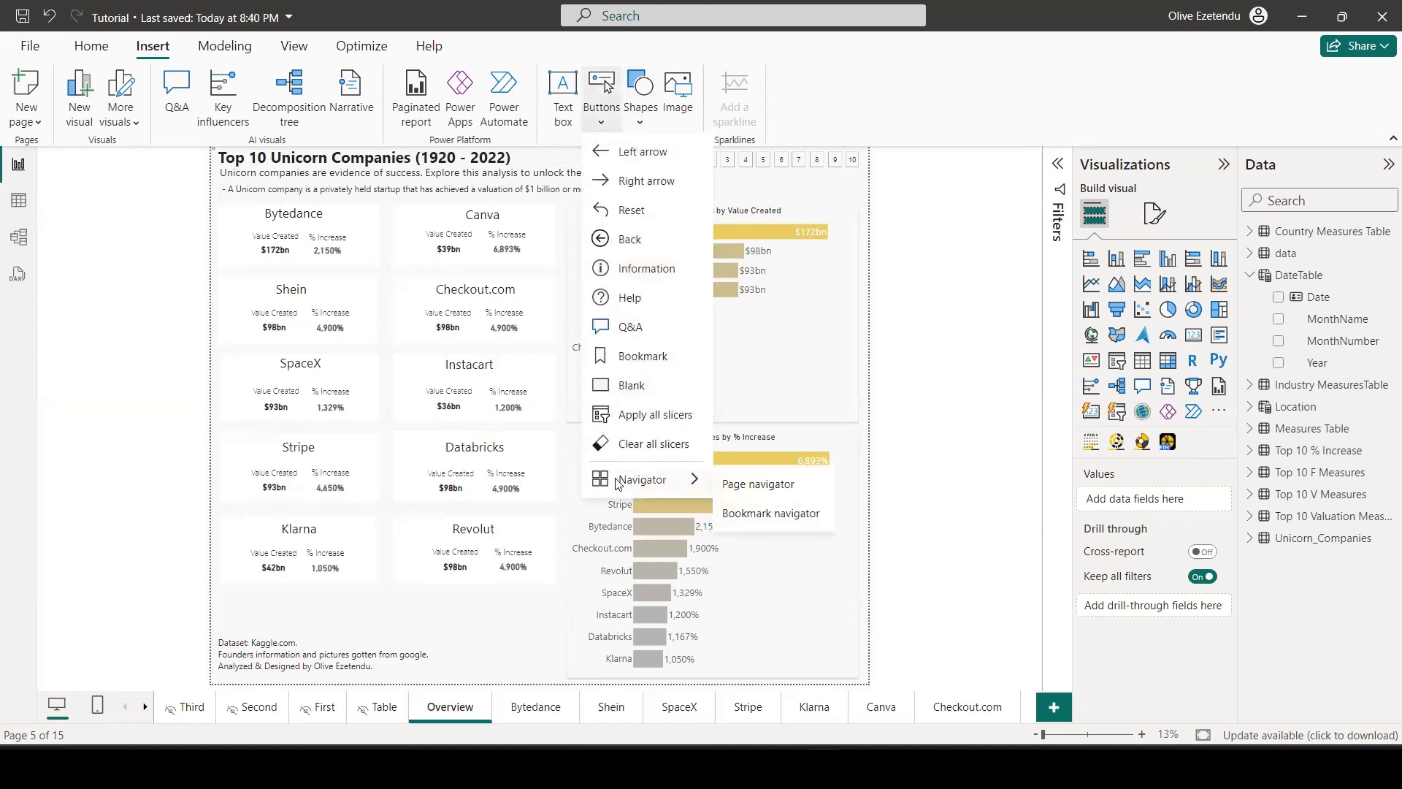
left_click(772, 485)
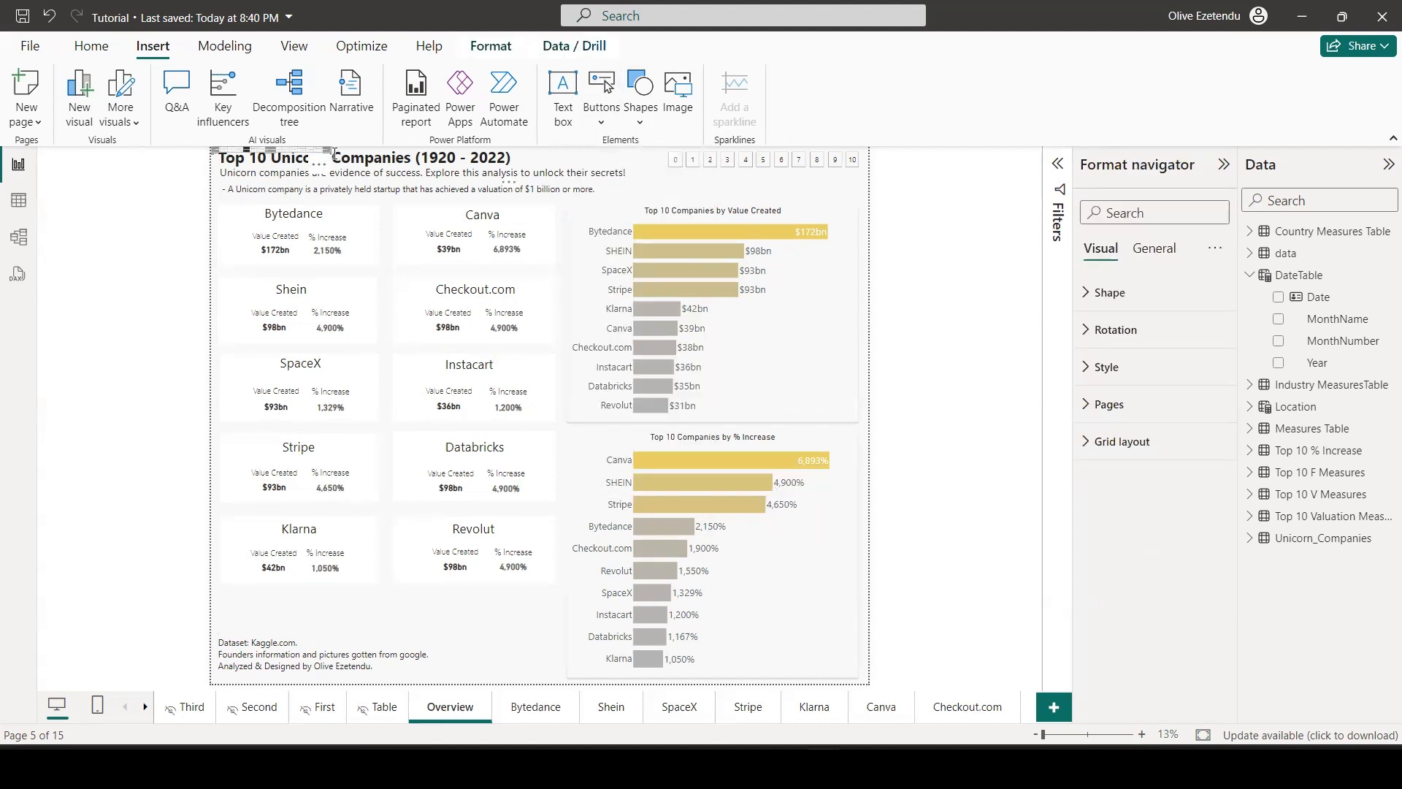
left_click_drag(327, 149, 481, 193)
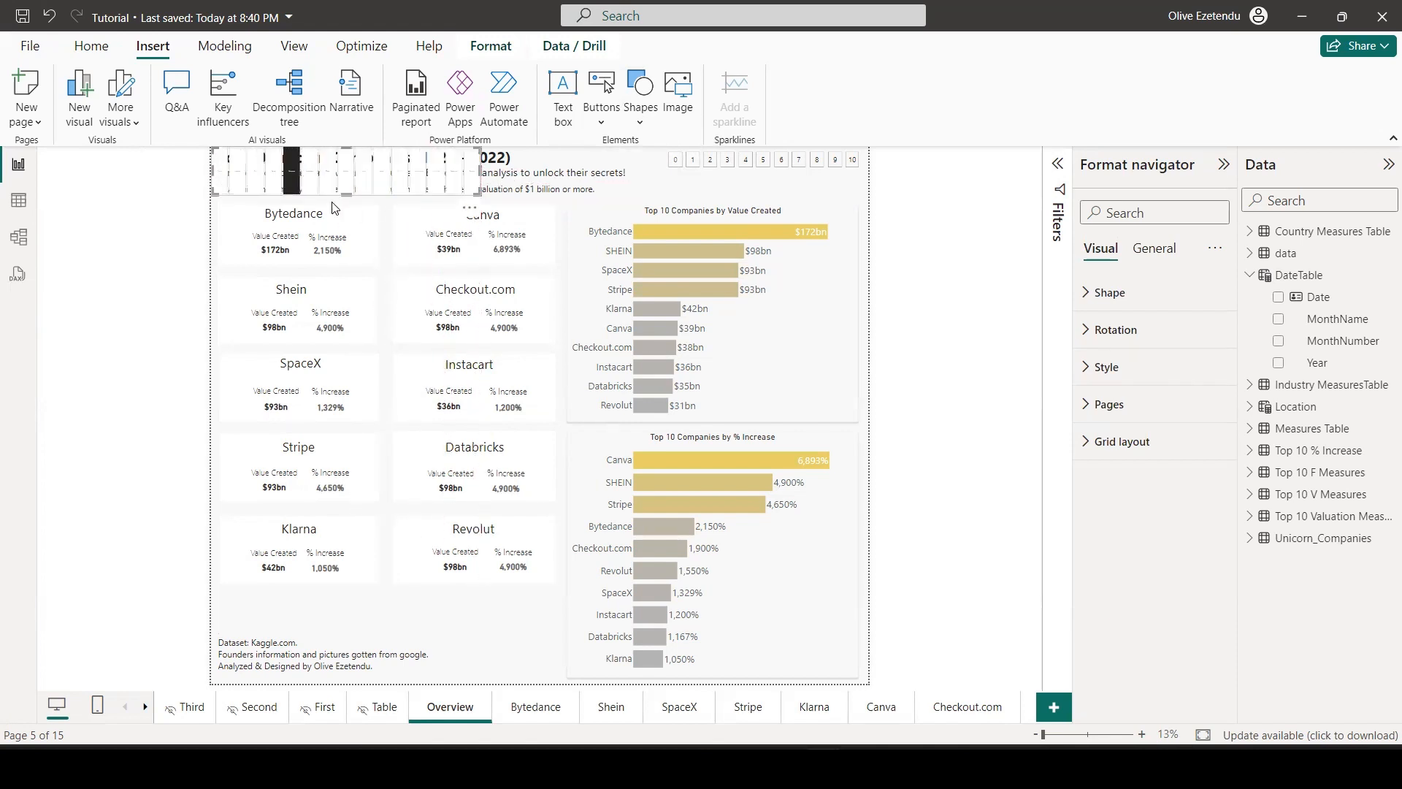
left_click_drag(346, 192, 369, 595)
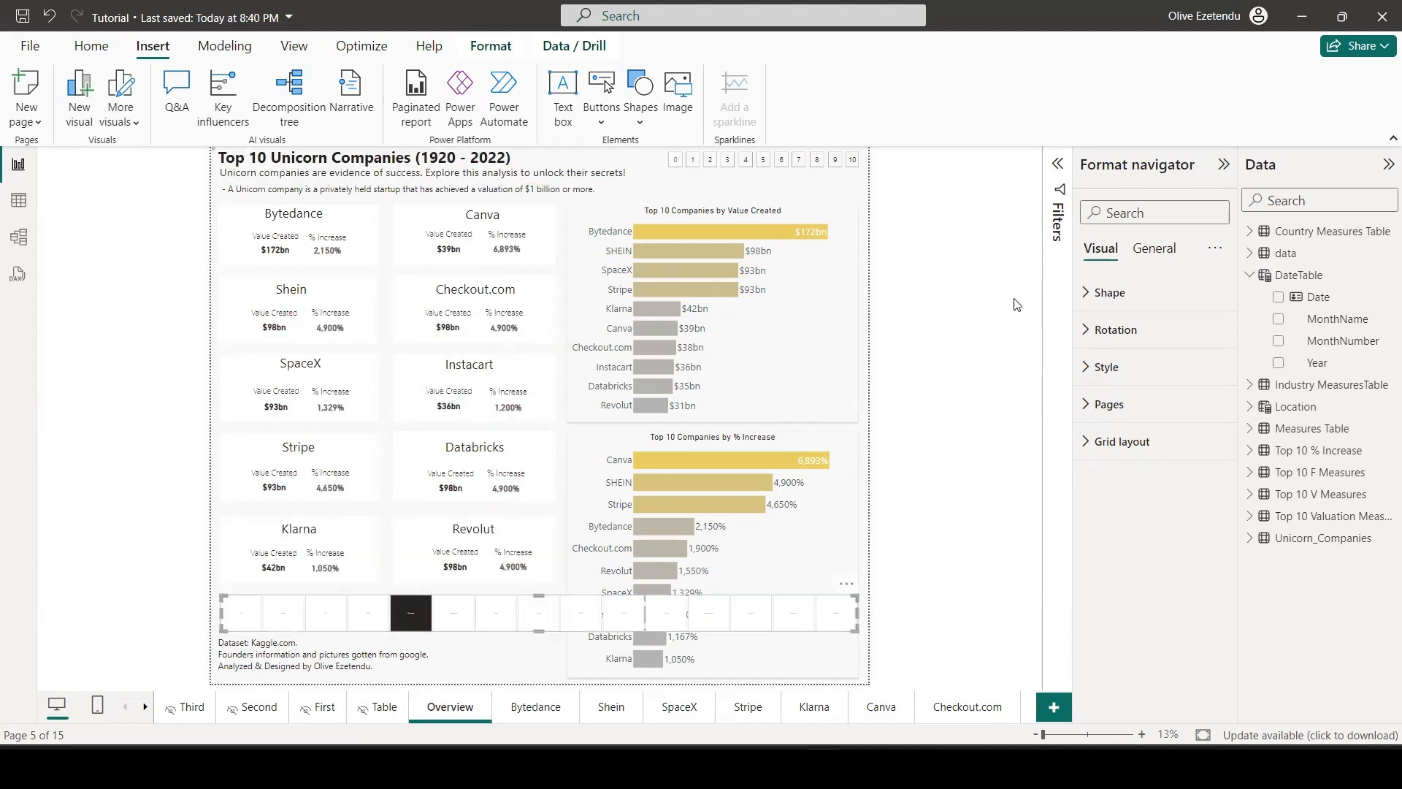
Set the text size of the page navigator's default style to 40.
left_click(1091, 374)
left_click(1189, 547)
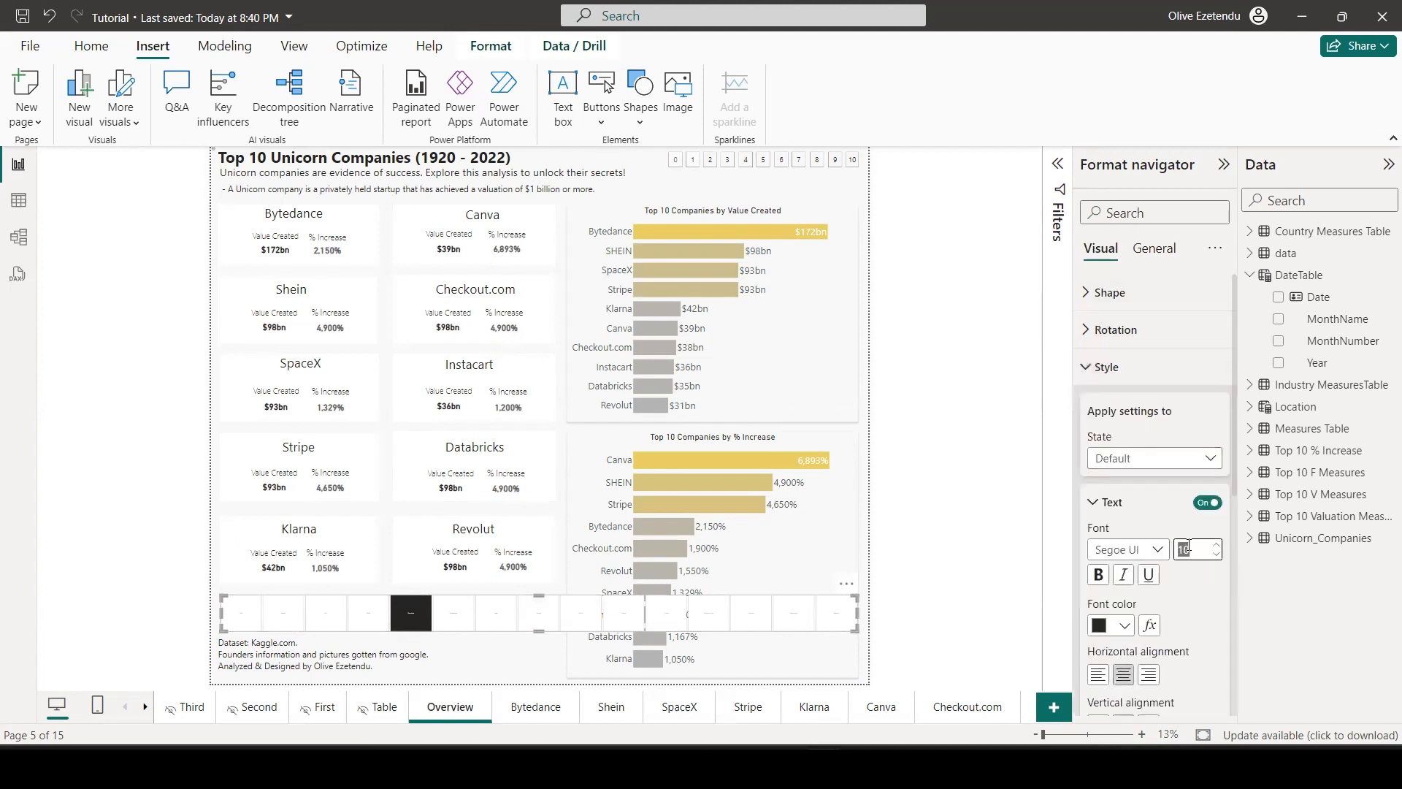
type("3")
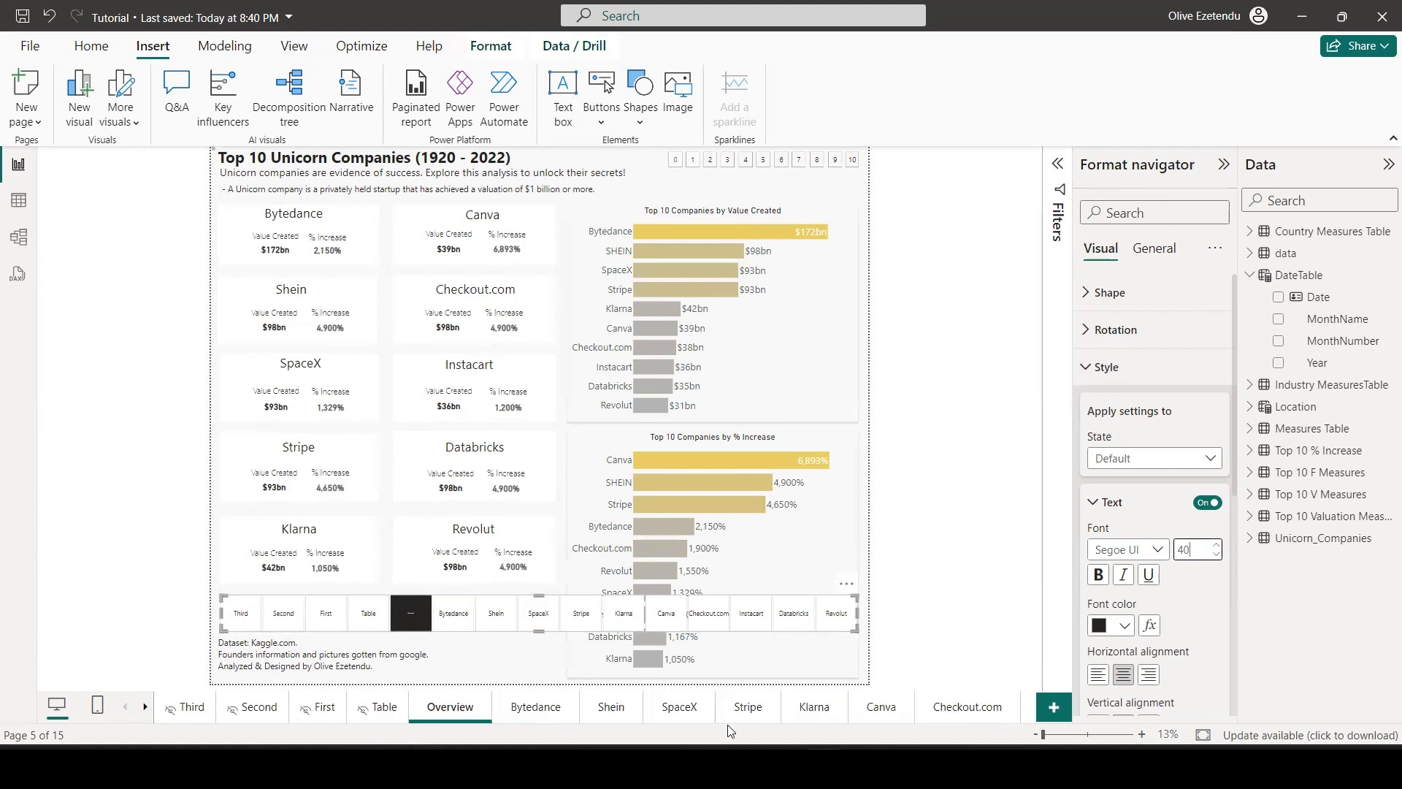
left_click(145, 706)
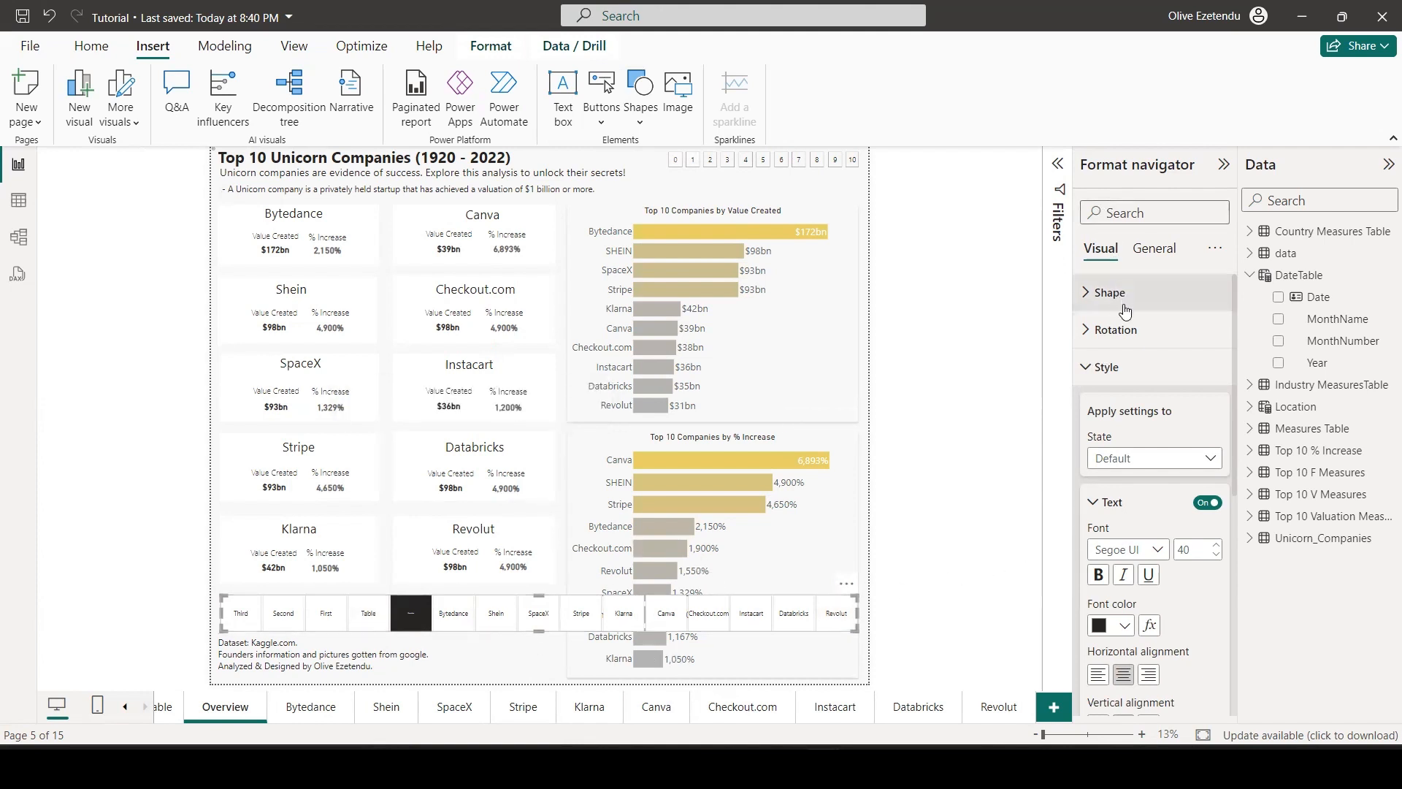
left_click(1088, 293)
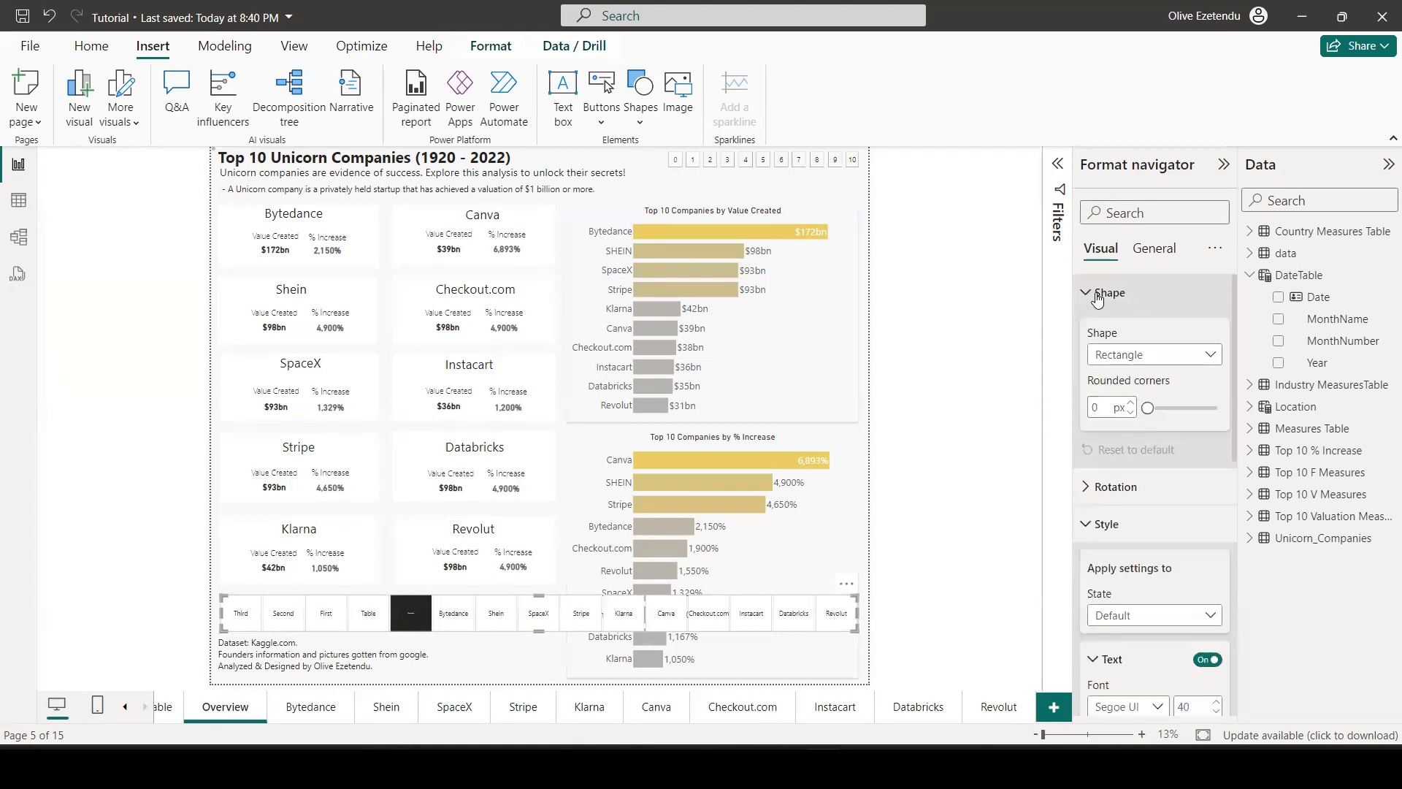
left_click(1212, 355)
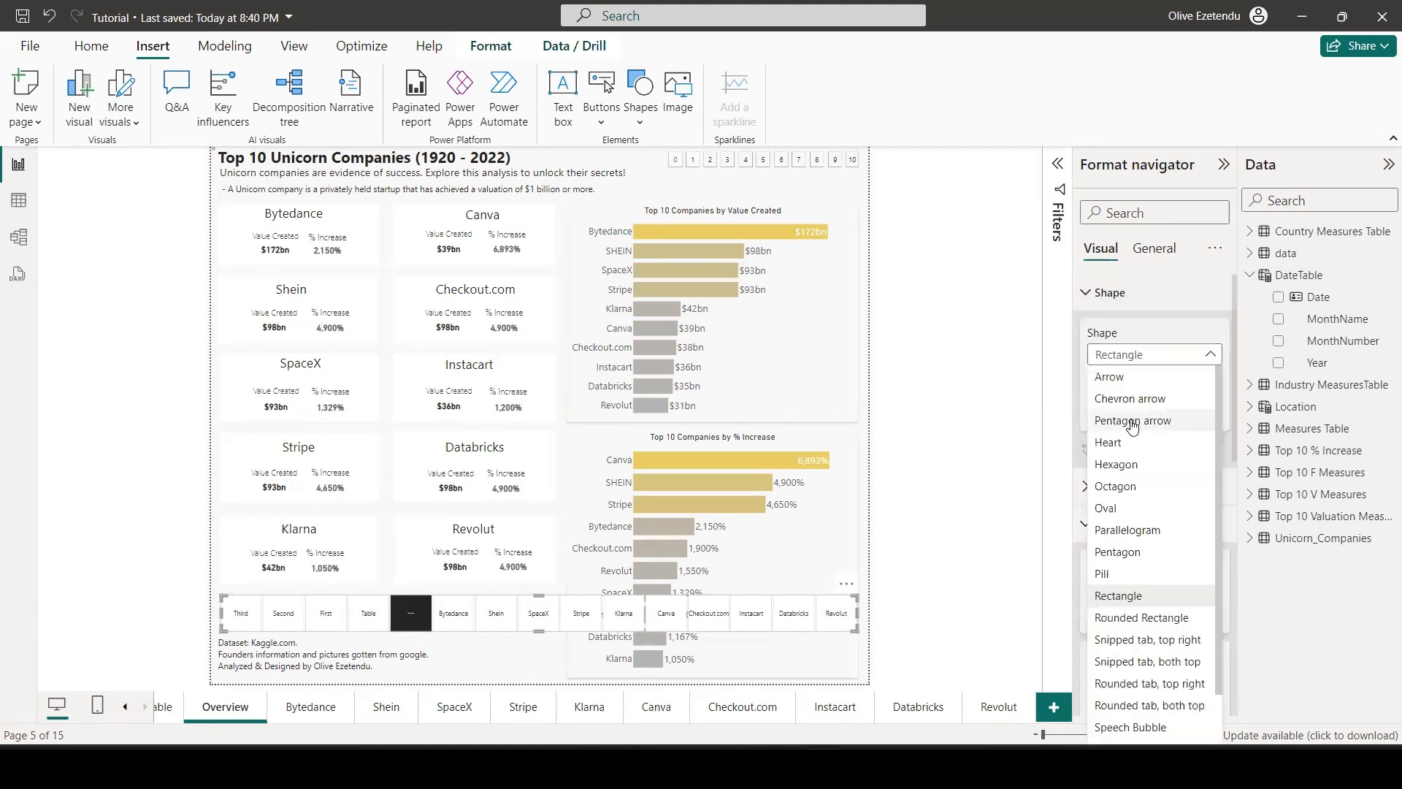
scroll(1142, 424, "down", 1)
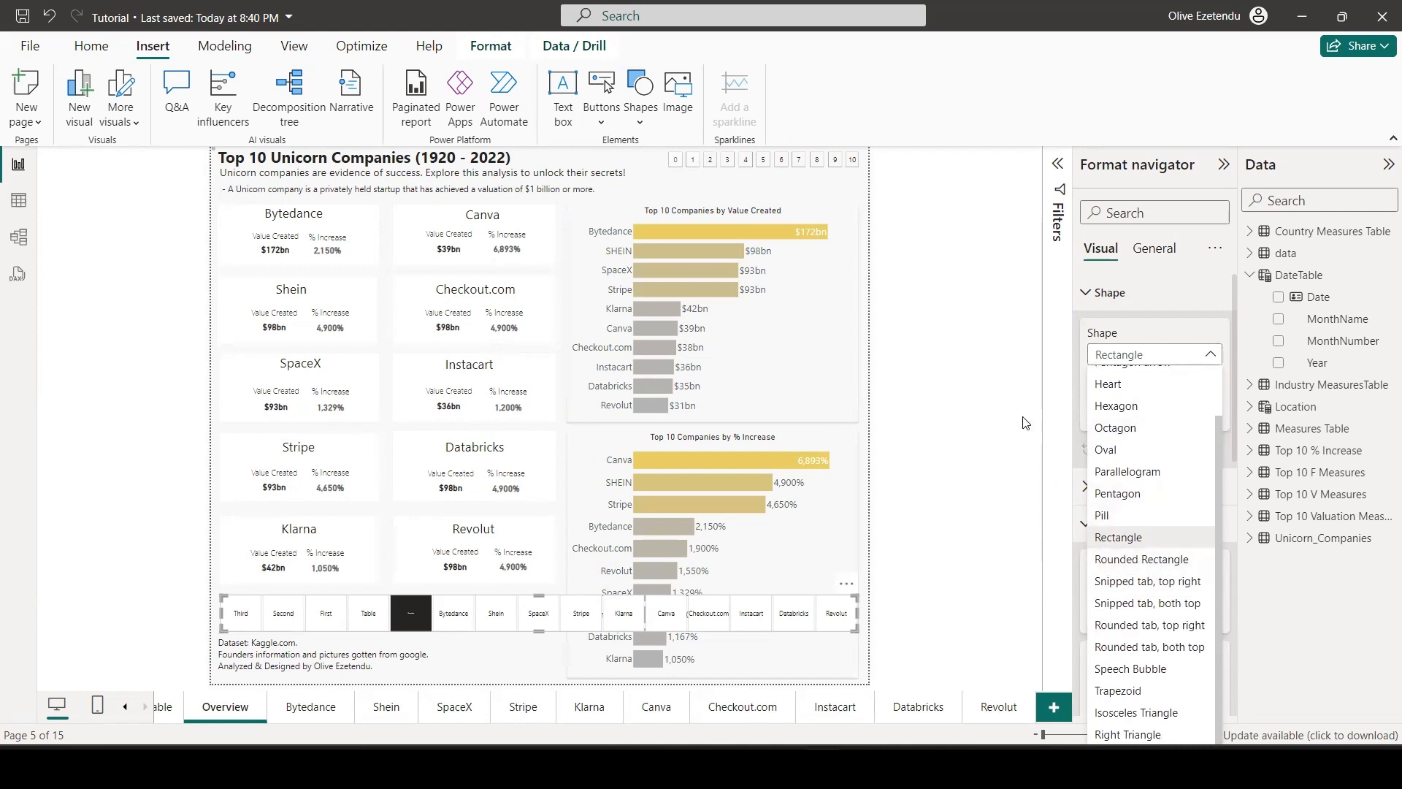
left_click(1055, 389)
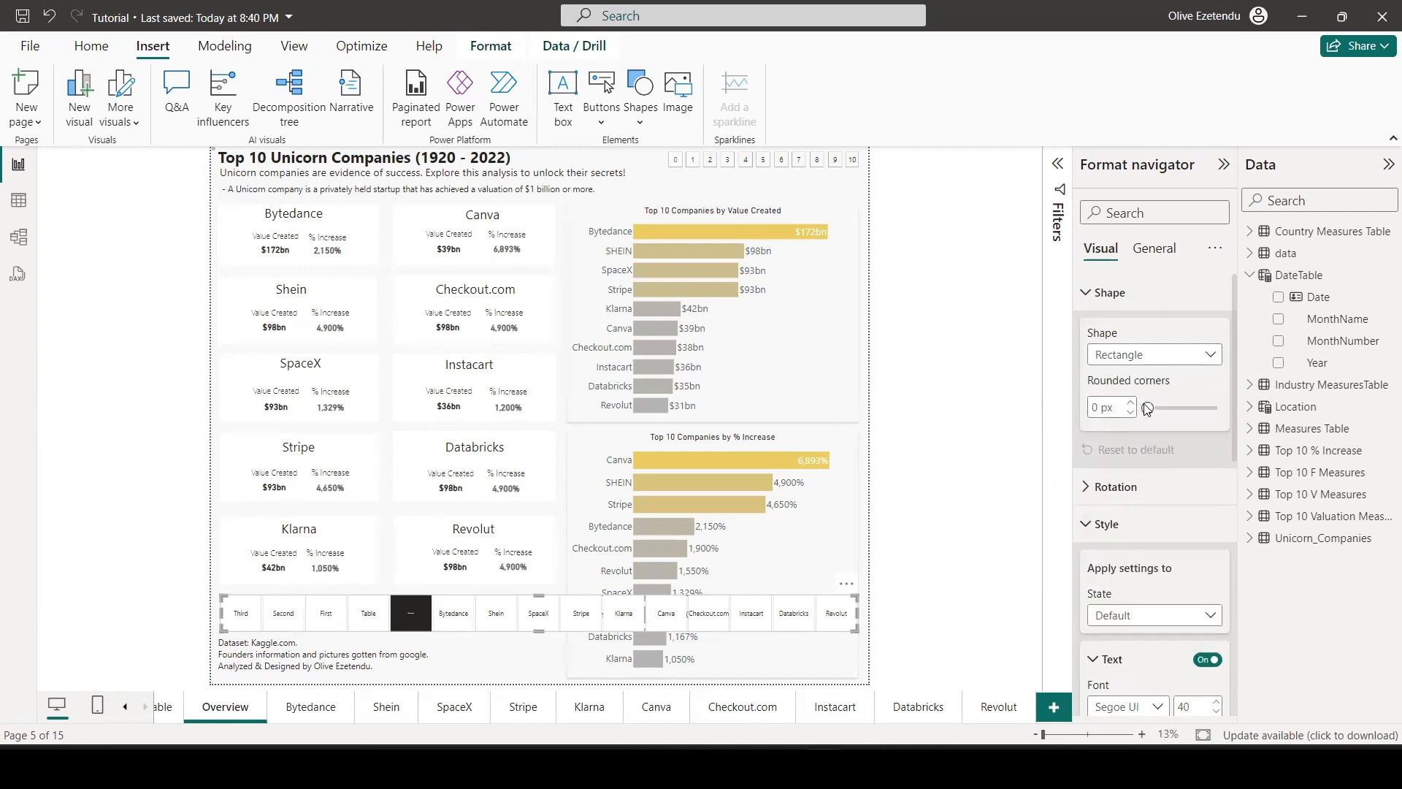
left_click_drag(1149, 411, 1163, 409)
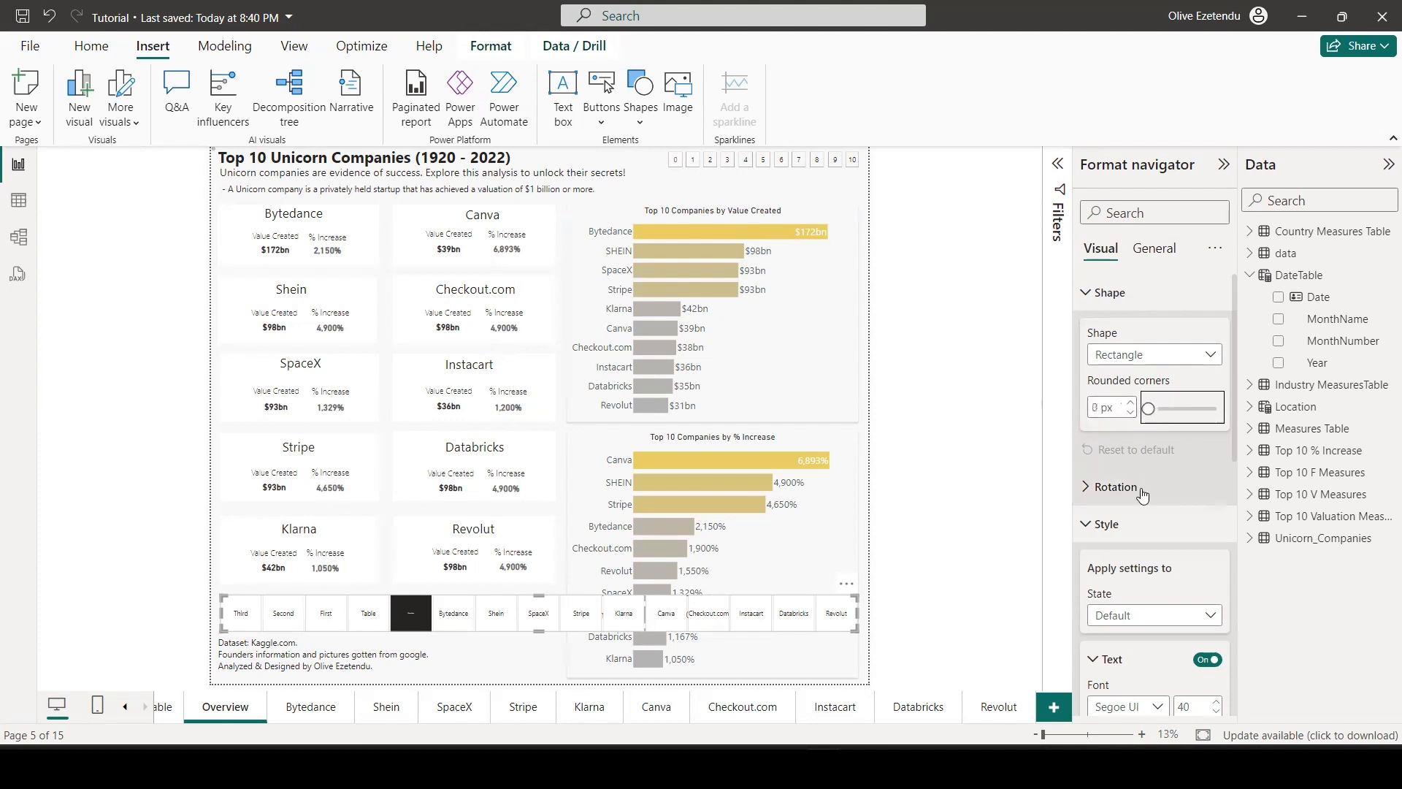
Change the font color of the page navigator's default style to blue.
scroll(1139, 501, "down", 3)
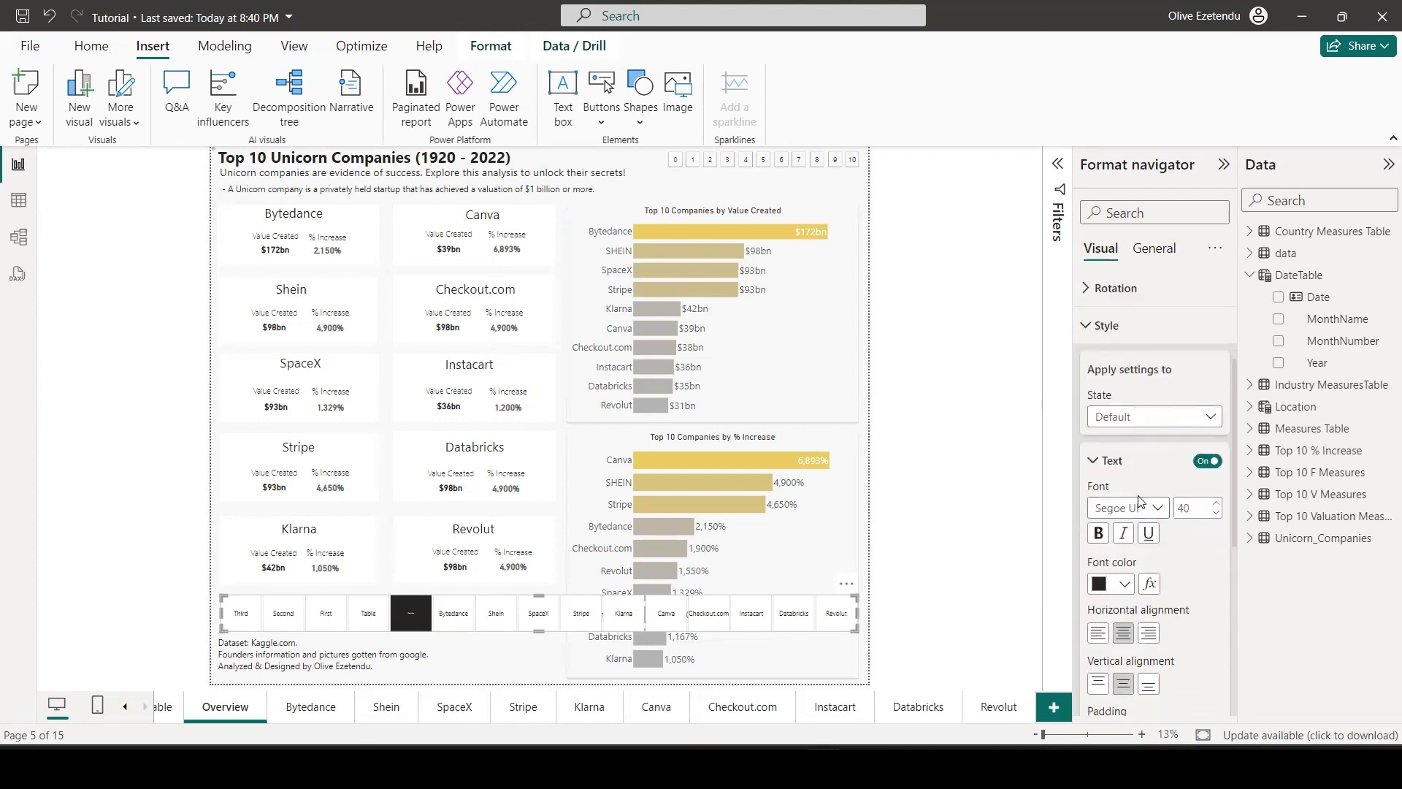
left_click(1127, 586)
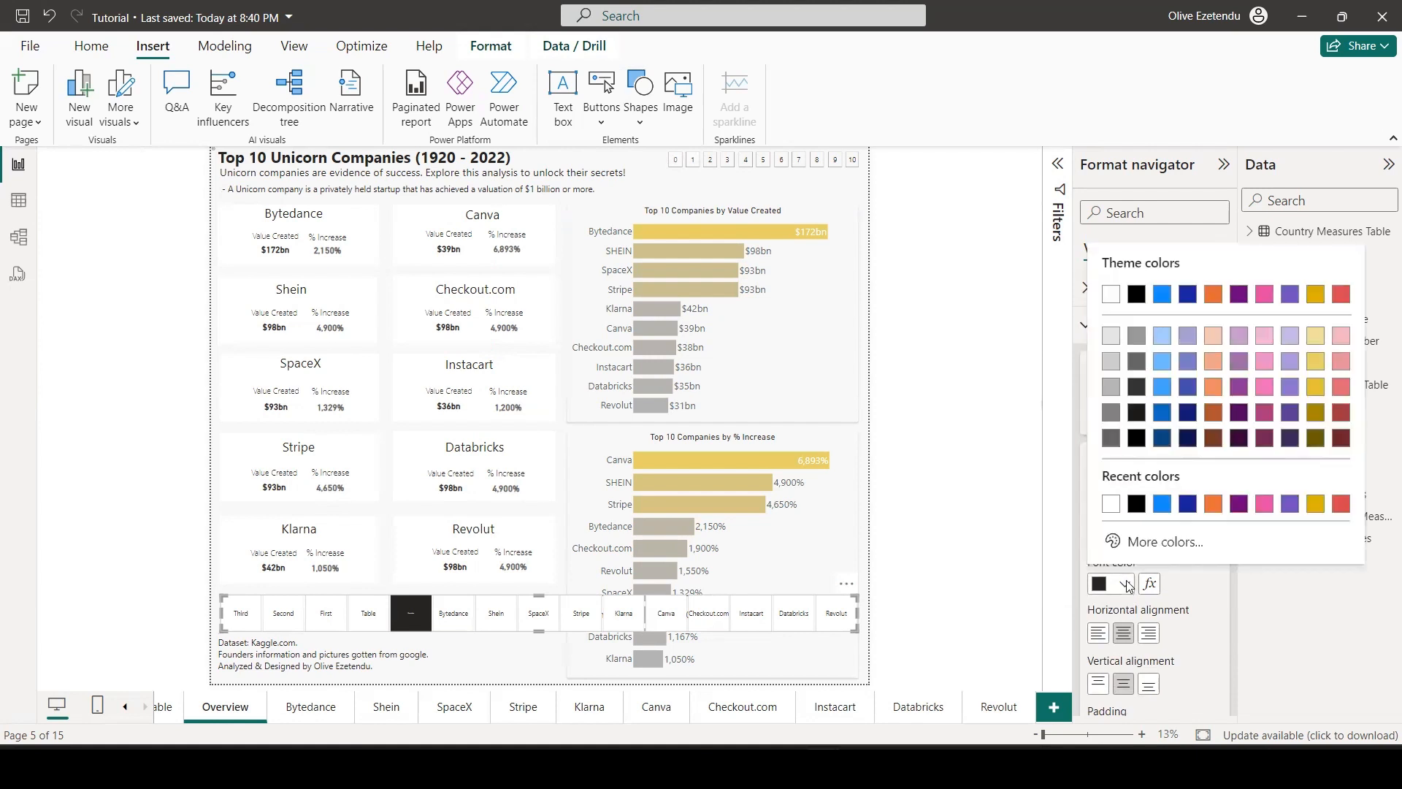
left_click(1162, 502)
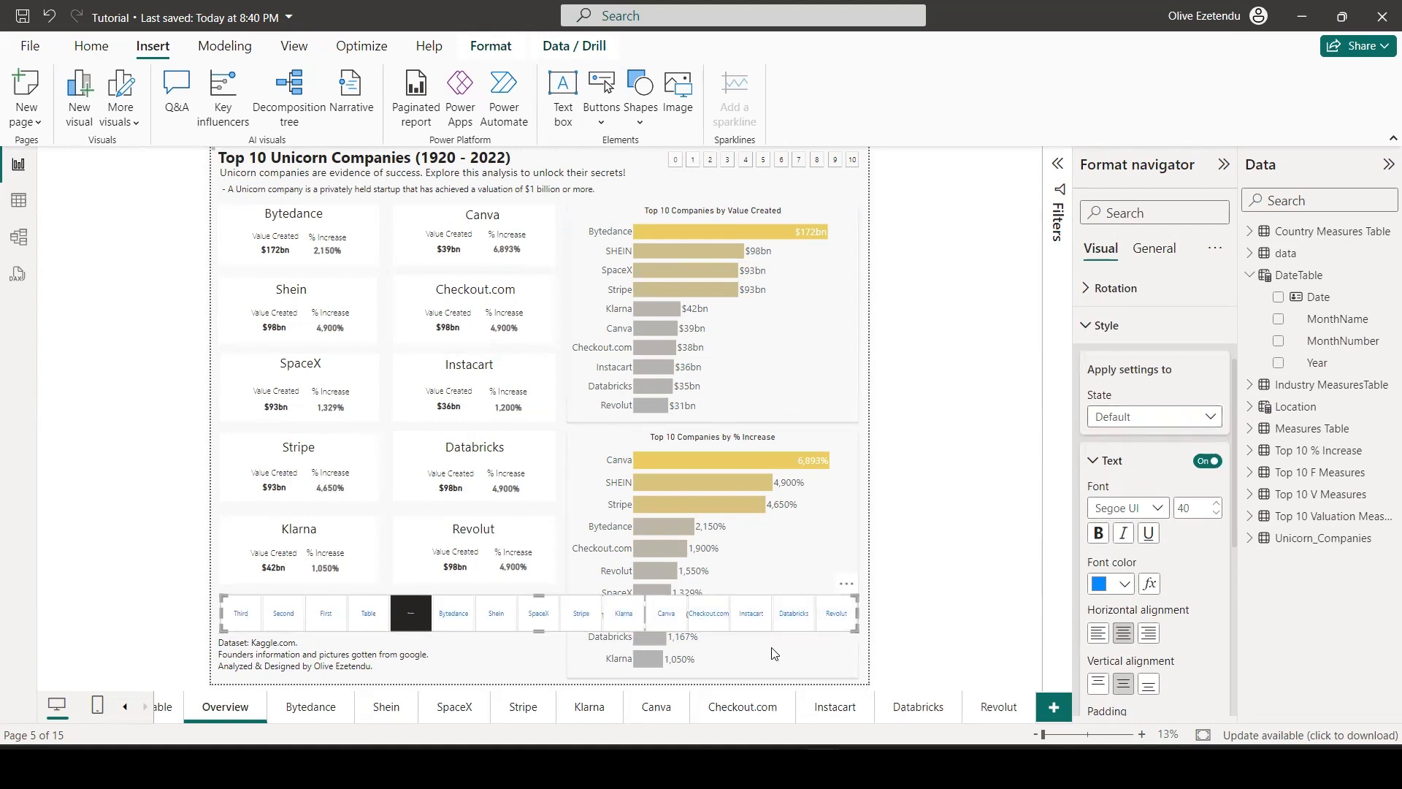
Try a light gray fill on the navigator's buttons and set the fill back to white.
scroll(1170, 541, "down", 5)
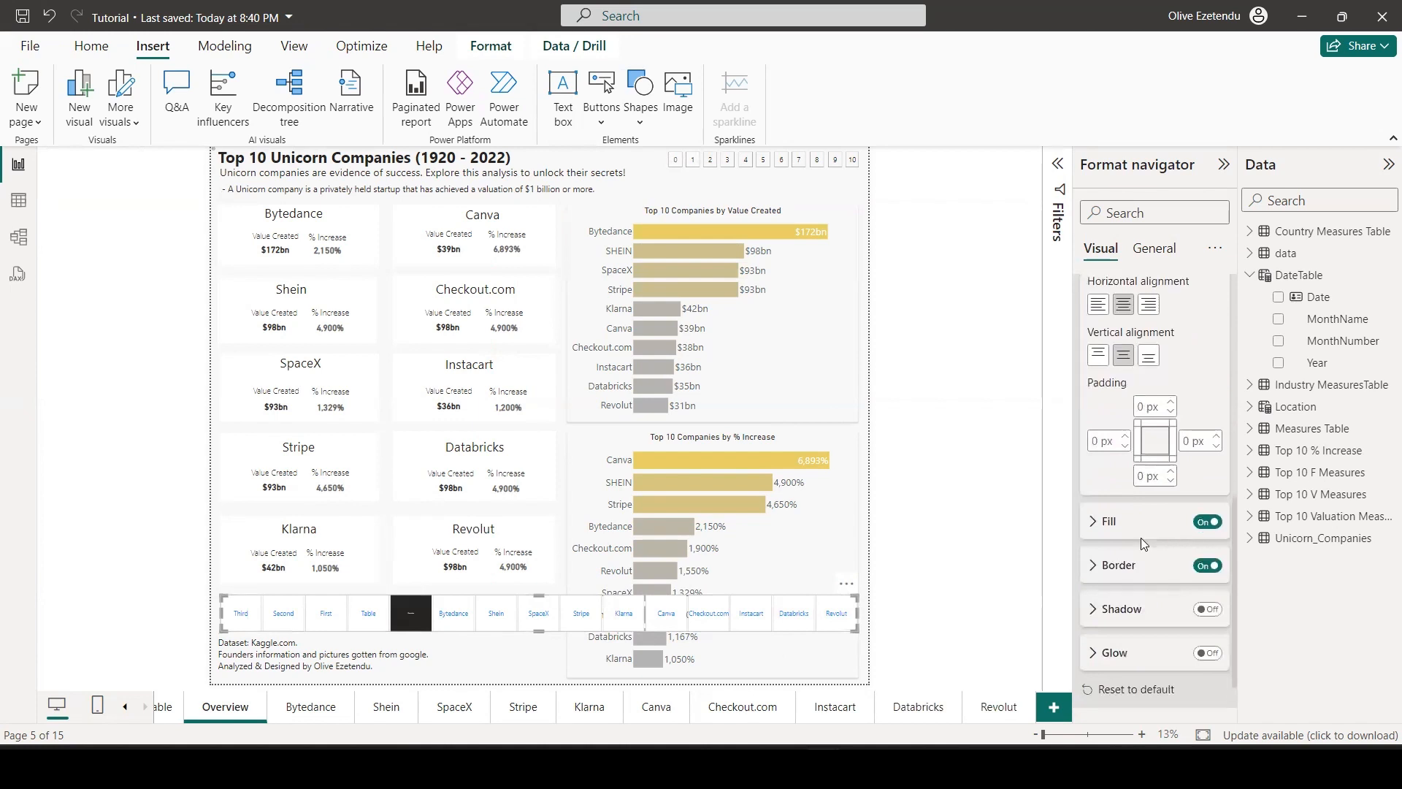
left_click(1089, 521)
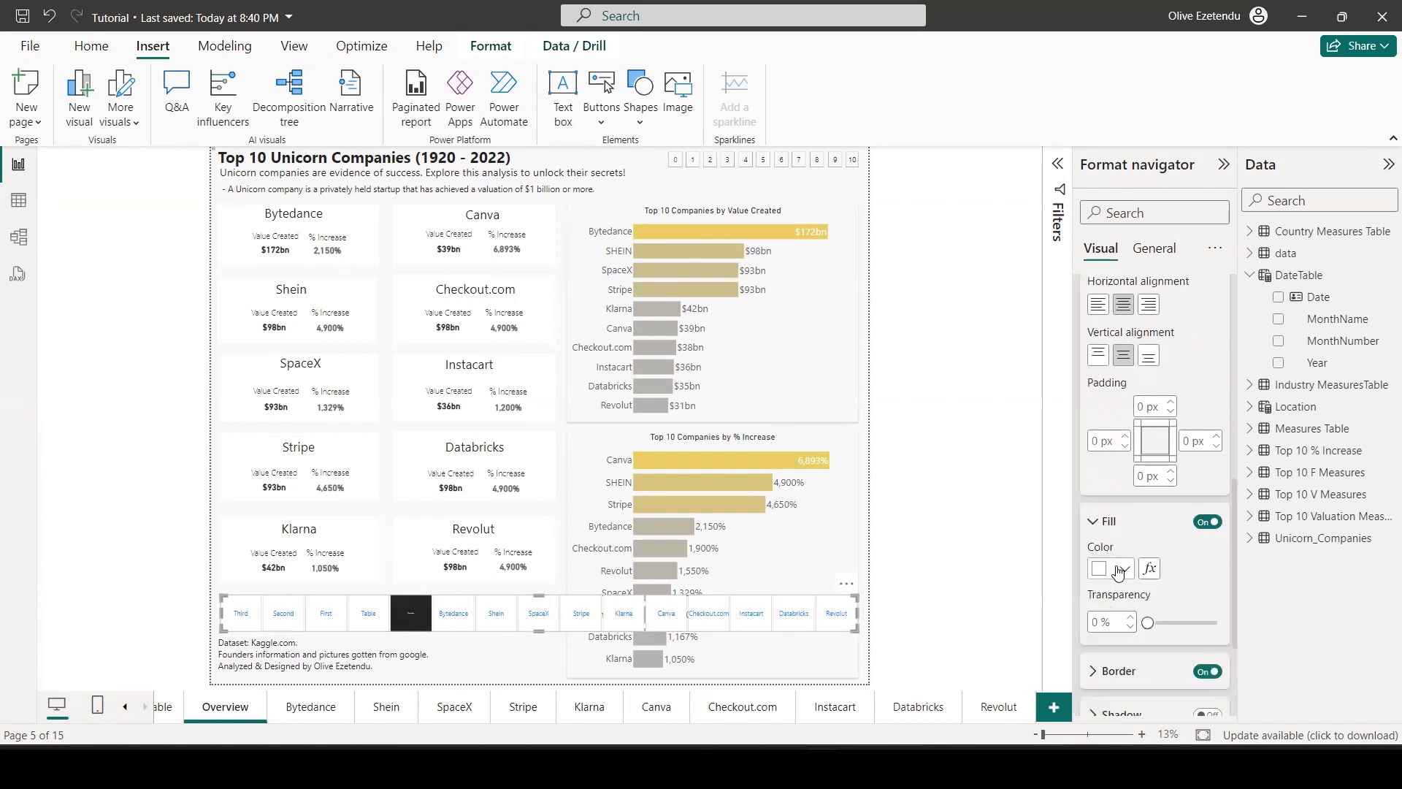
left_click(1125, 569)
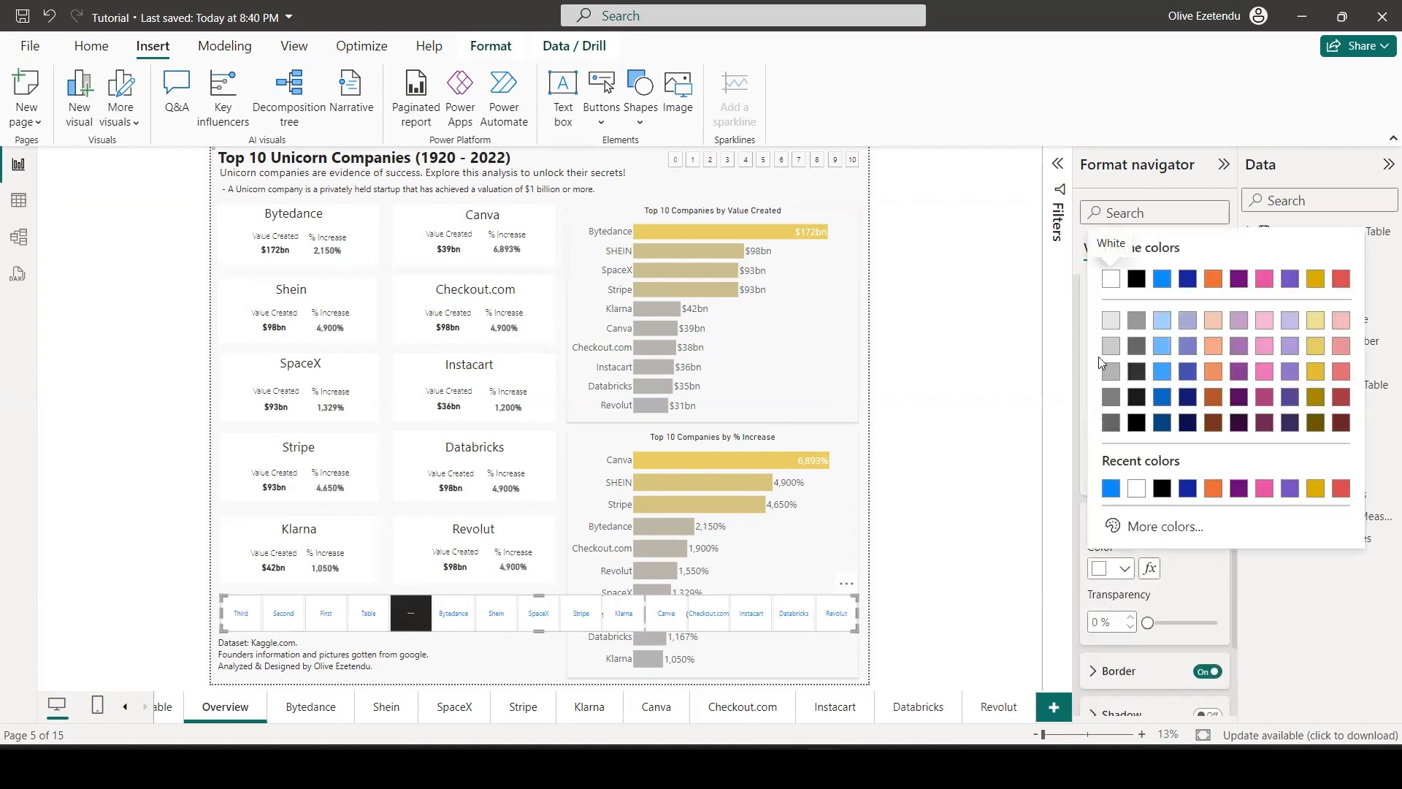
left_click(1108, 321)
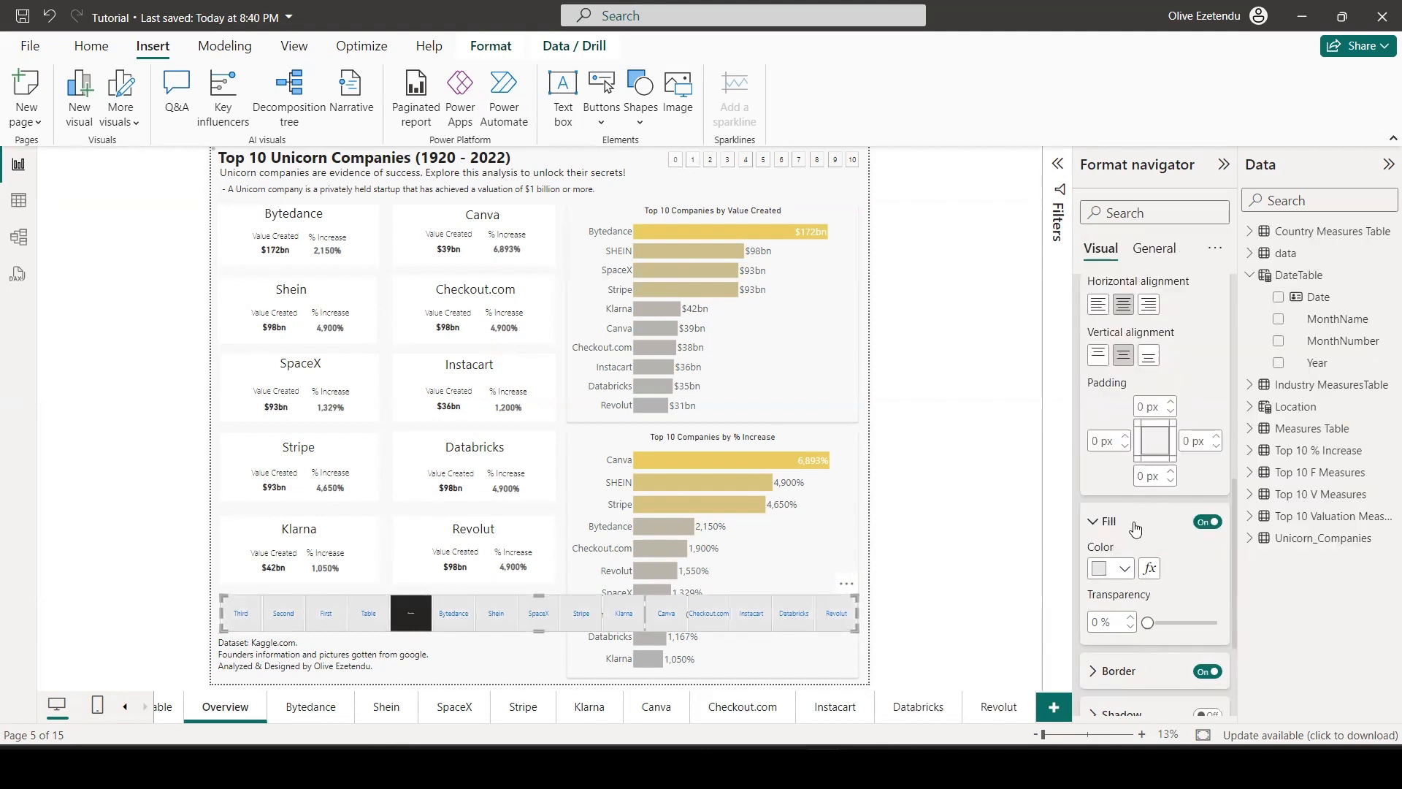
left_click(1125, 566)
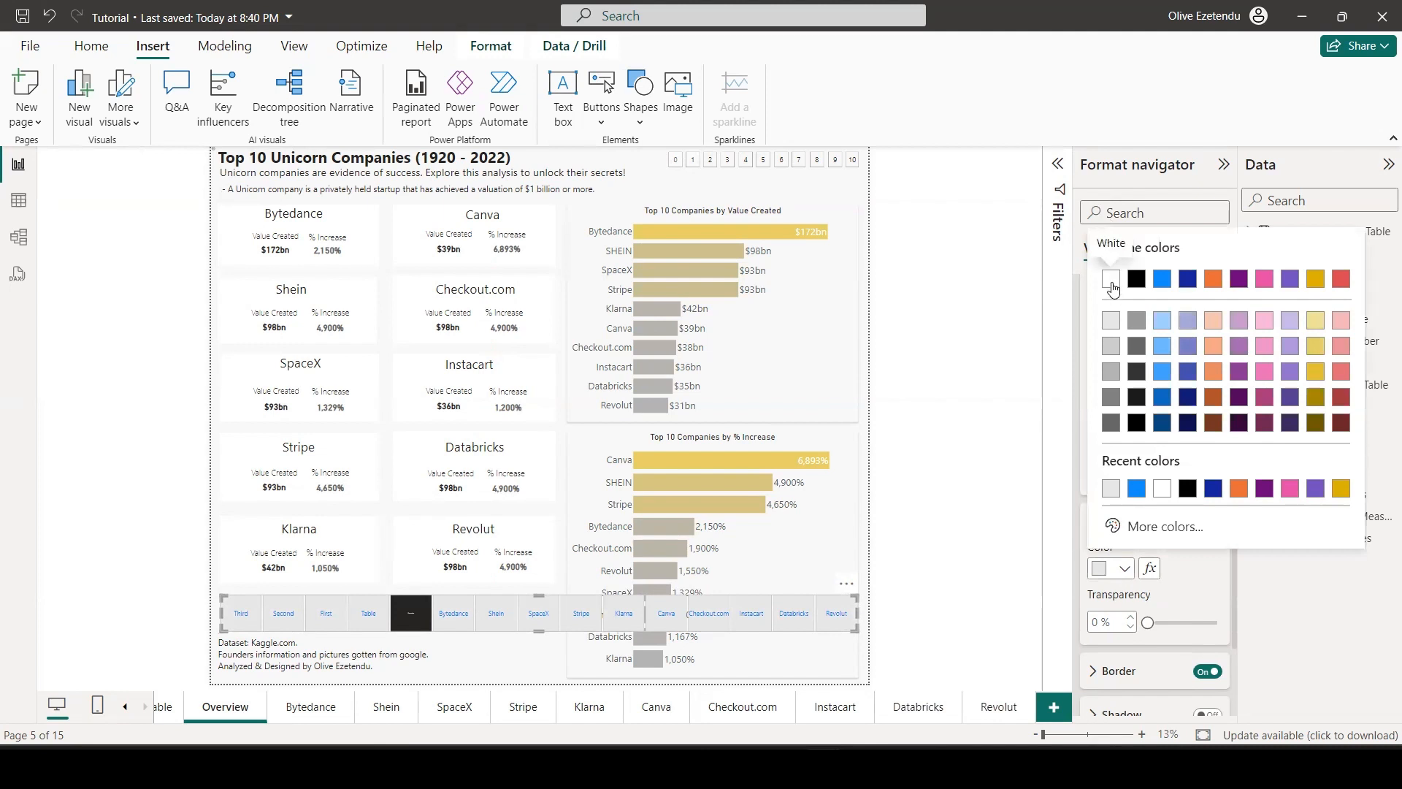
left_click(1112, 485)
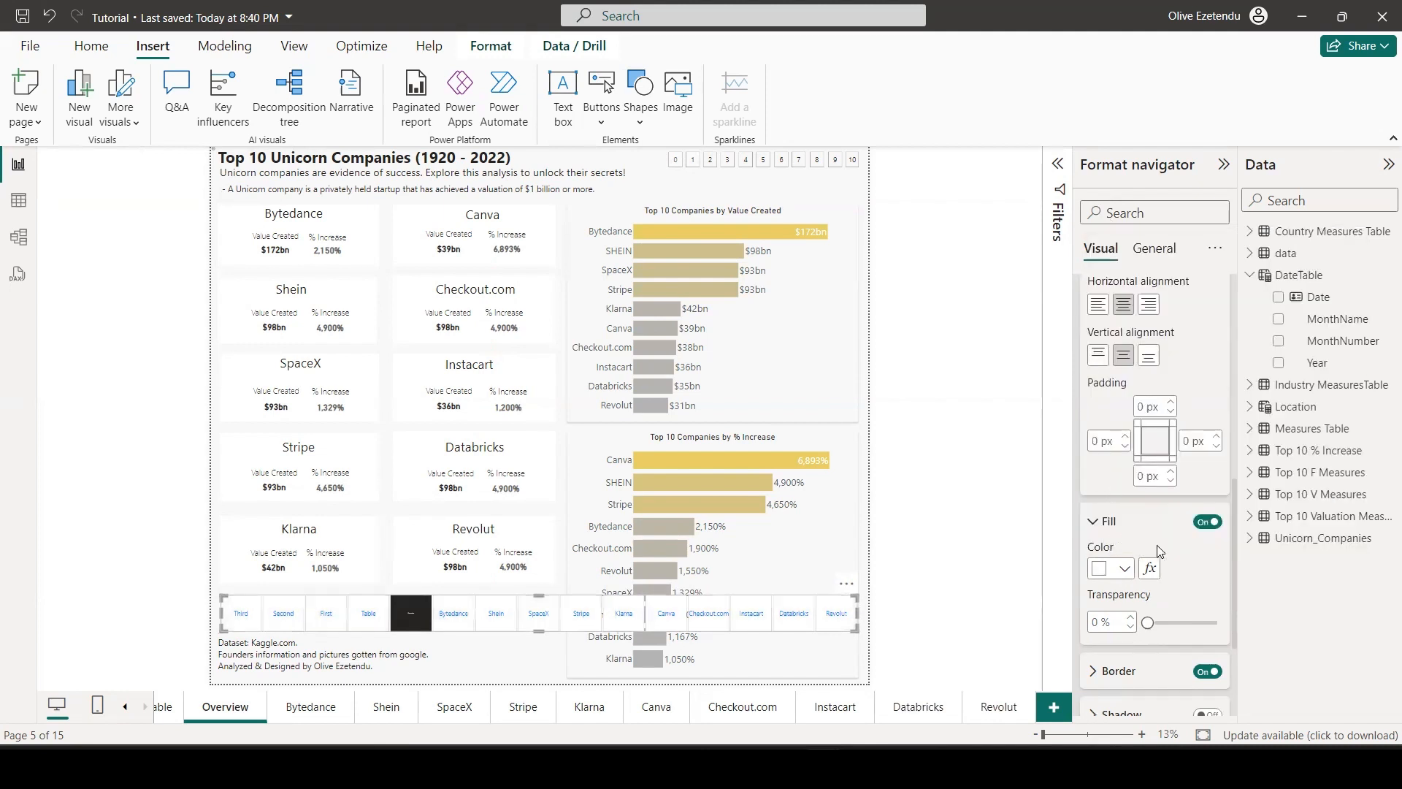
Exclude the Third, Second, First and Table pages from the page navigator.
scroll(1159, 549, "down", 2)
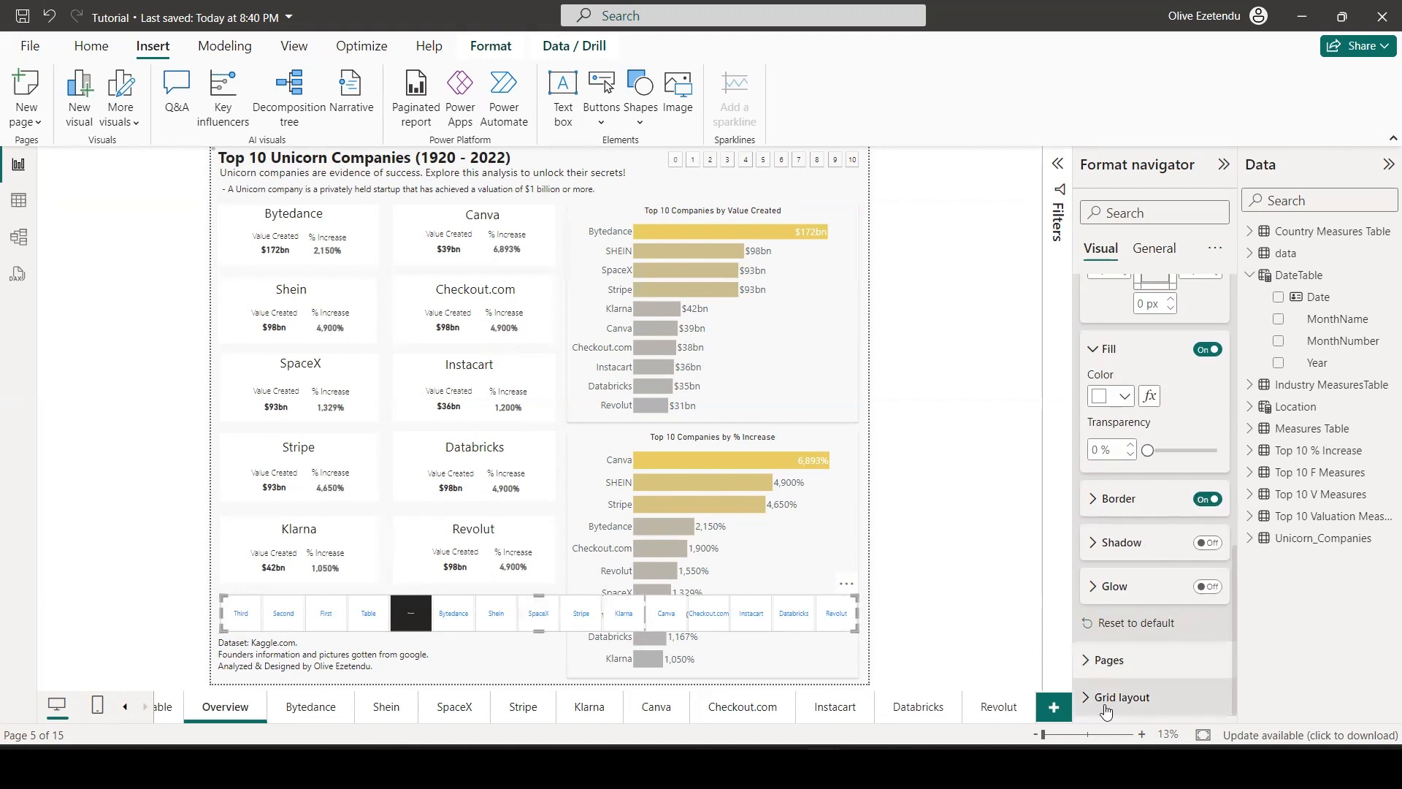
left_click(1090, 659)
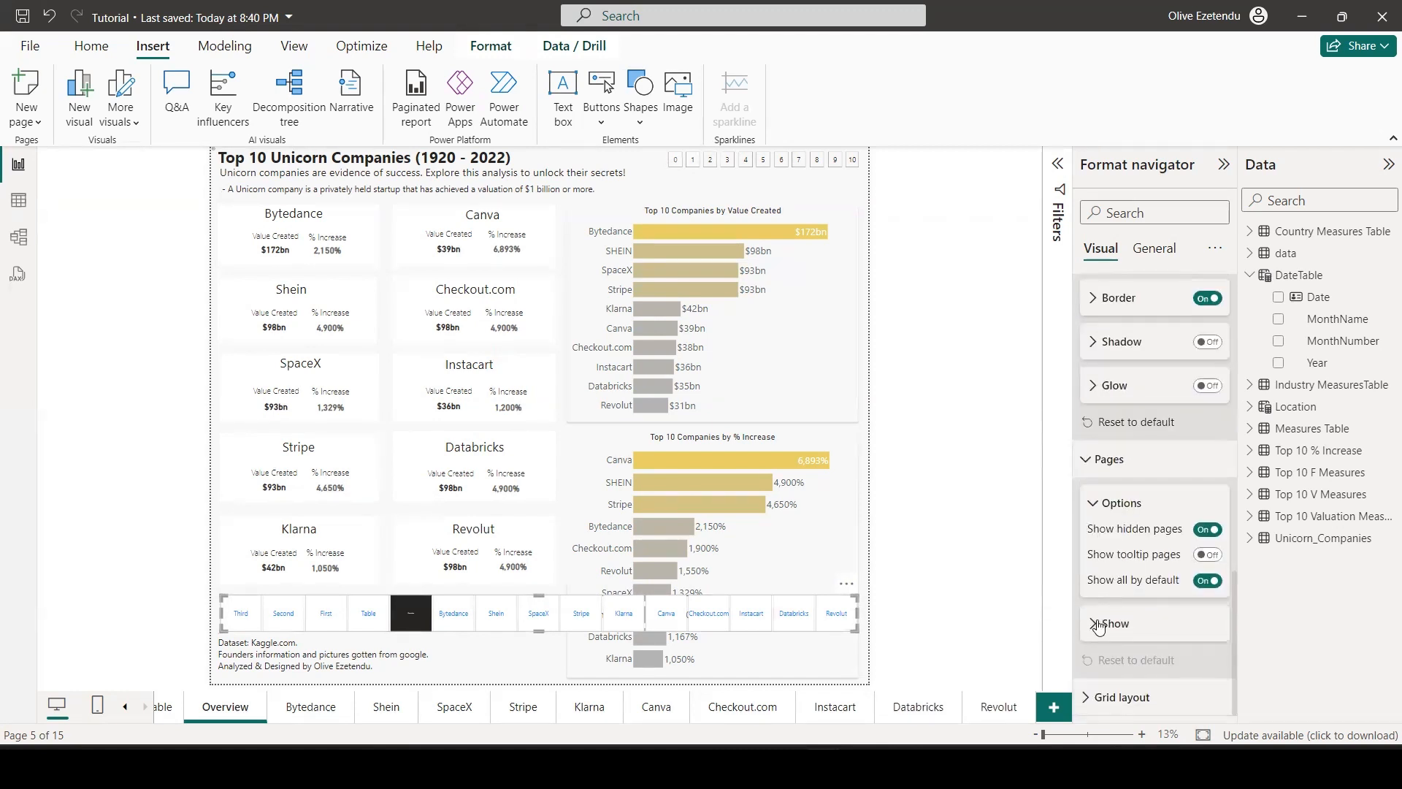
left_click(1097, 624)
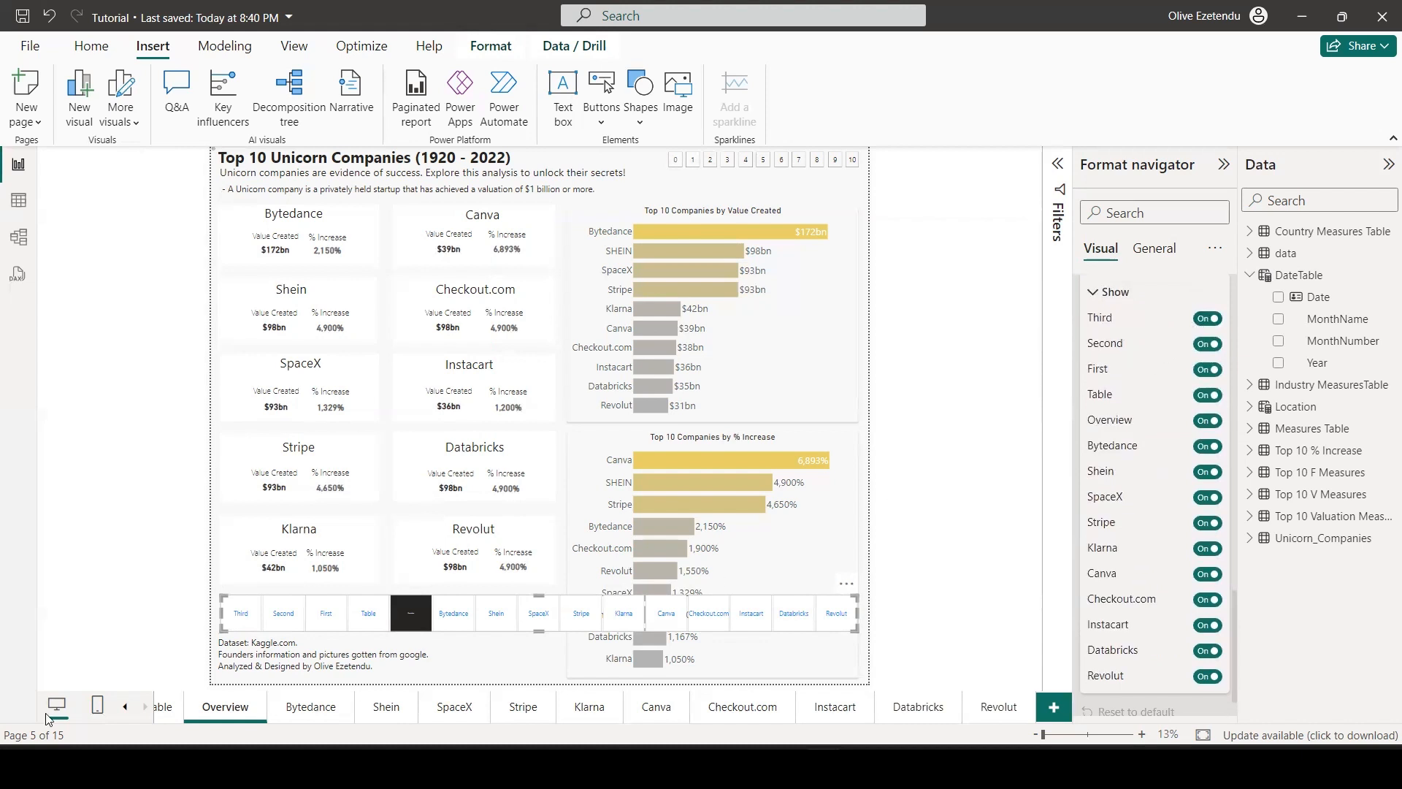
left_click(1207, 319)
left_click(1203, 344)
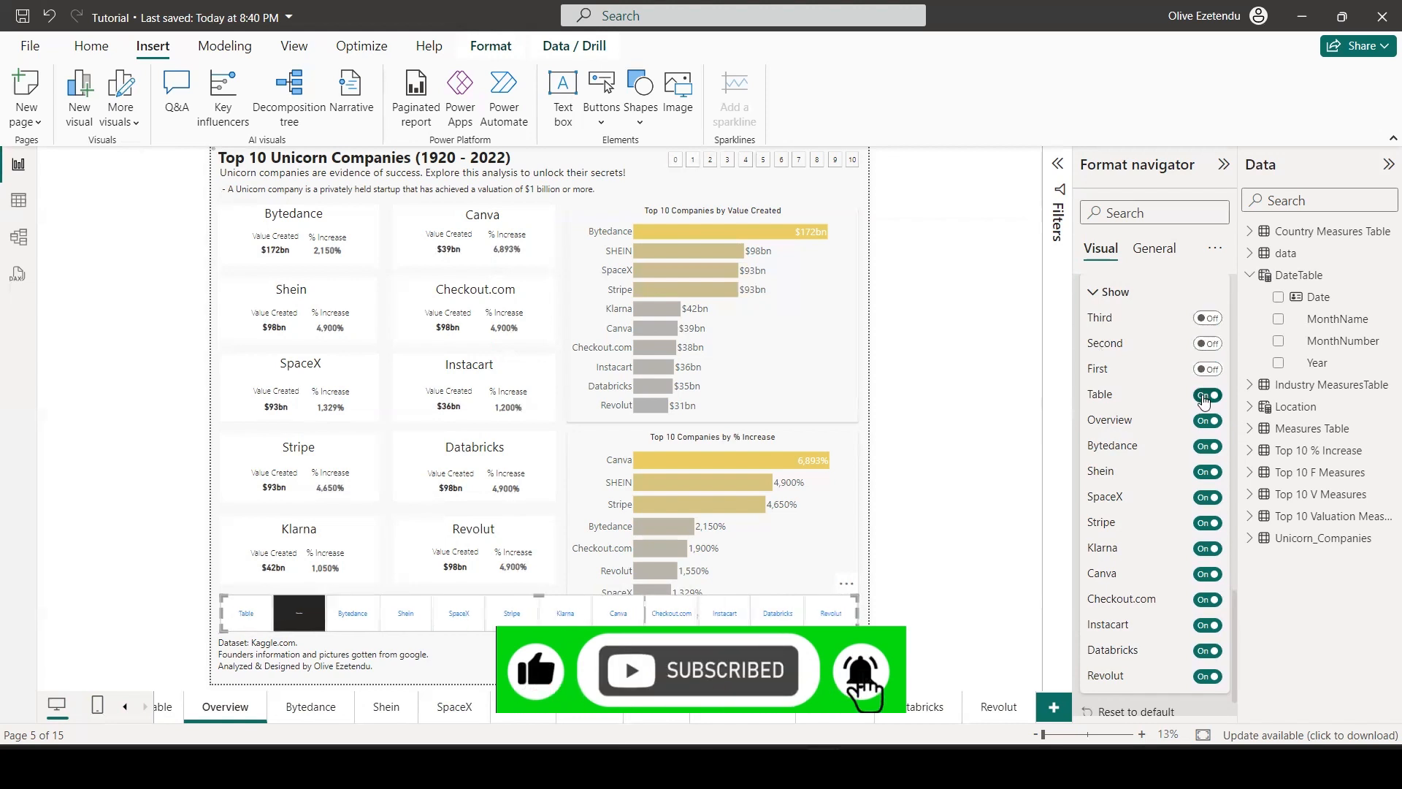
left_click(1207, 394)
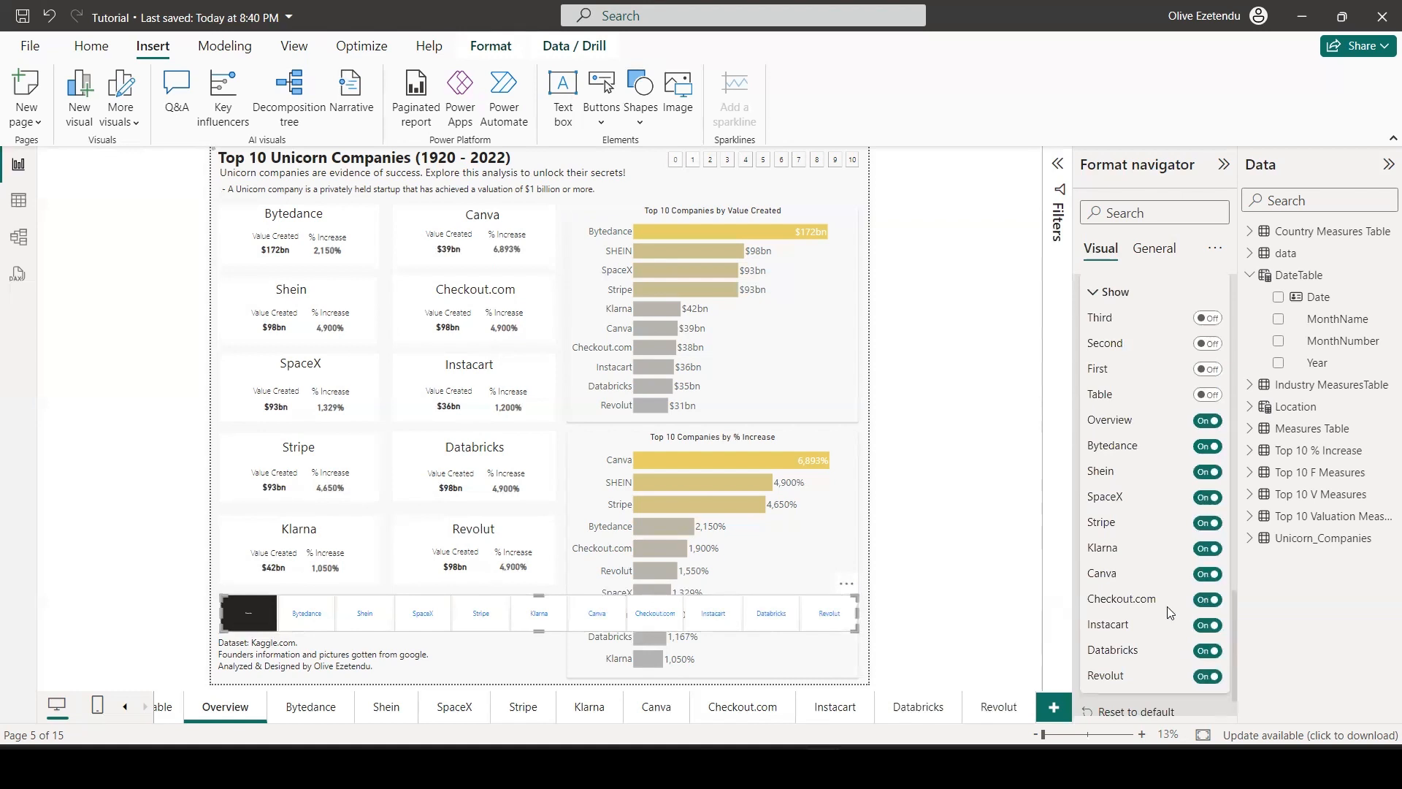
scroll(1161, 553, "down", 1)
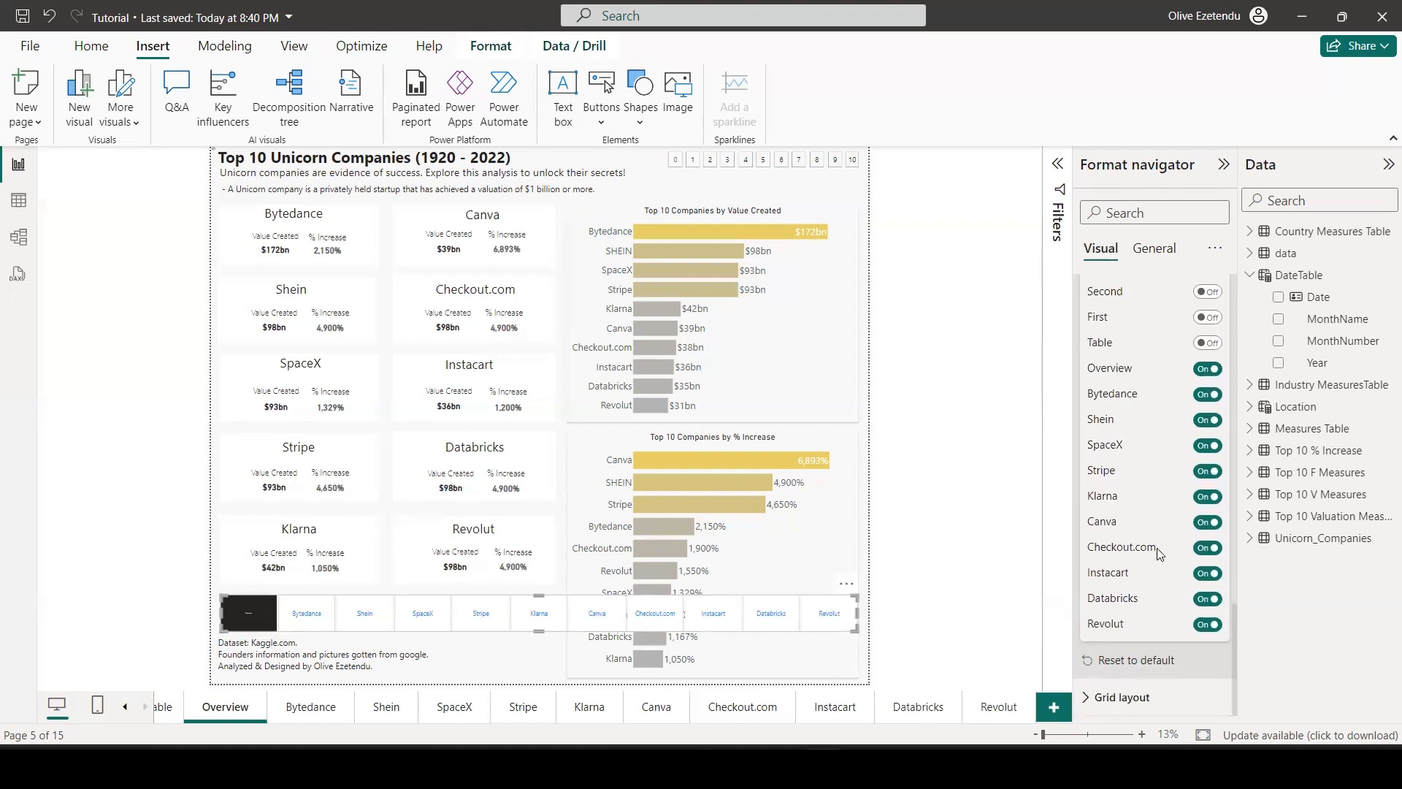
left_click(1137, 660)
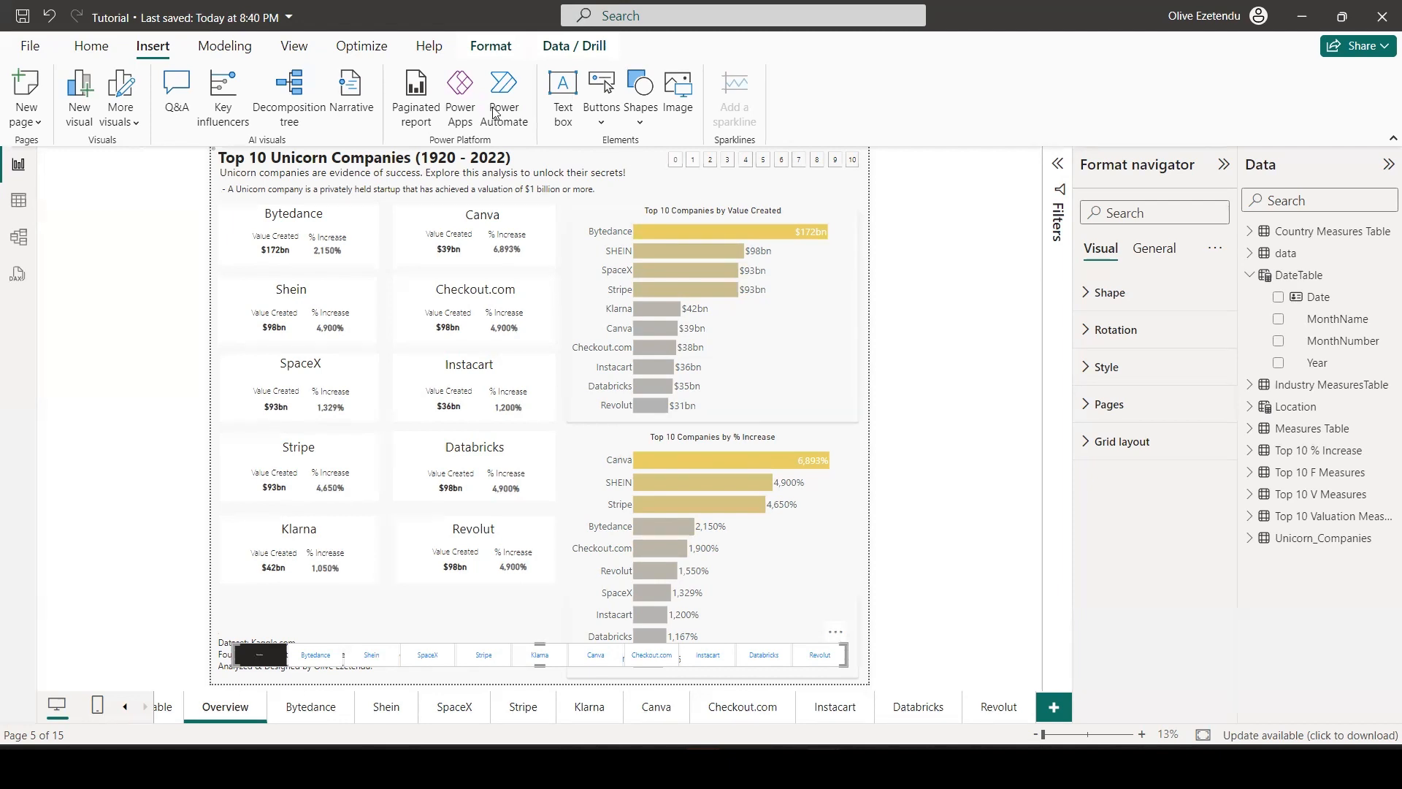
Insert an Information button on the Overview page.
left_click(602, 123)
mouse_move(657, 484)
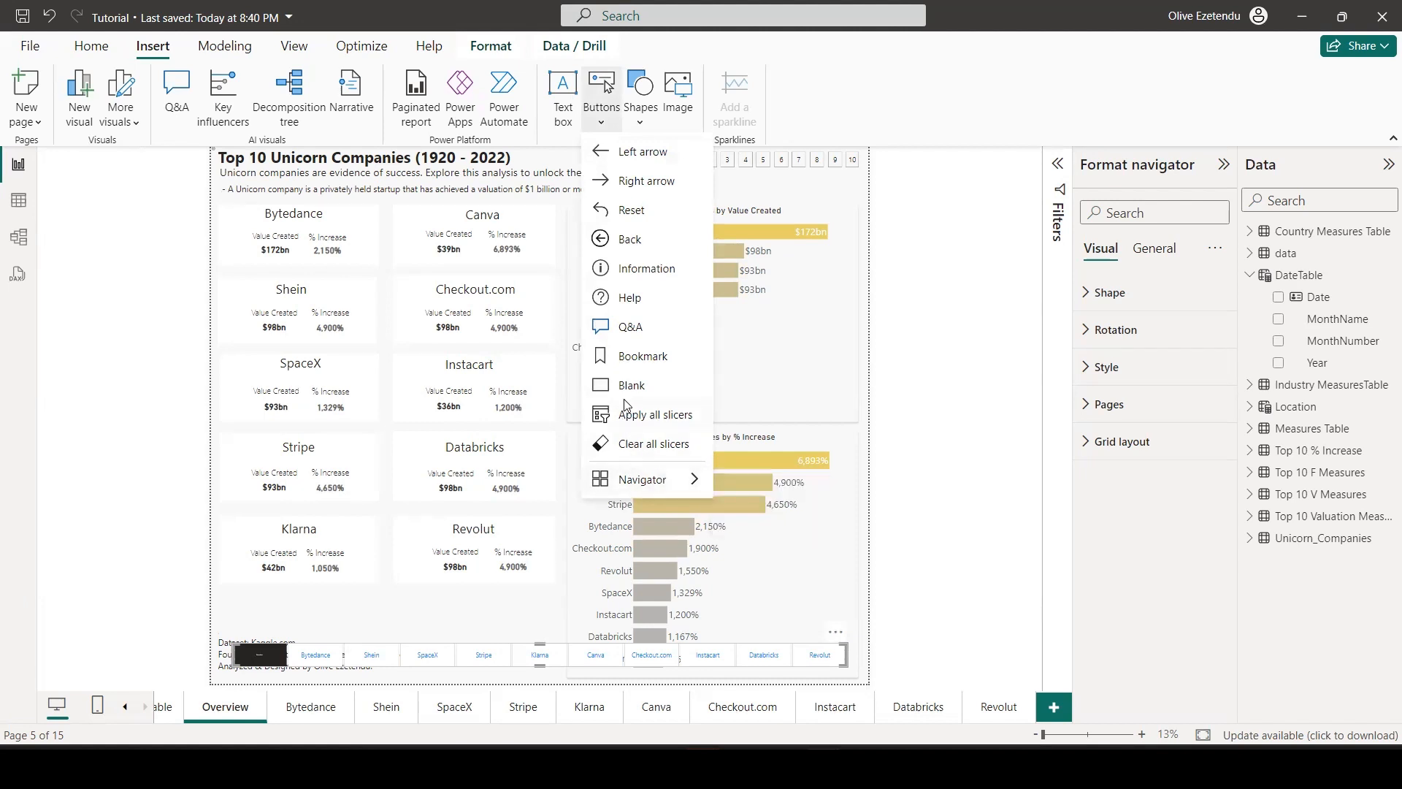
left_click(637, 271)
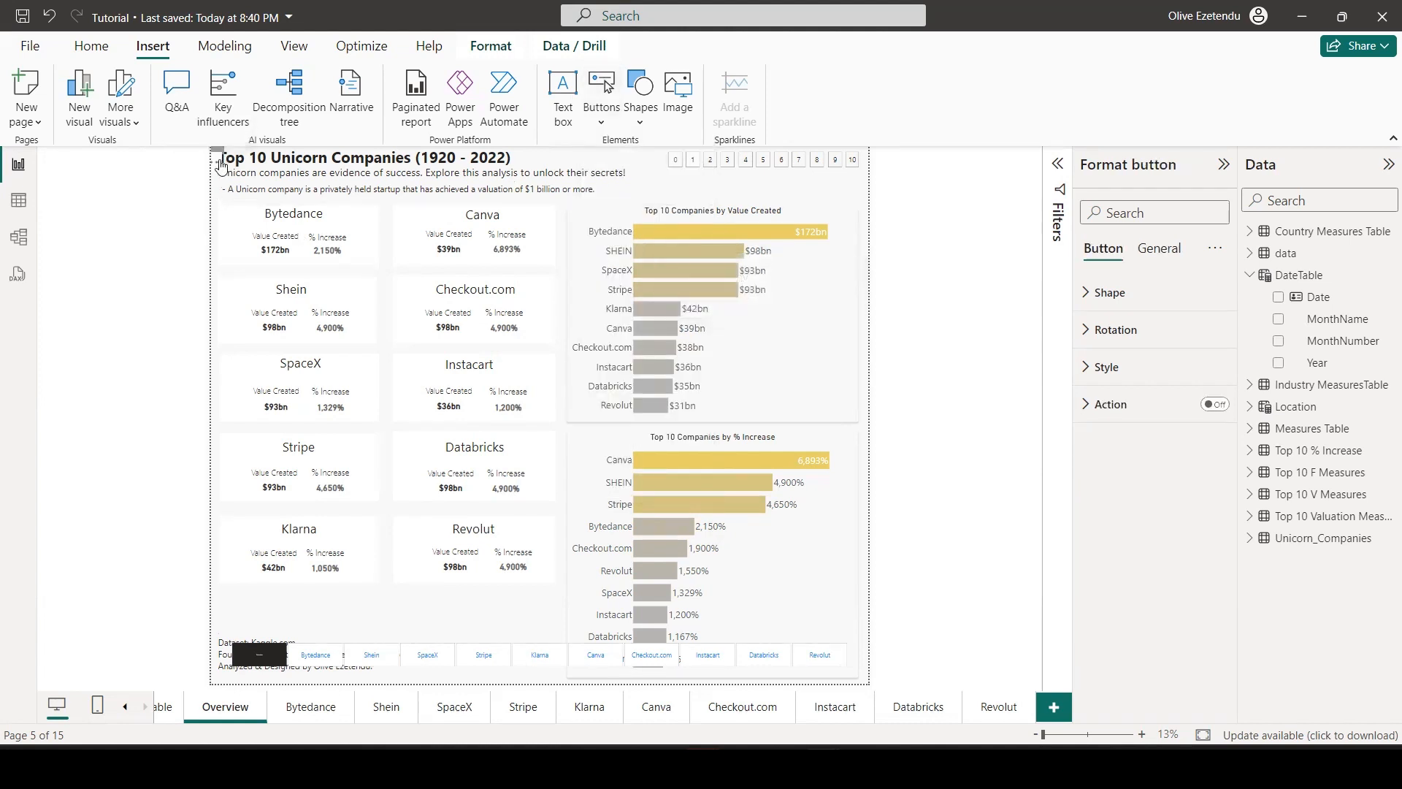
Move the Information button to just below the subtitle's end, beside the number row, and turn on its text.
left_click_drag(217, 161, 641, 187)
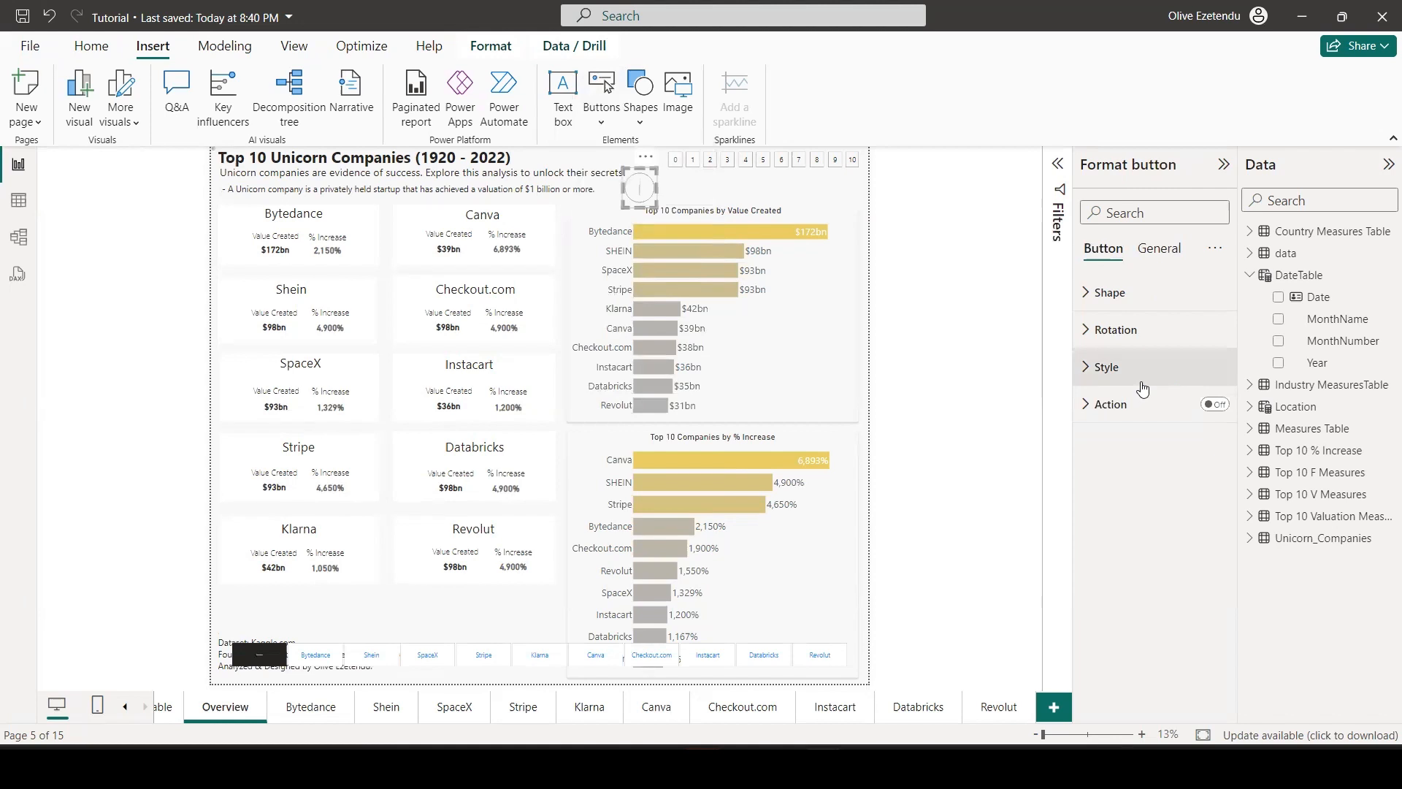
left_click(1086, 368)
scroll(1176, 380, "down", 2)
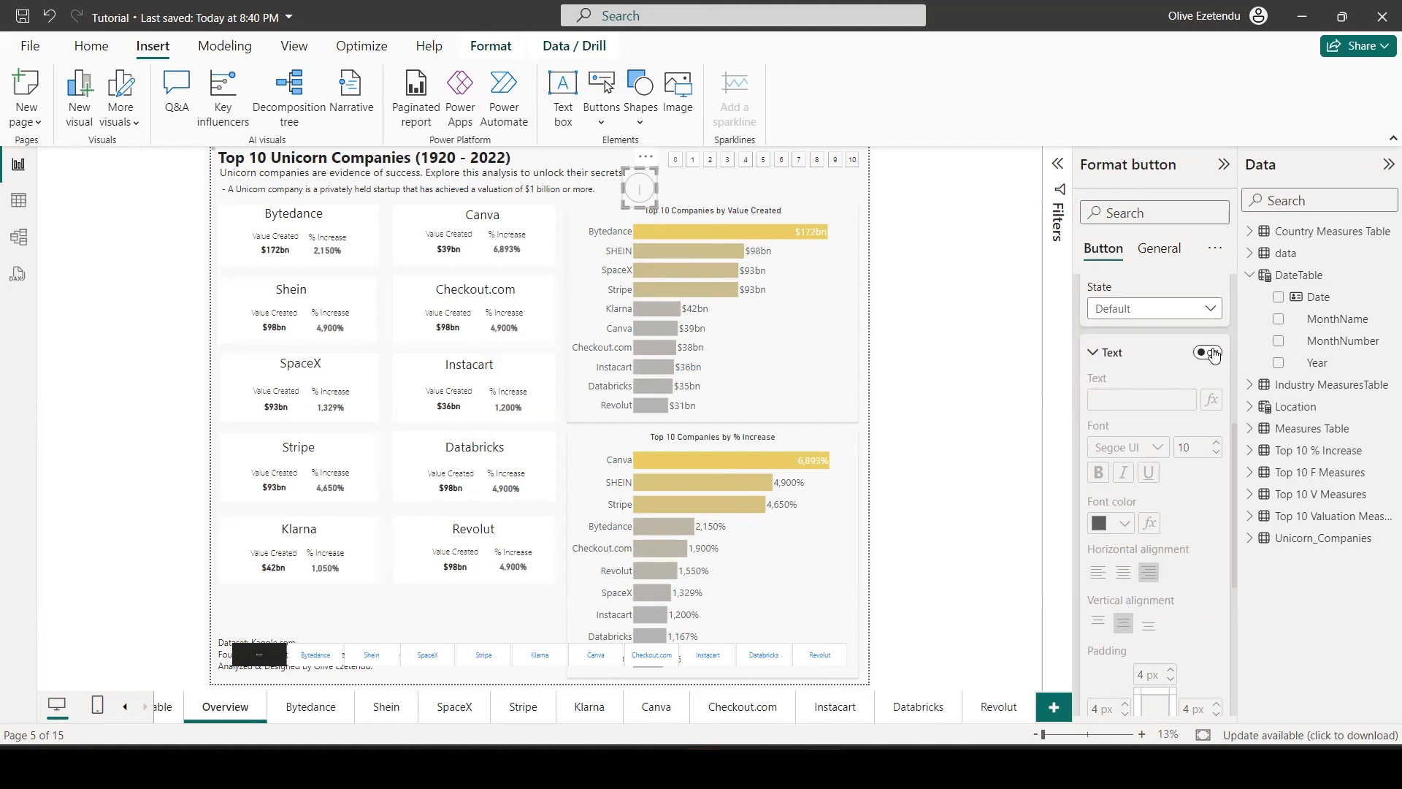
left_click(1212, 353)
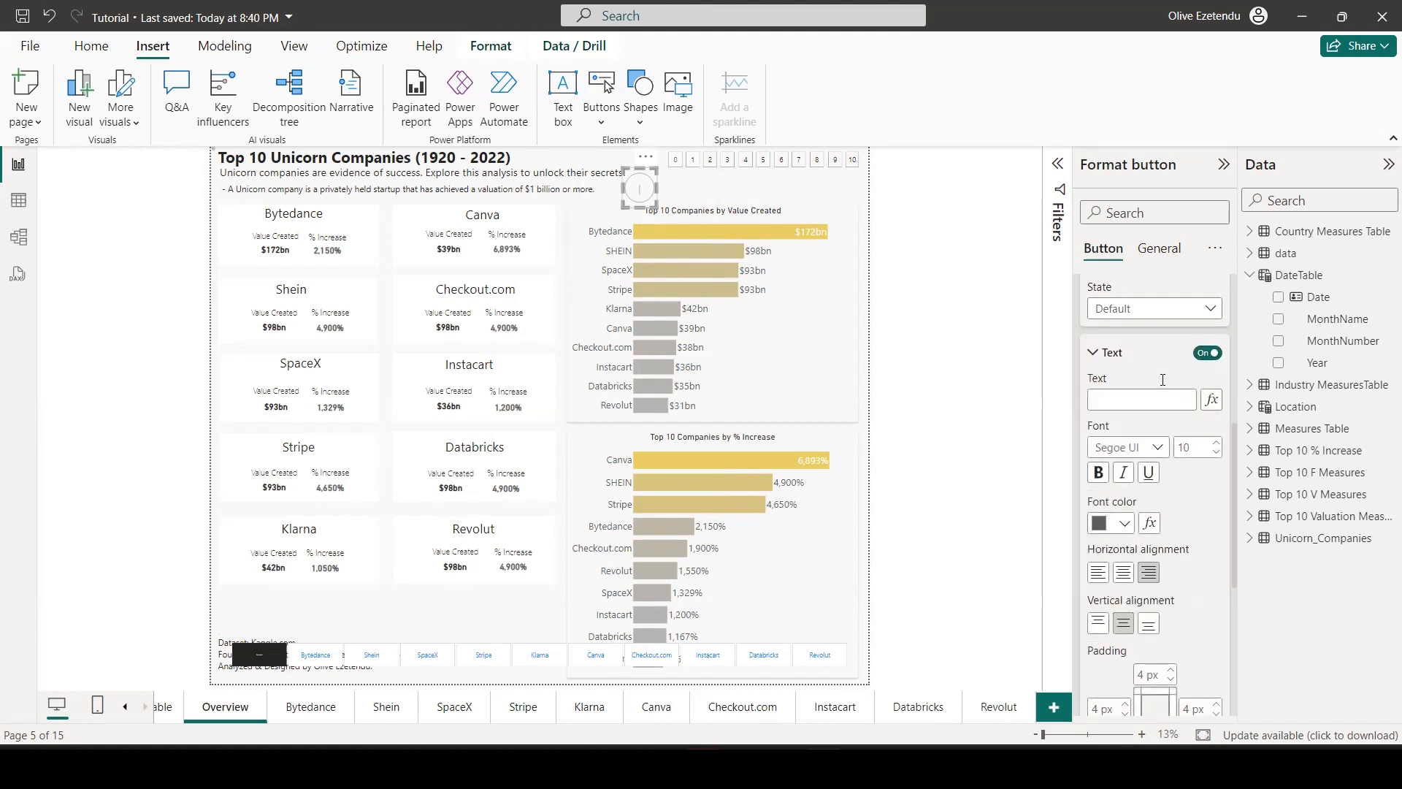
scroll(1164, 381, "down", 5)
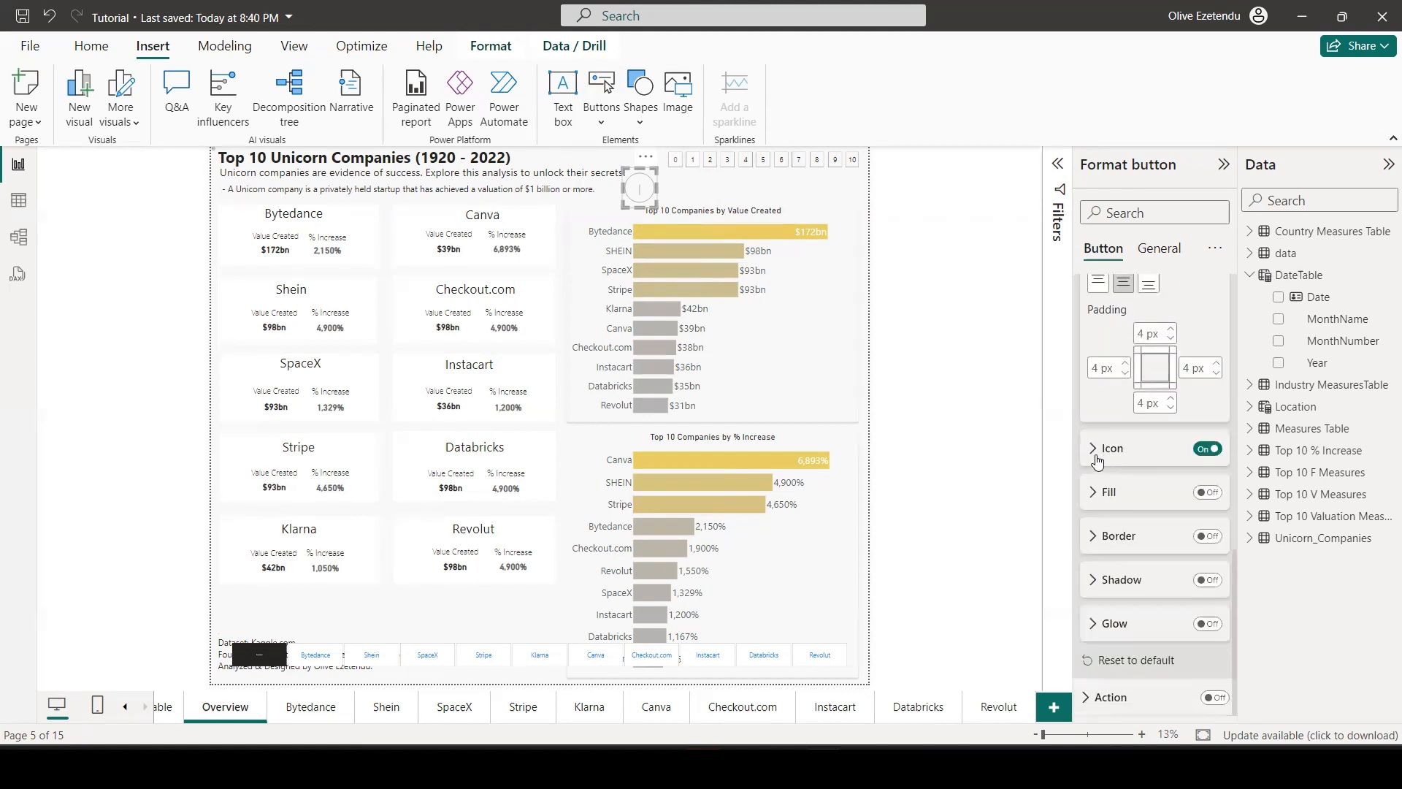
Set the new button's icon type to Blank.
left_click(1093, 450)
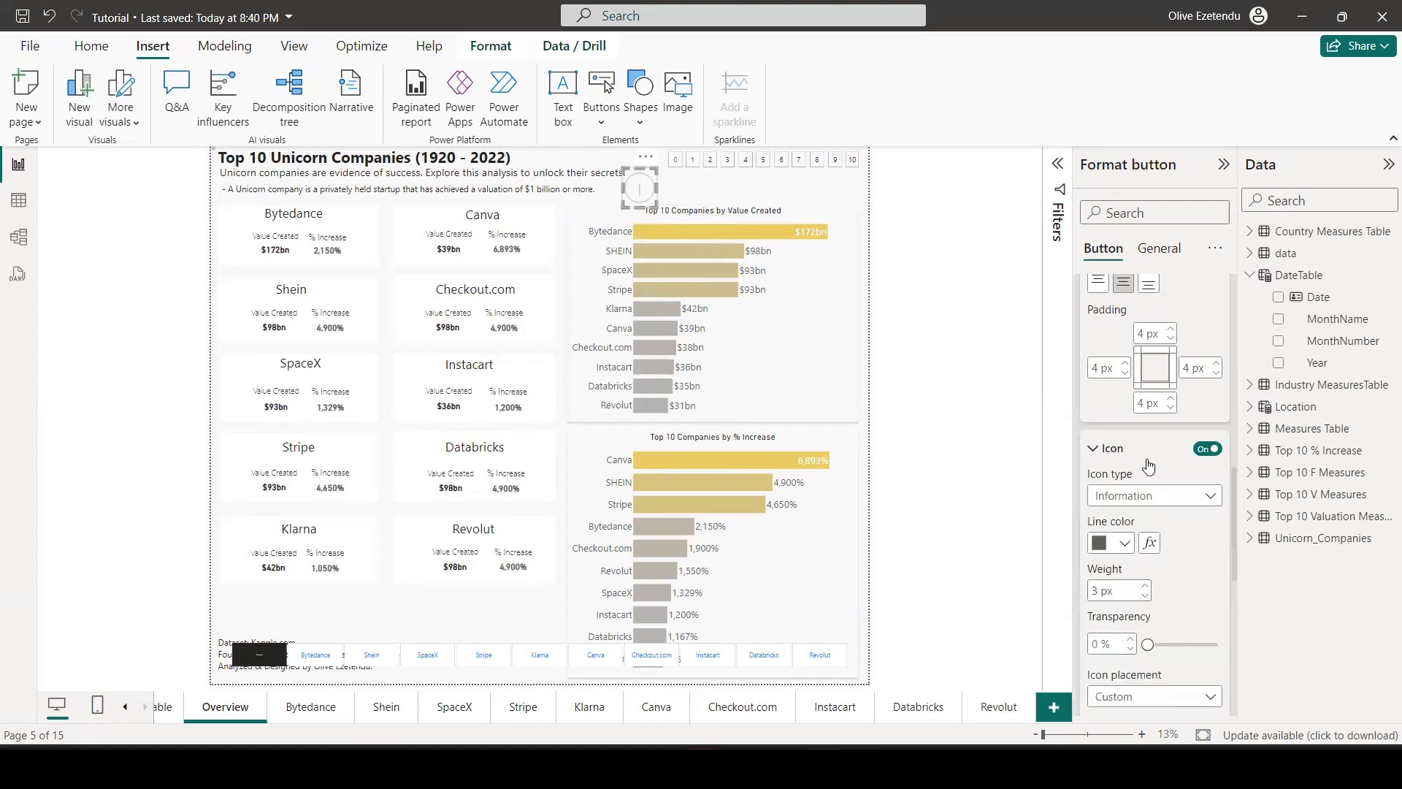
left_click(1211, 497)
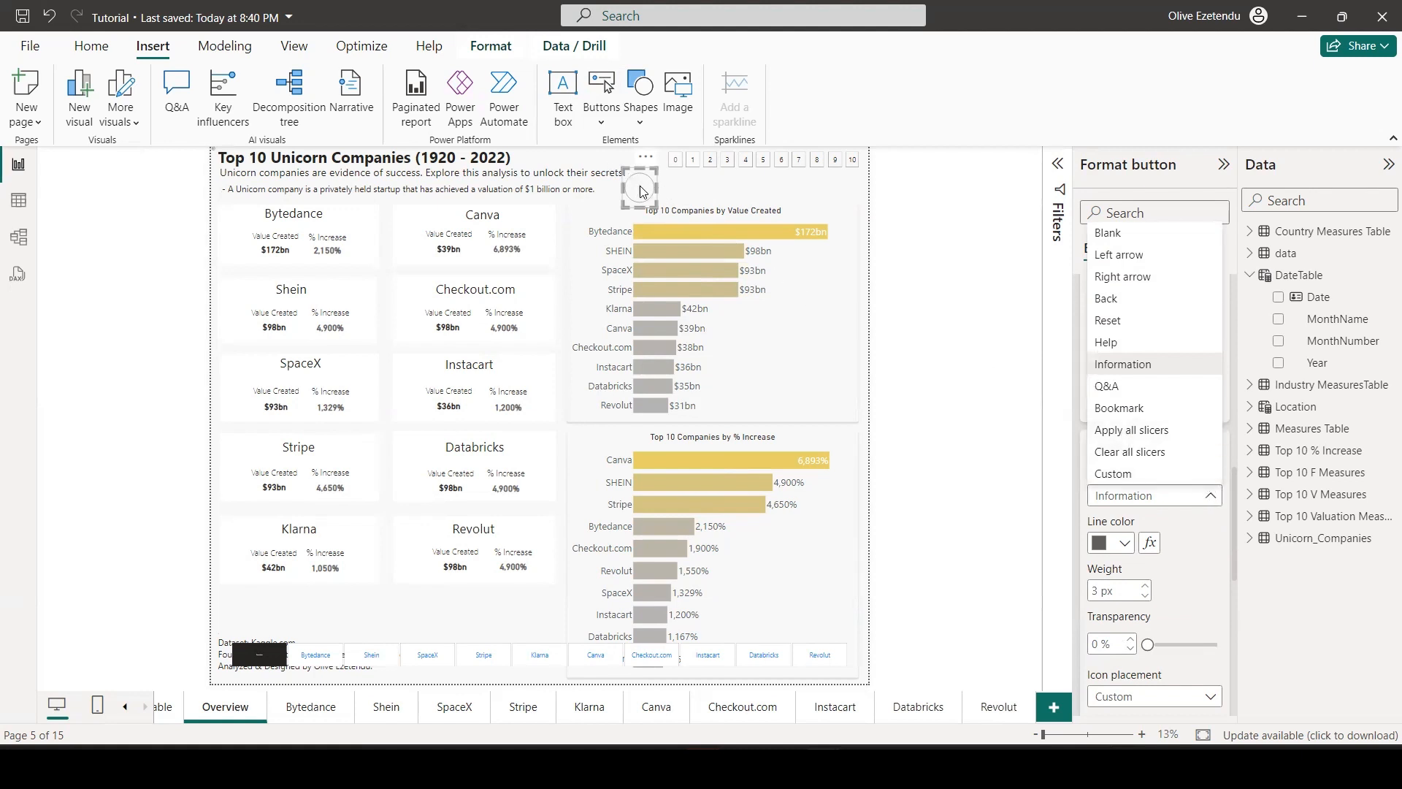
left_click(1101, 235)
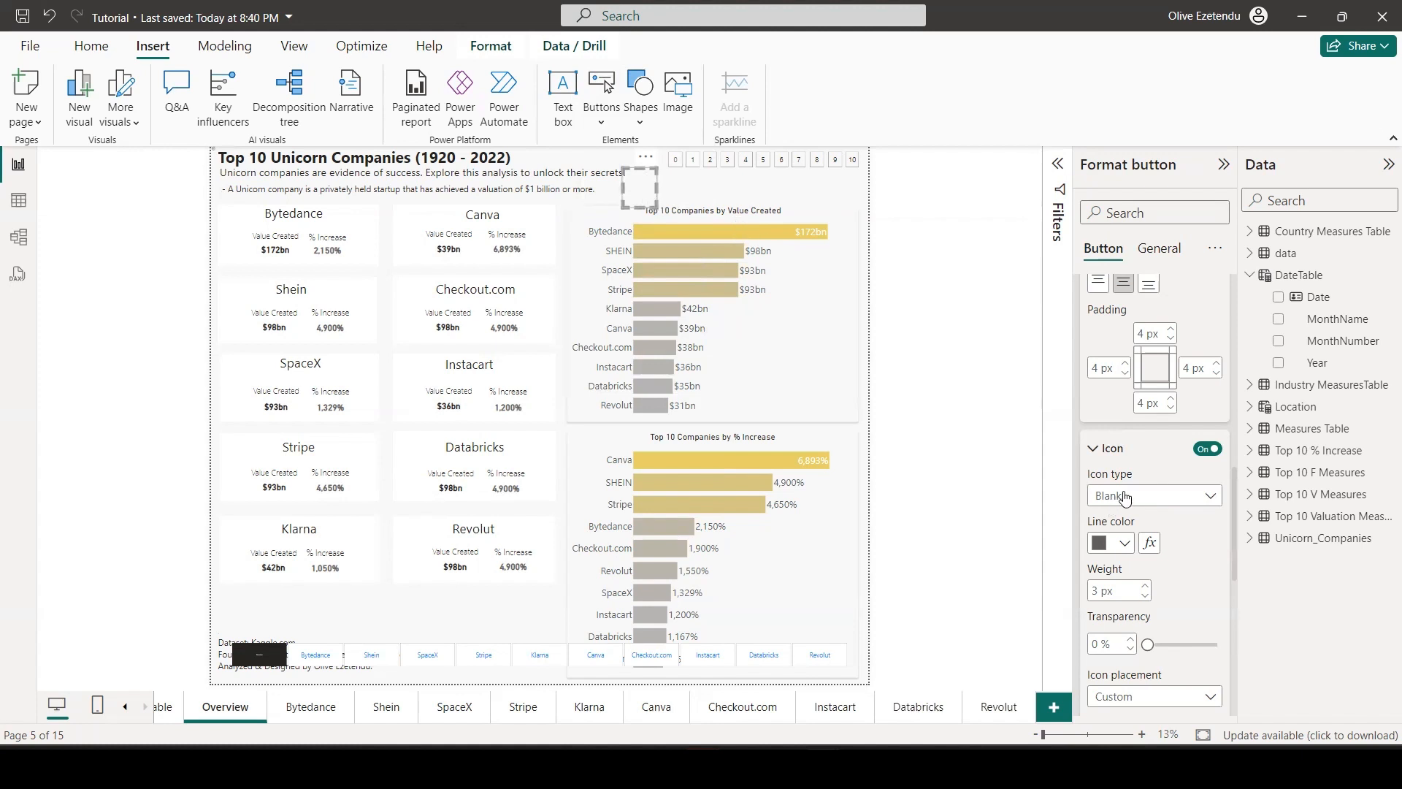
Set the button's default text to 0 with font size 40.
scroll(1154, 438, "up", 8)
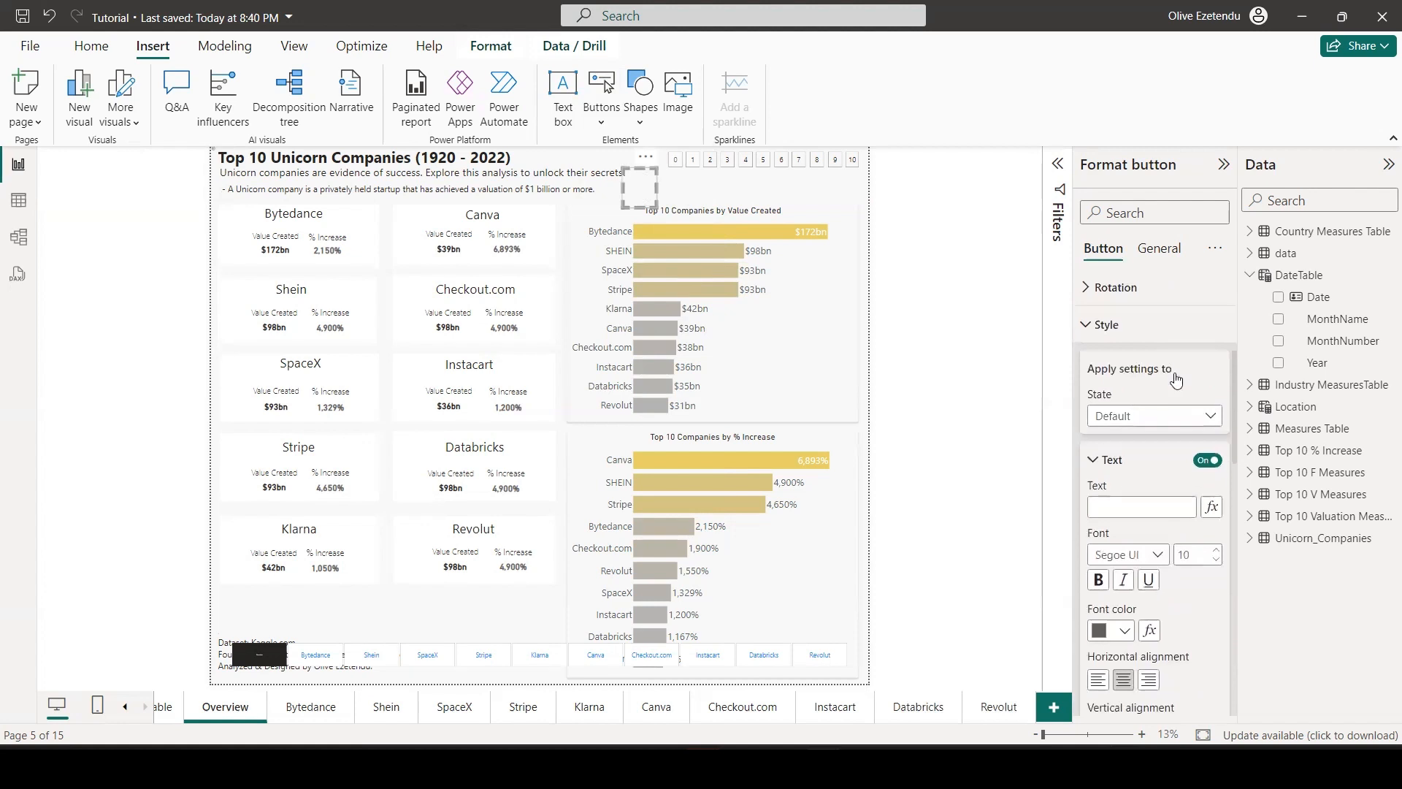
scroll(1176, 378, "down", 1)
left_click(1110, 454)
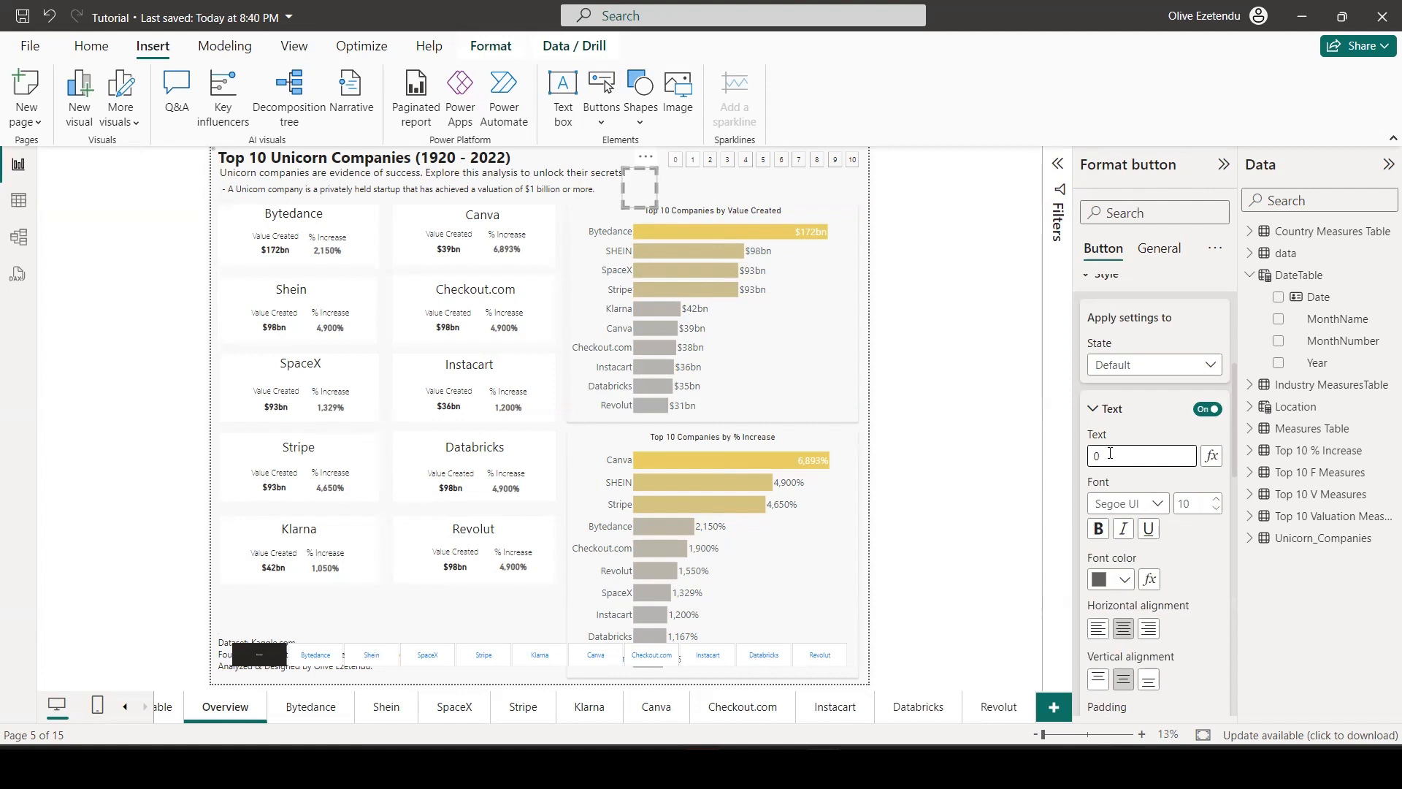
double_click(1195, 504)
type("4")
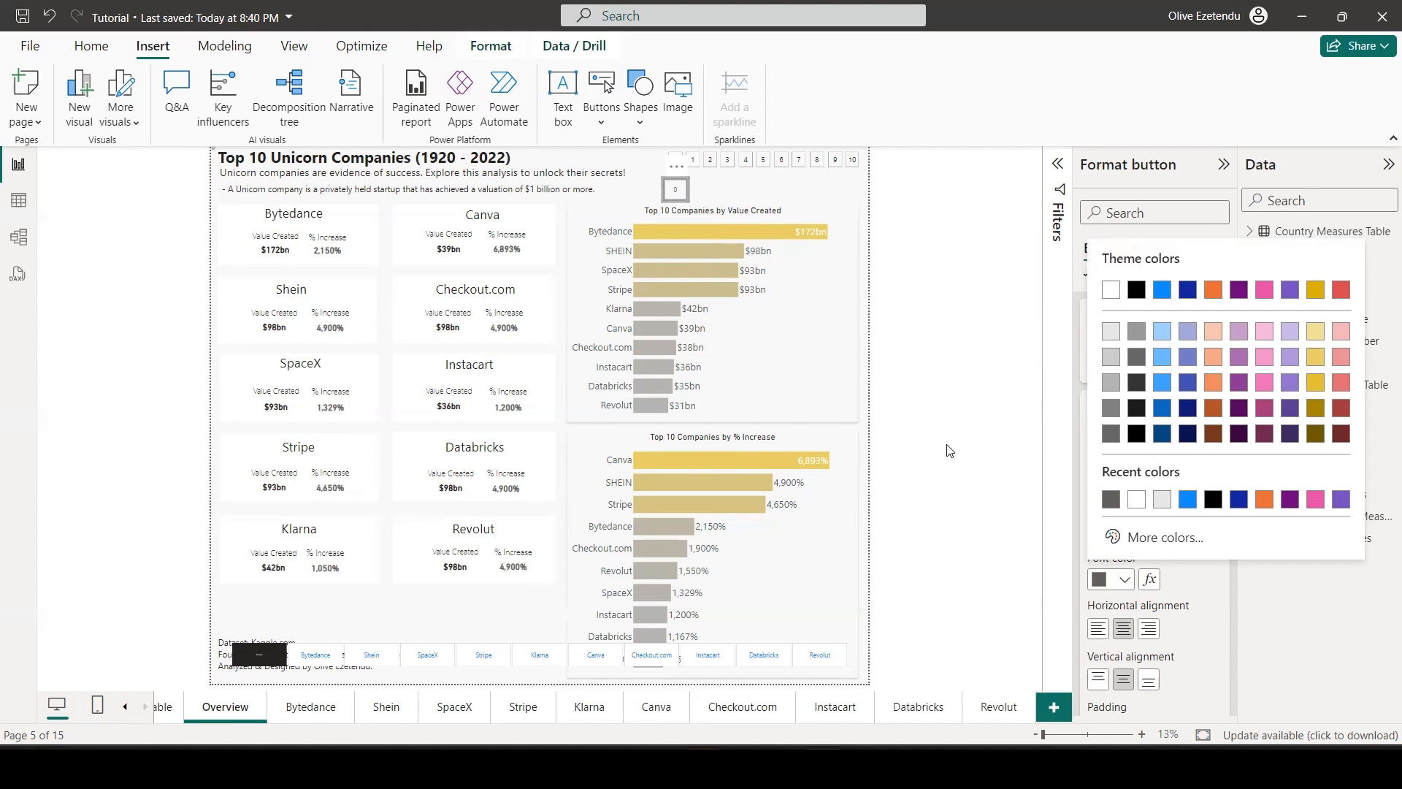
Duplicate the 0 button and arrange the copies into a row of three below the existing number row.
key("ctrl+v")
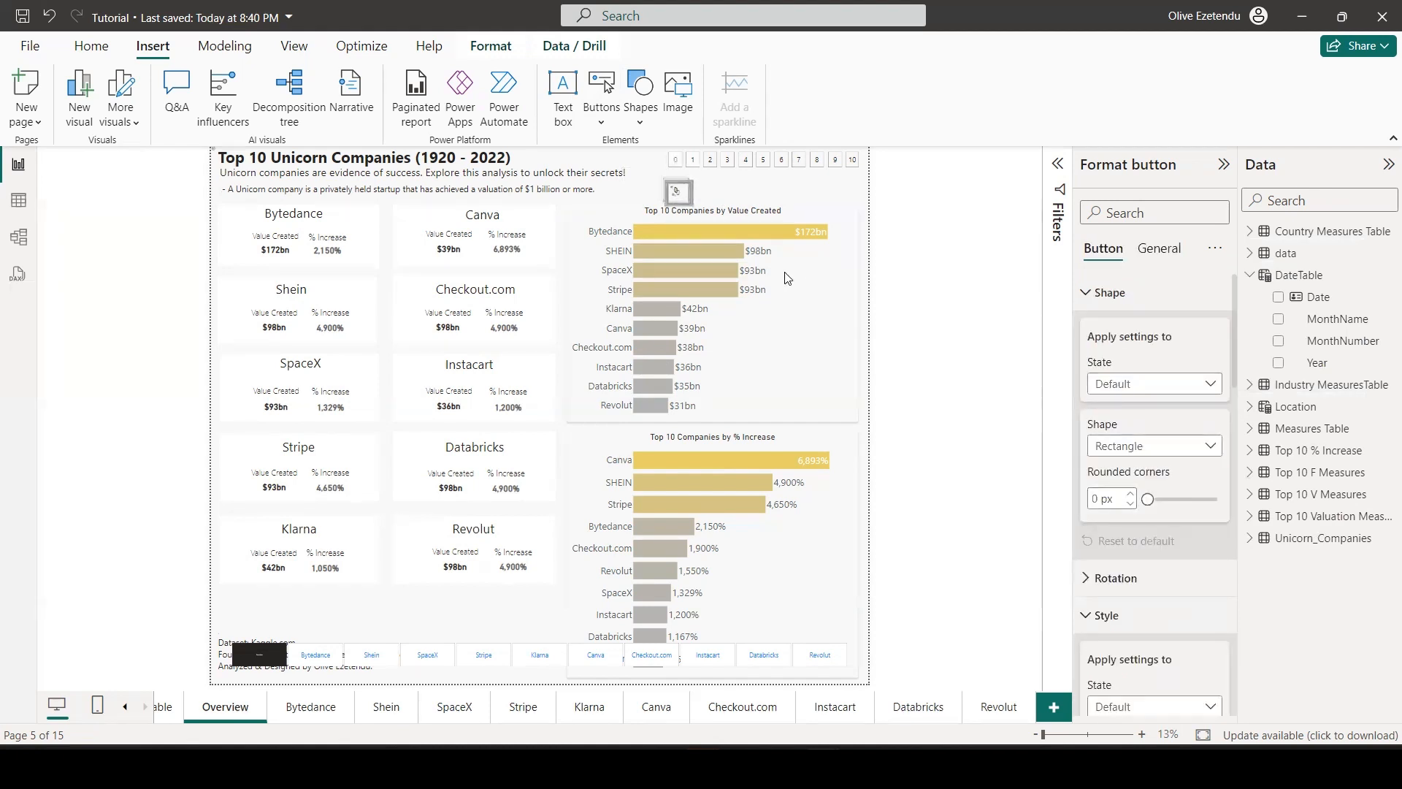
mouse_move(750, 190)
left_mouse_down()
mouse_move(772, 187)
mouse_move(700, 186)
mouse_move(743, 191)
left_mouse_up()
left_click(711, 190)
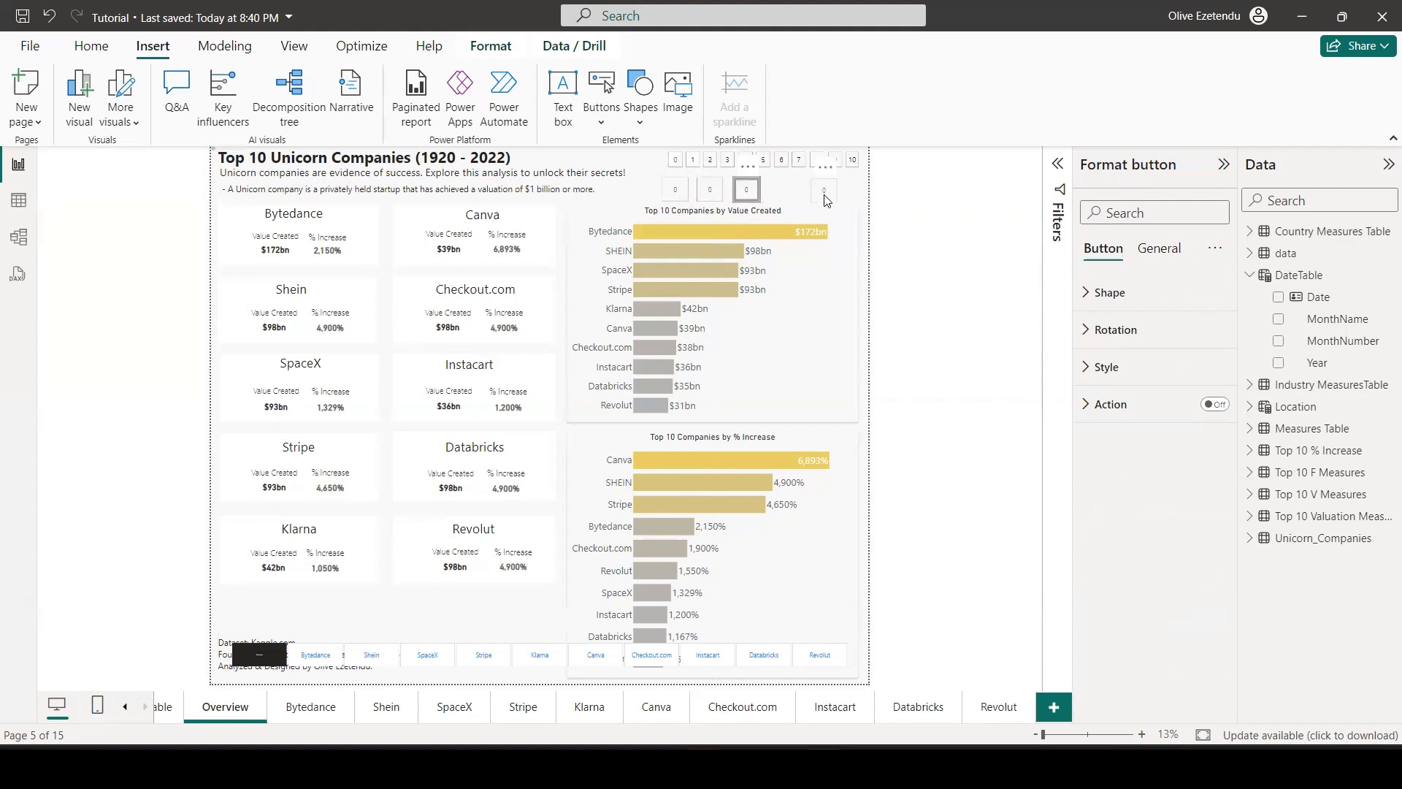
left_click(825, 195)
left_click(873, 262)
Change the text of the second button to 1 and the third button to 2.
left_click(712, 193)
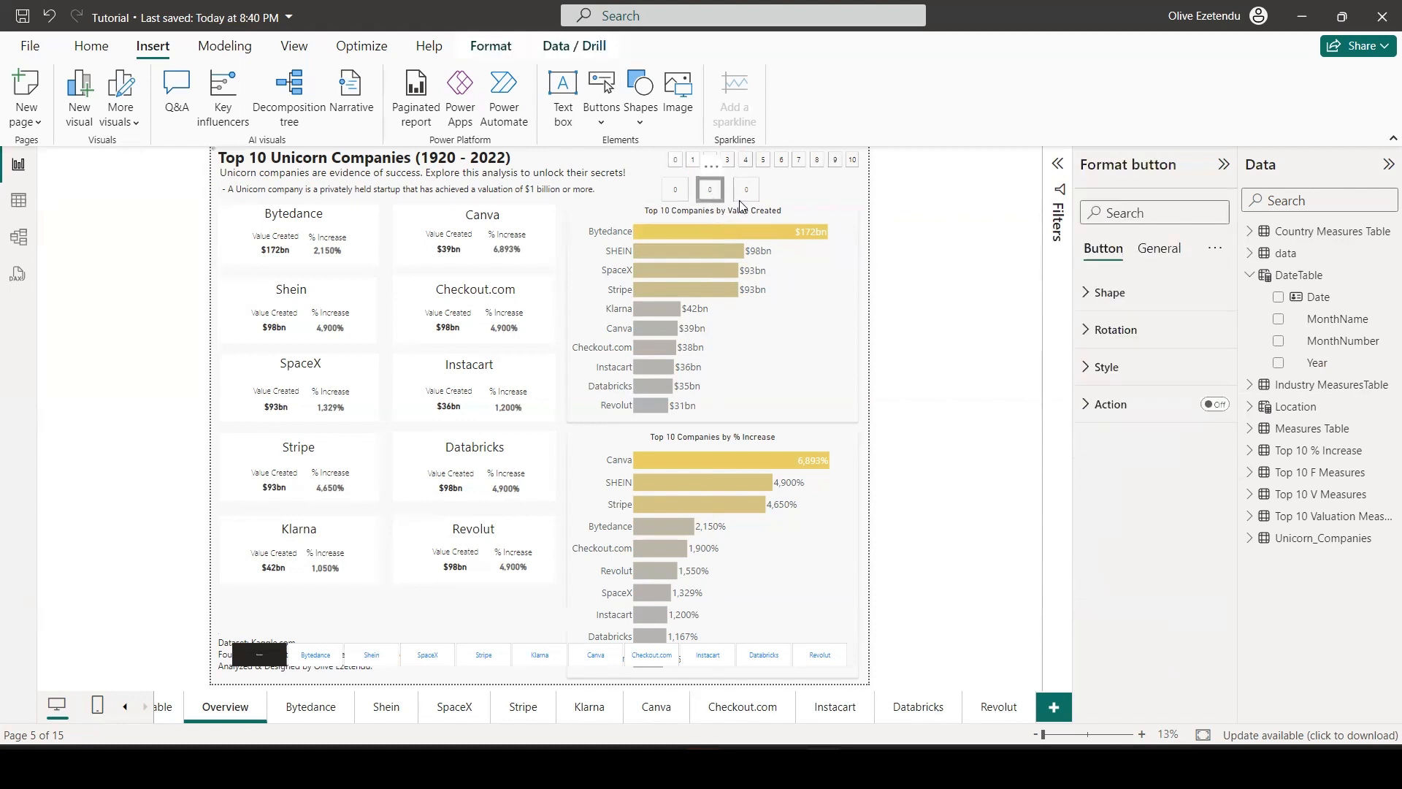
left_click(1107, 367)
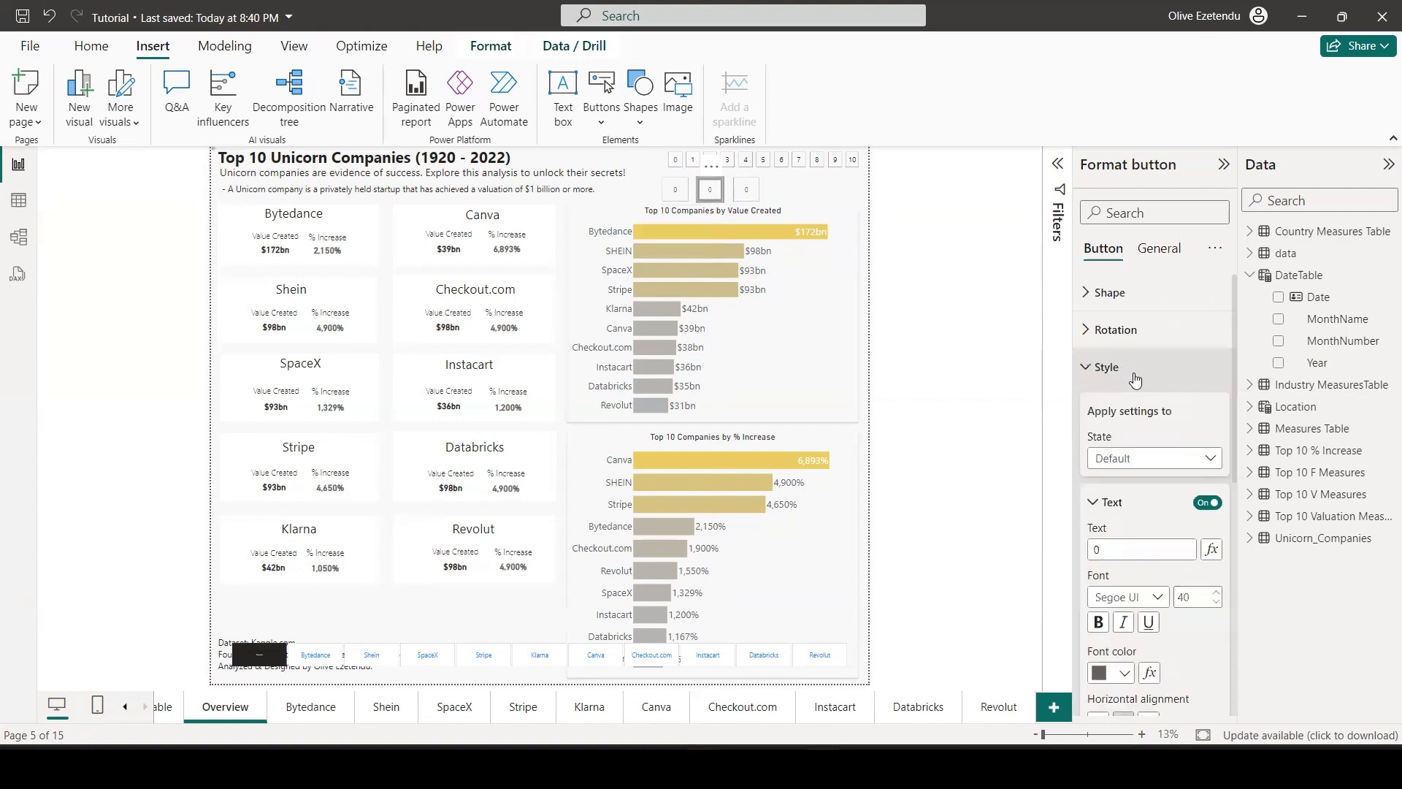
scroll(1129, 376, "down", 3)
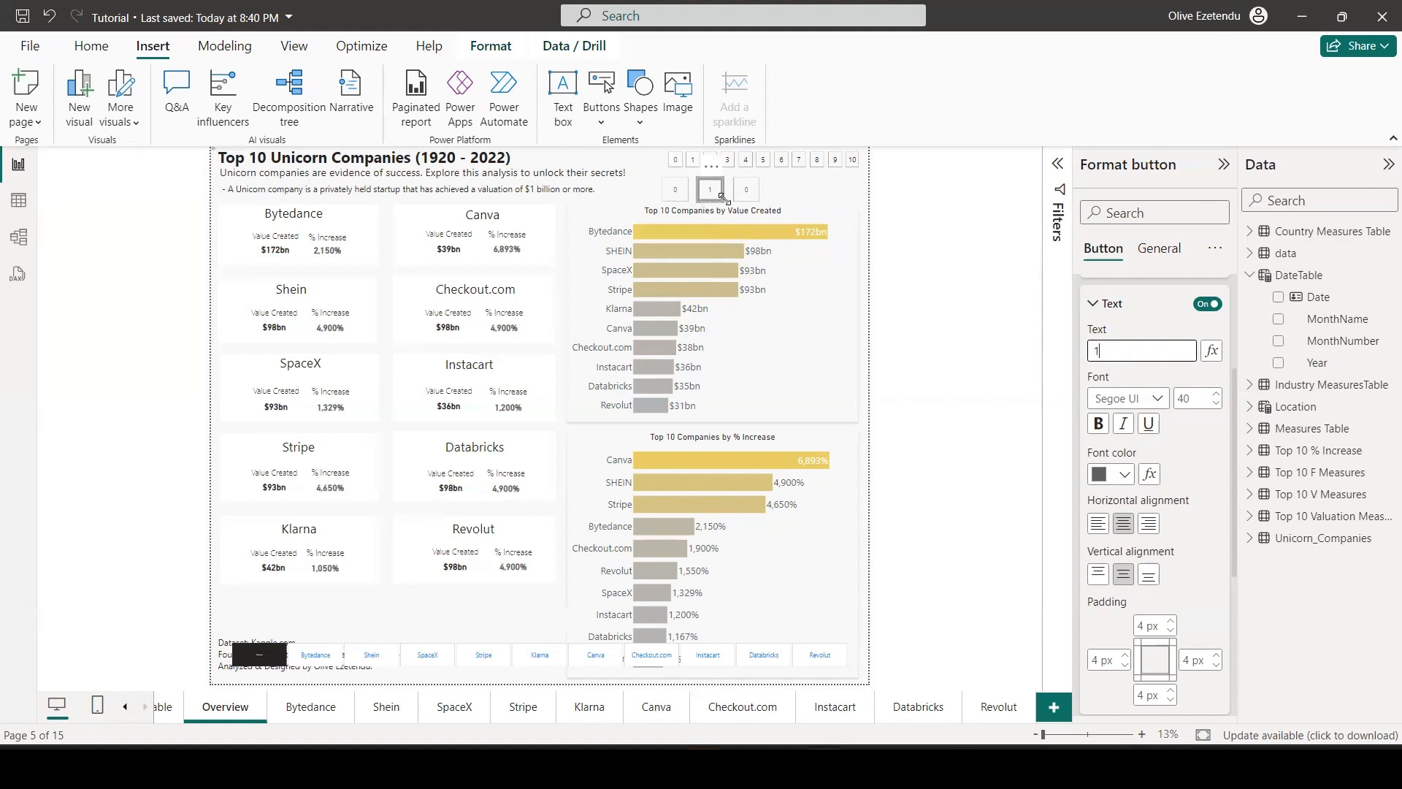
left_click(749, 192)
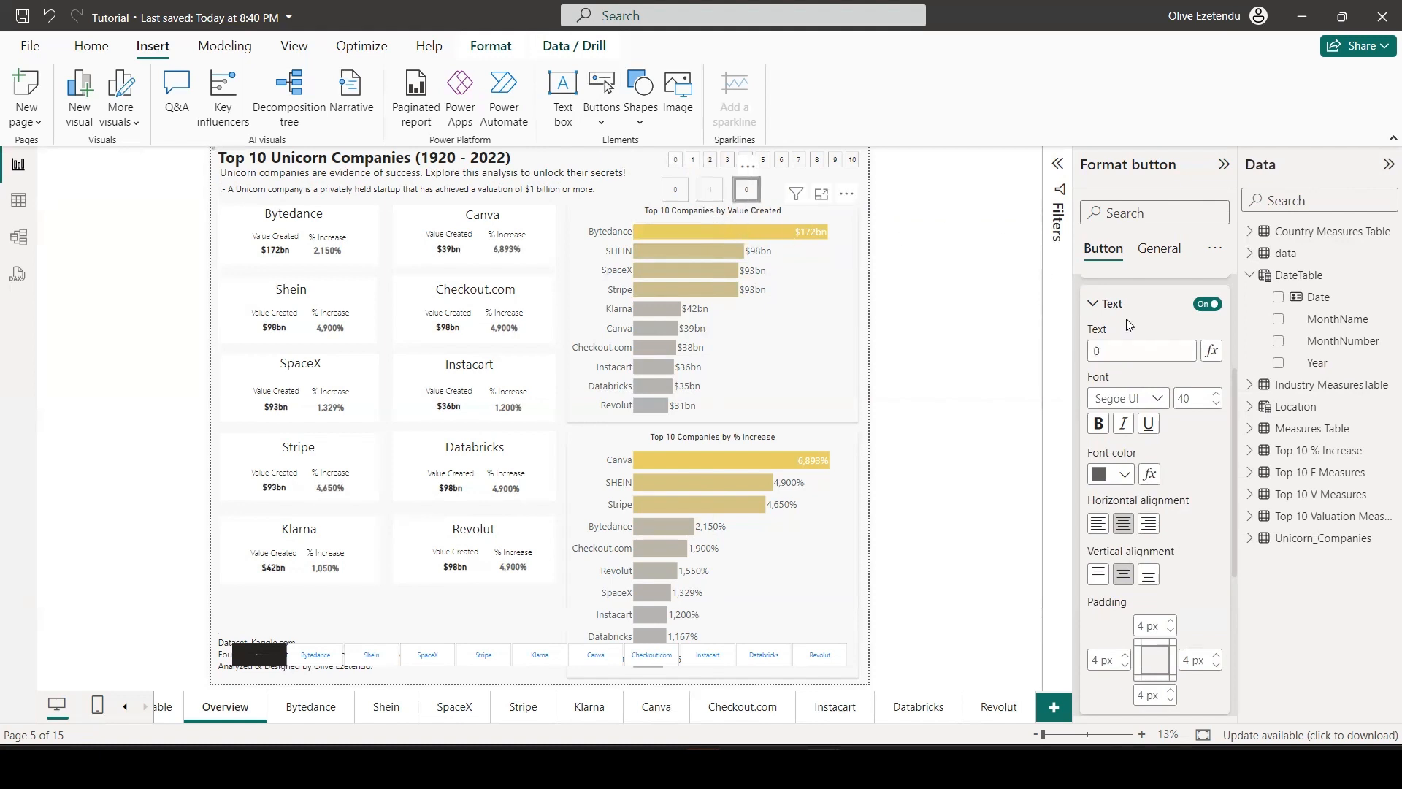
left_click(1100, 353)
Turn on the action of the 0 button and set its type to Page navigation, leaving the destination at None.
left_click(672, 193)
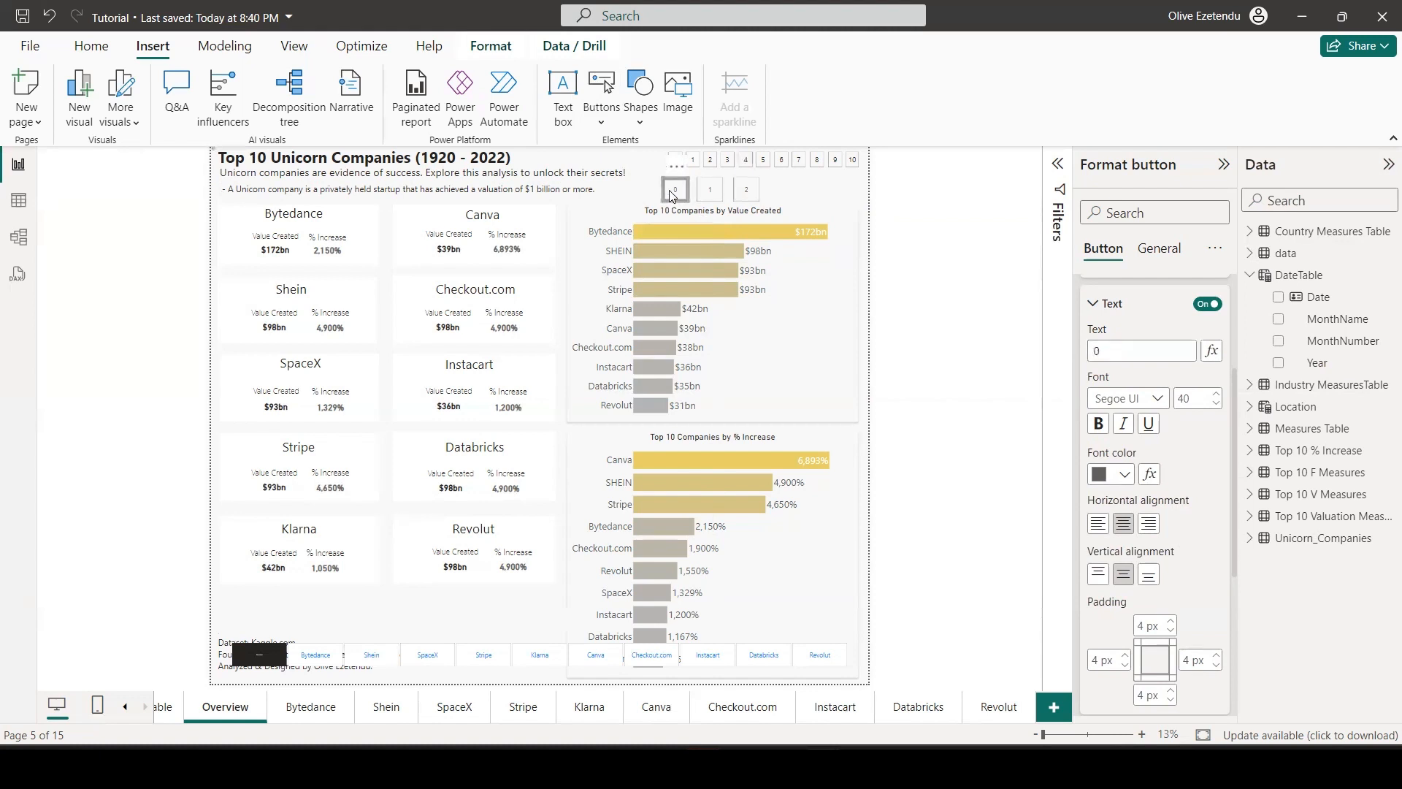
scroll(1161, 384, "down", 4)
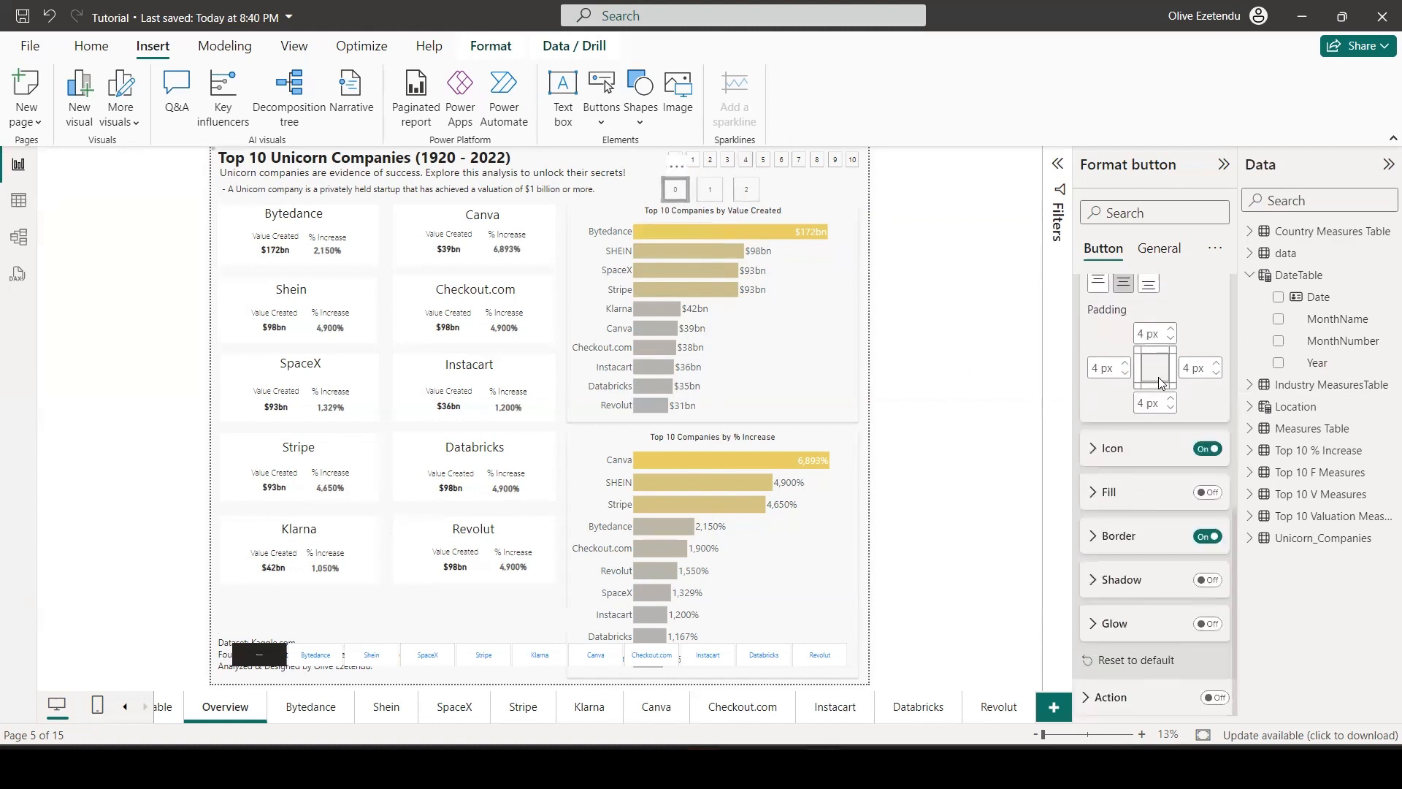
left_click(1212, 699)
left_click(1090, 702)
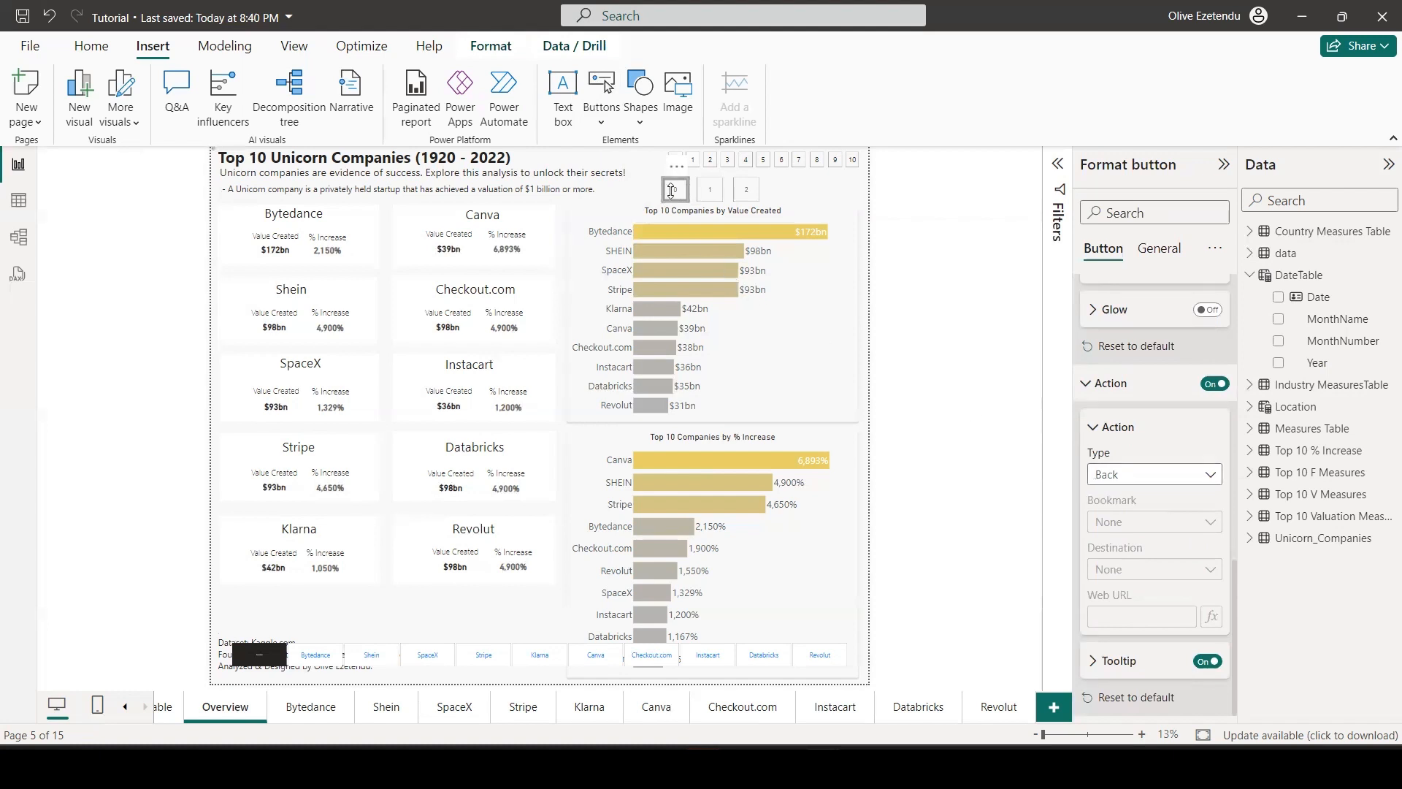
left_click(1211, 477)
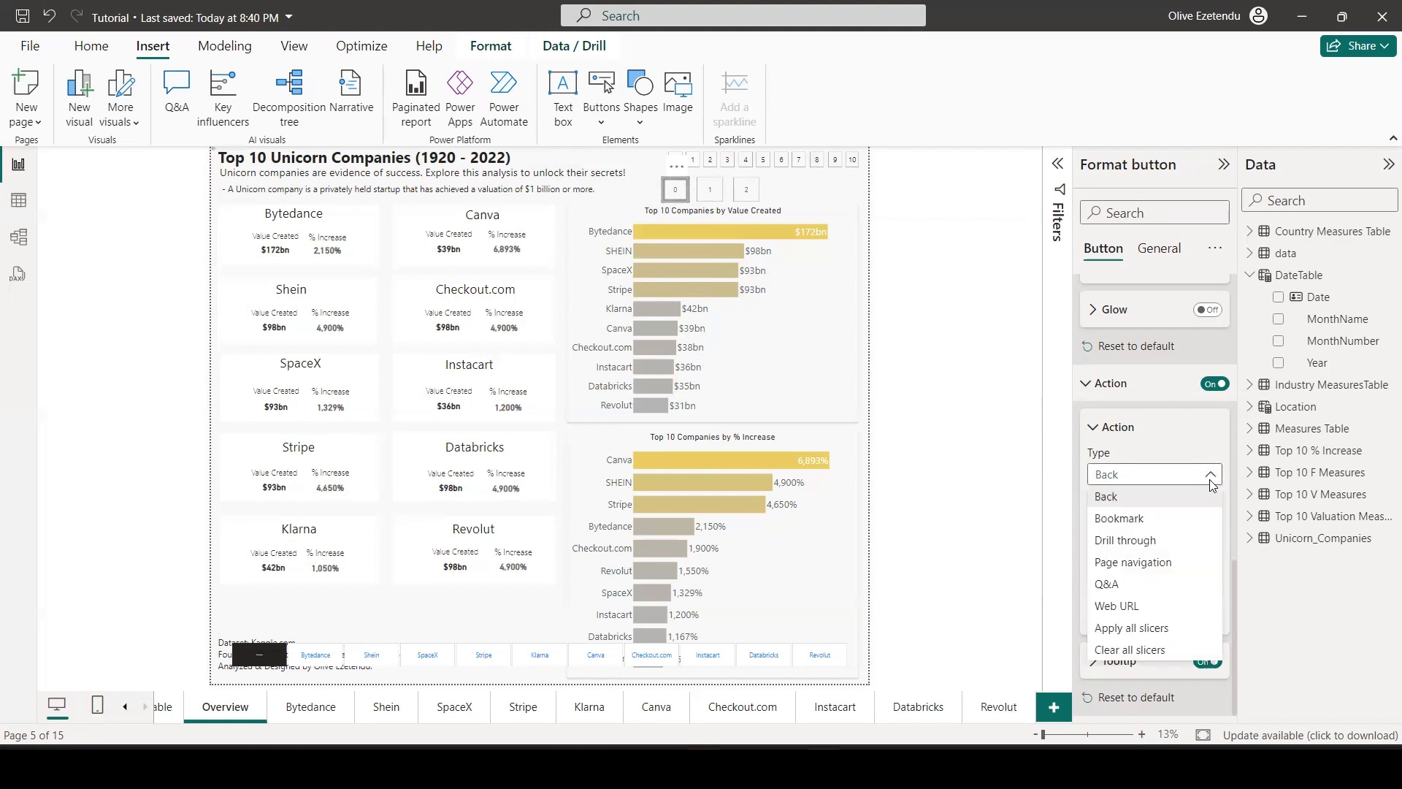
left_click(1145, 562)
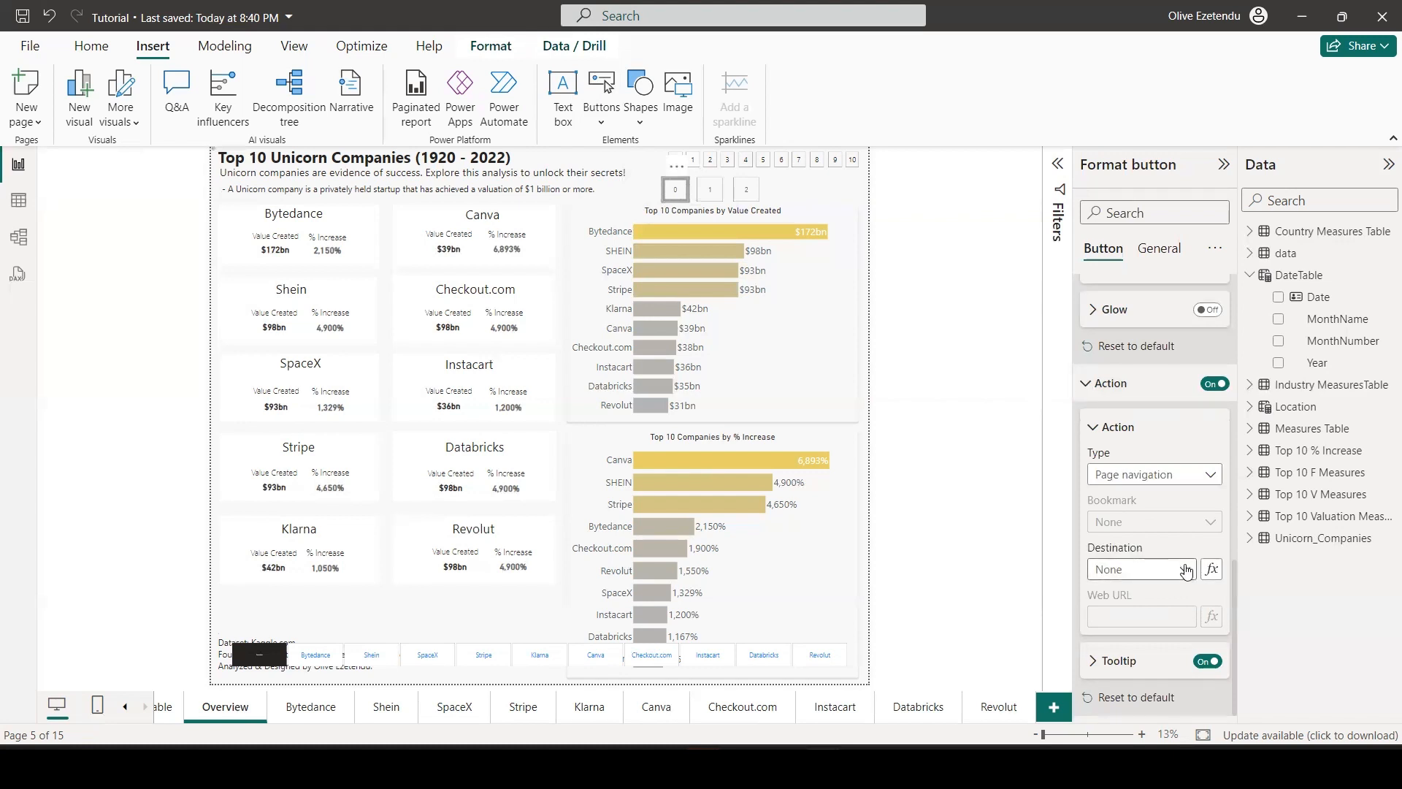
left_click(1186, 570)
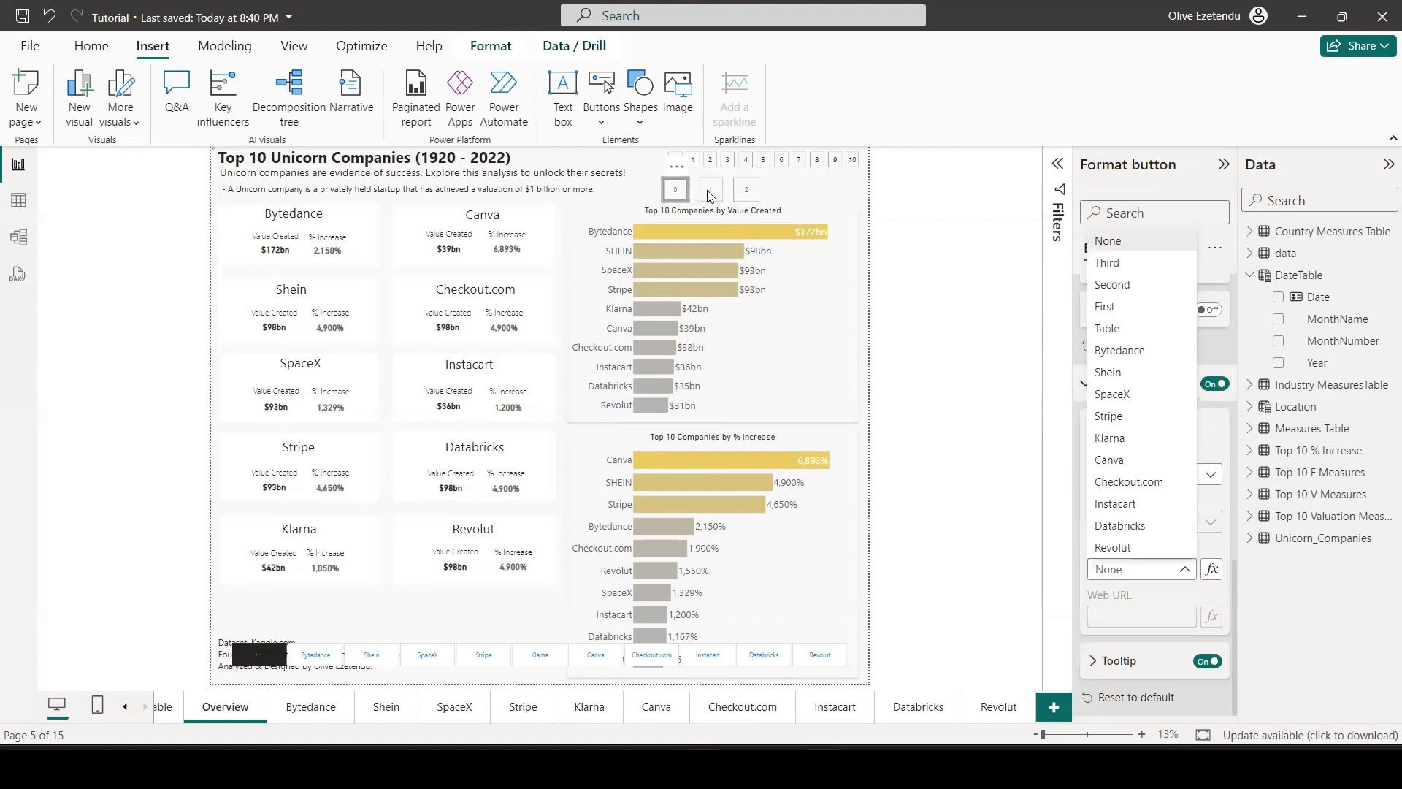
key("Escape")
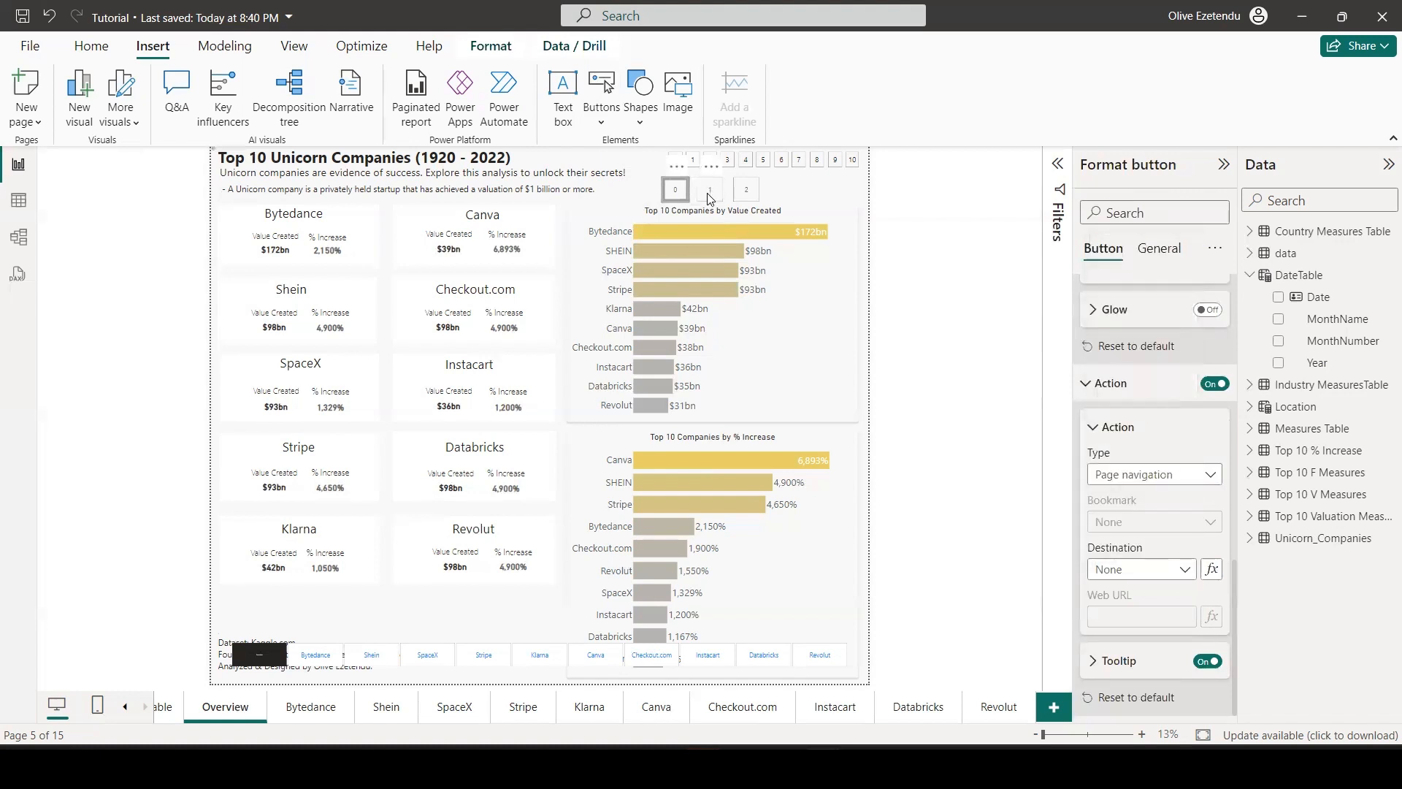
Turn on the action of the 1 button with type Page navigation and destination Bytedance.
left_click(709, 196)
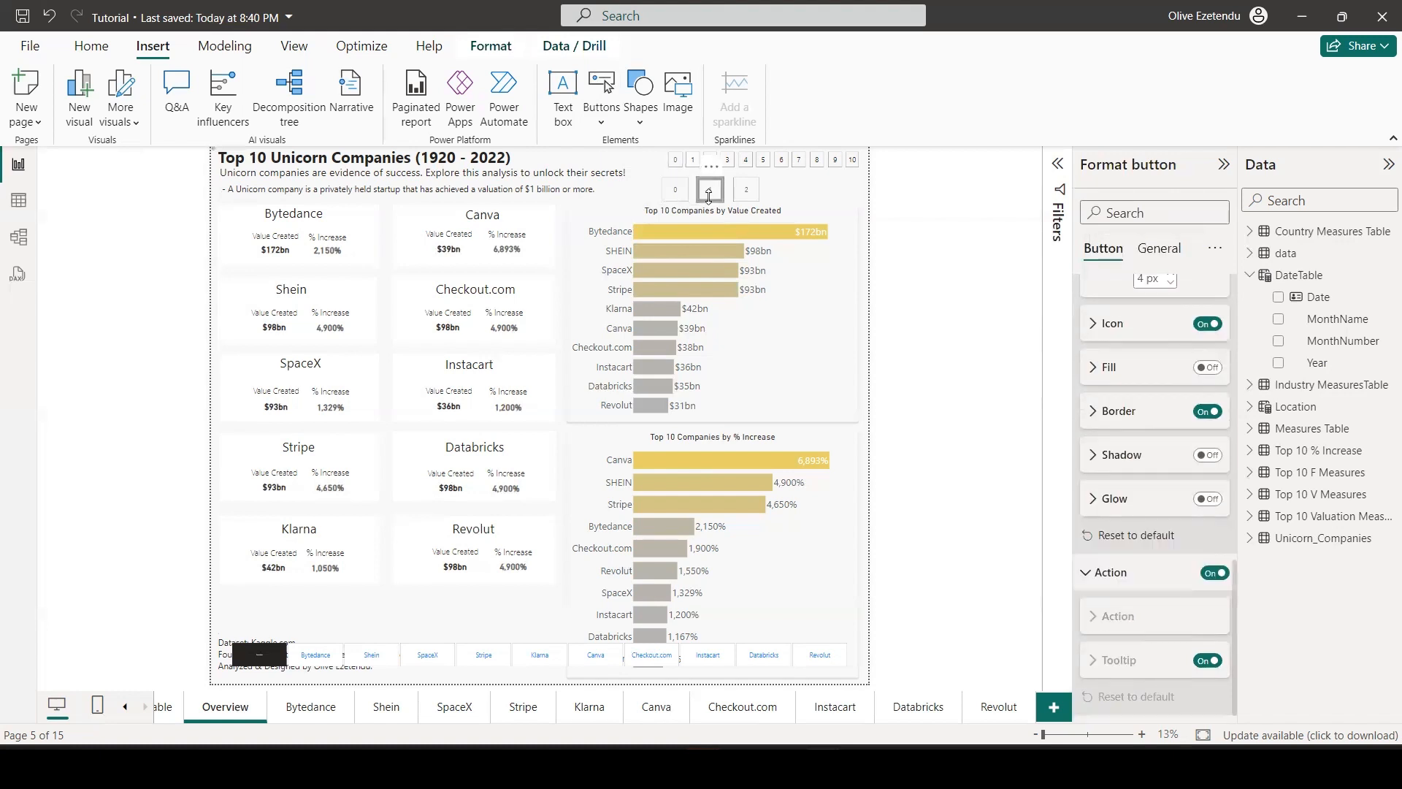
left_click(1215, 573)
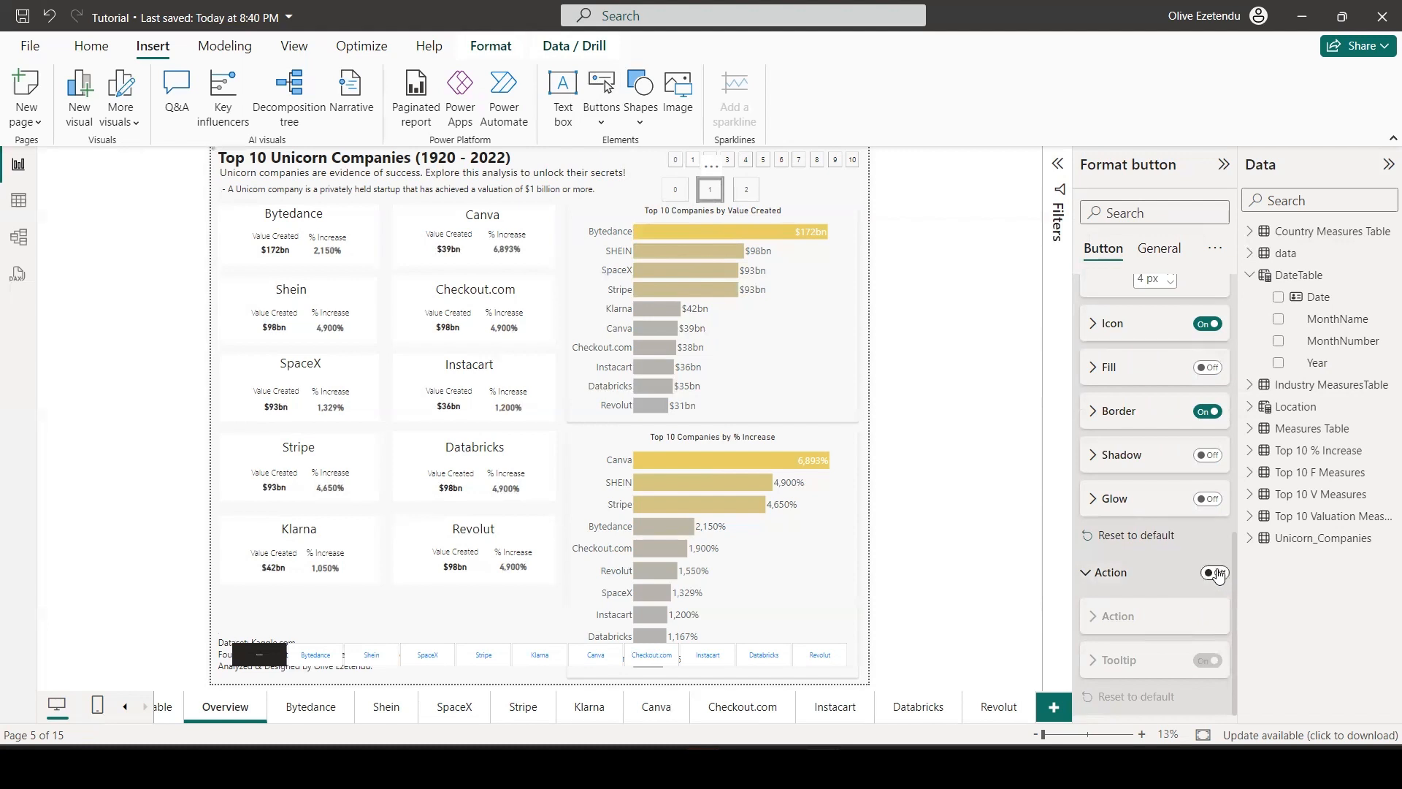
left_click(1215, 573)
scroll(1205, 511, "down", 3)
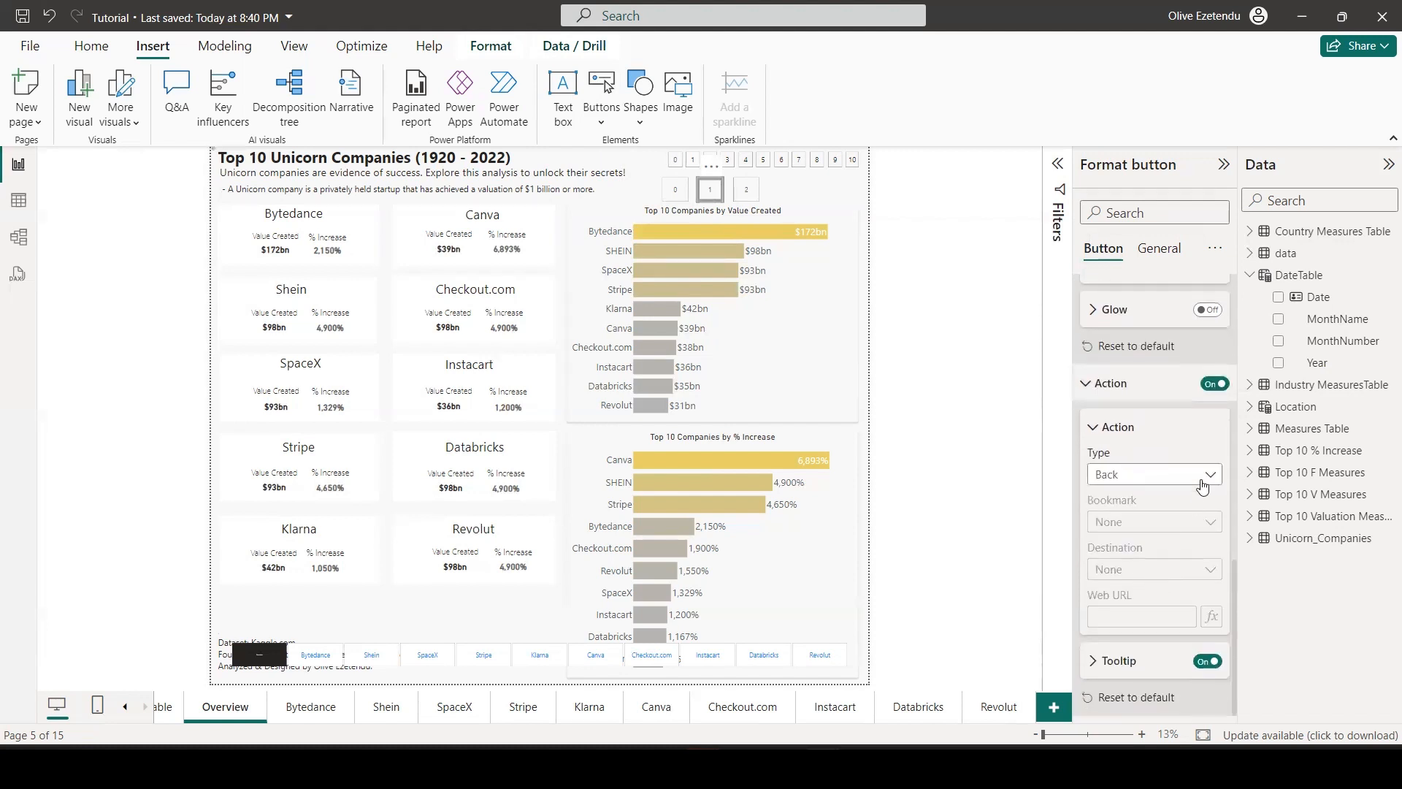
left_click(1203, 484)
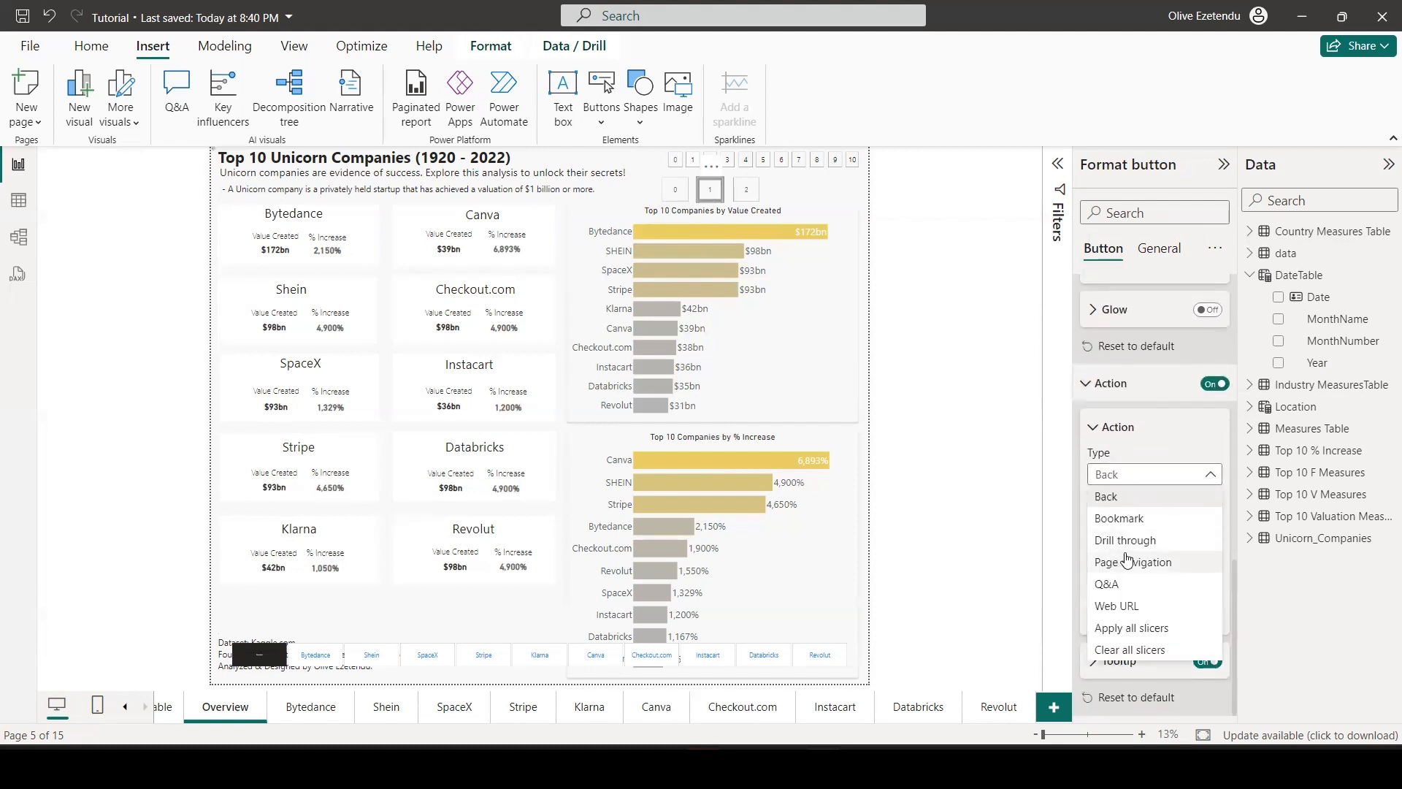
left_click(1132, 561)
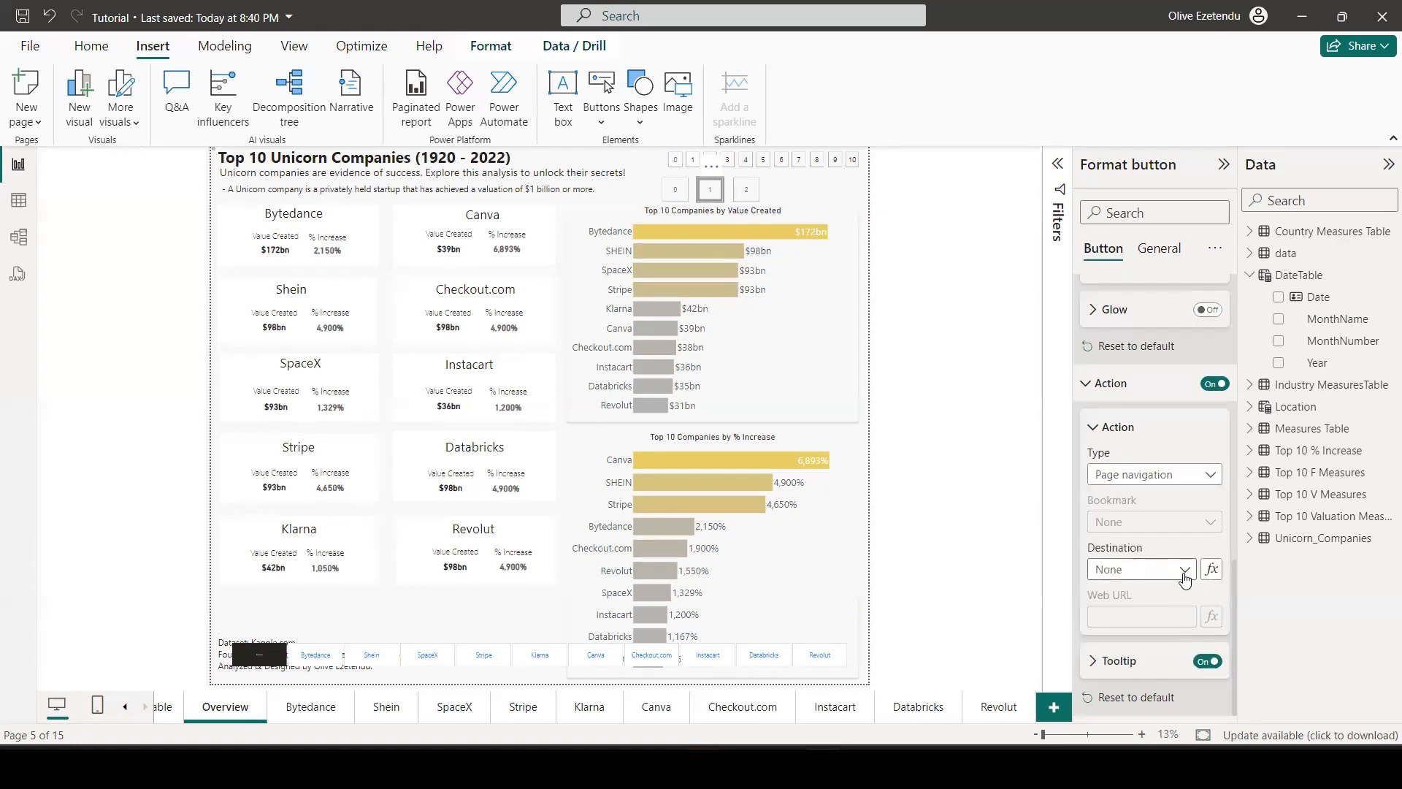
left_click(1184, 576)
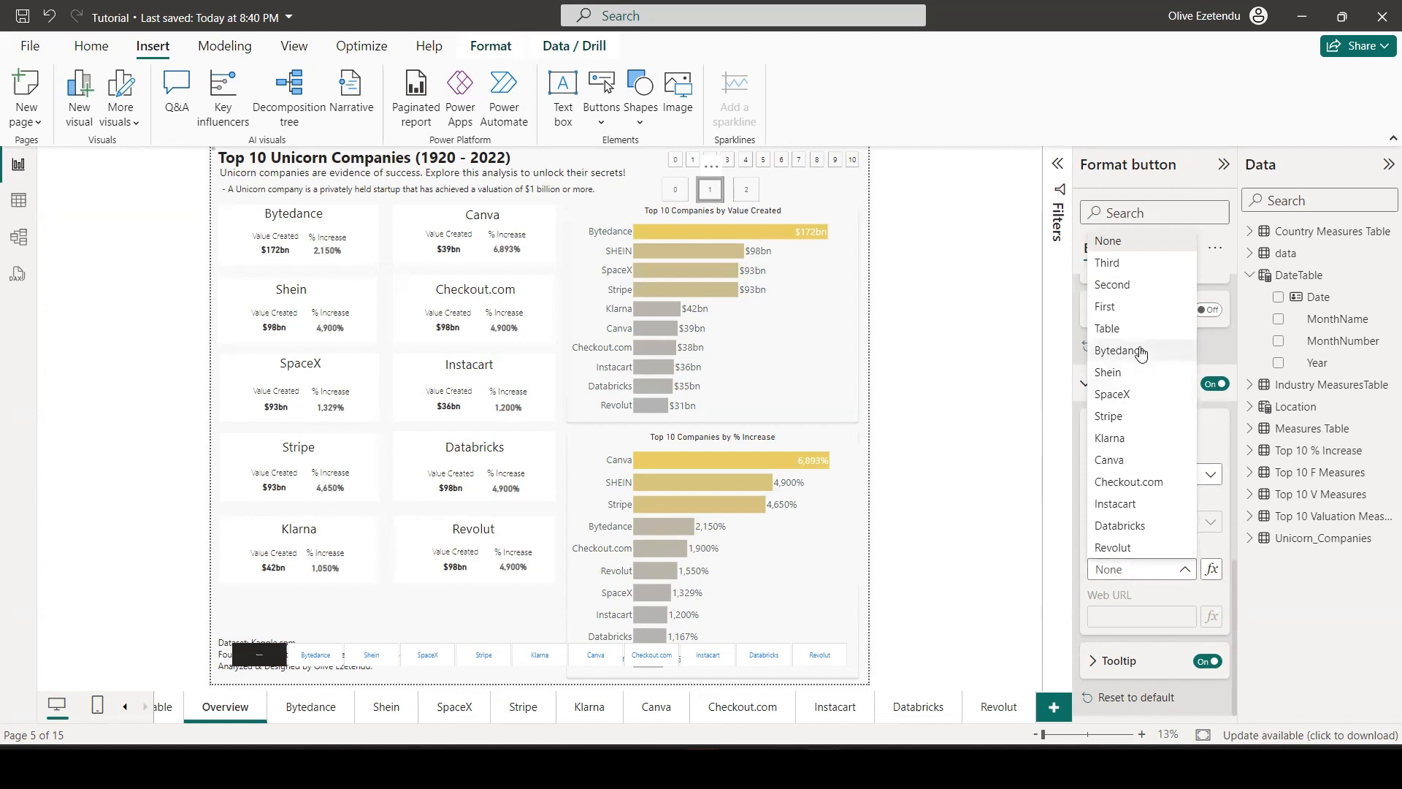
left_click(973, 566)
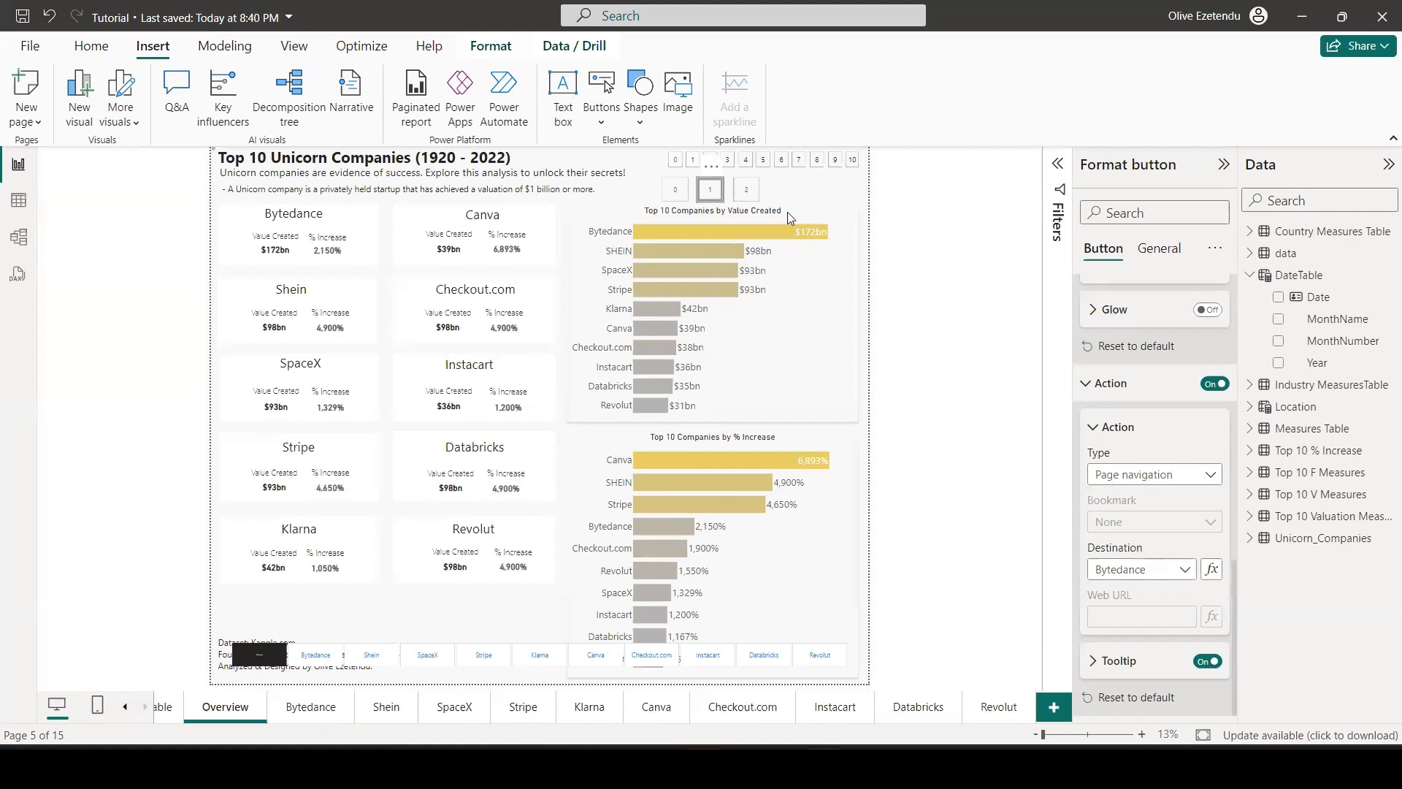
Turn on the action of the 2 button with type Page navigation and destination Shein, and follow its link to test it.
left_click(748, 191)
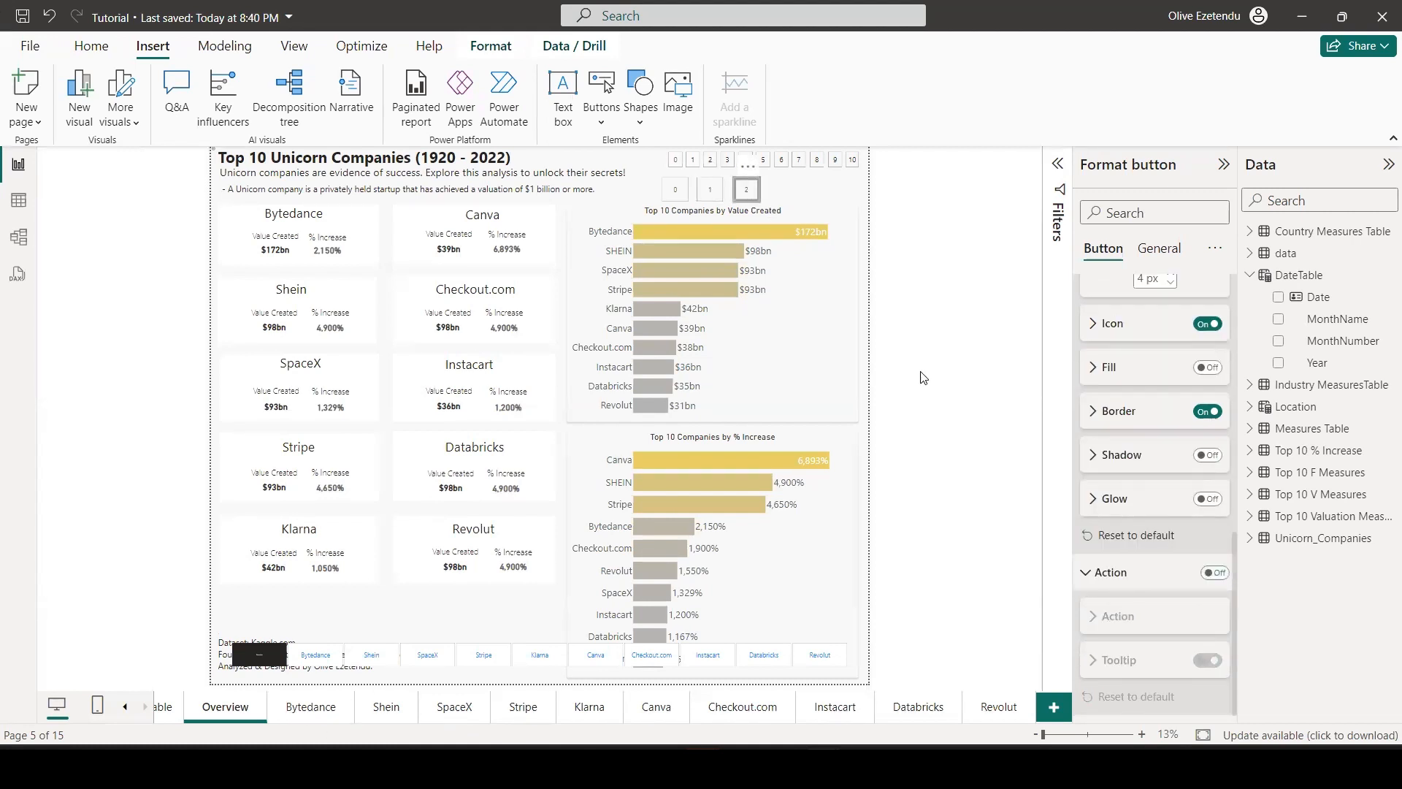
left_click(1214, 573)
left_click(1110, 616)
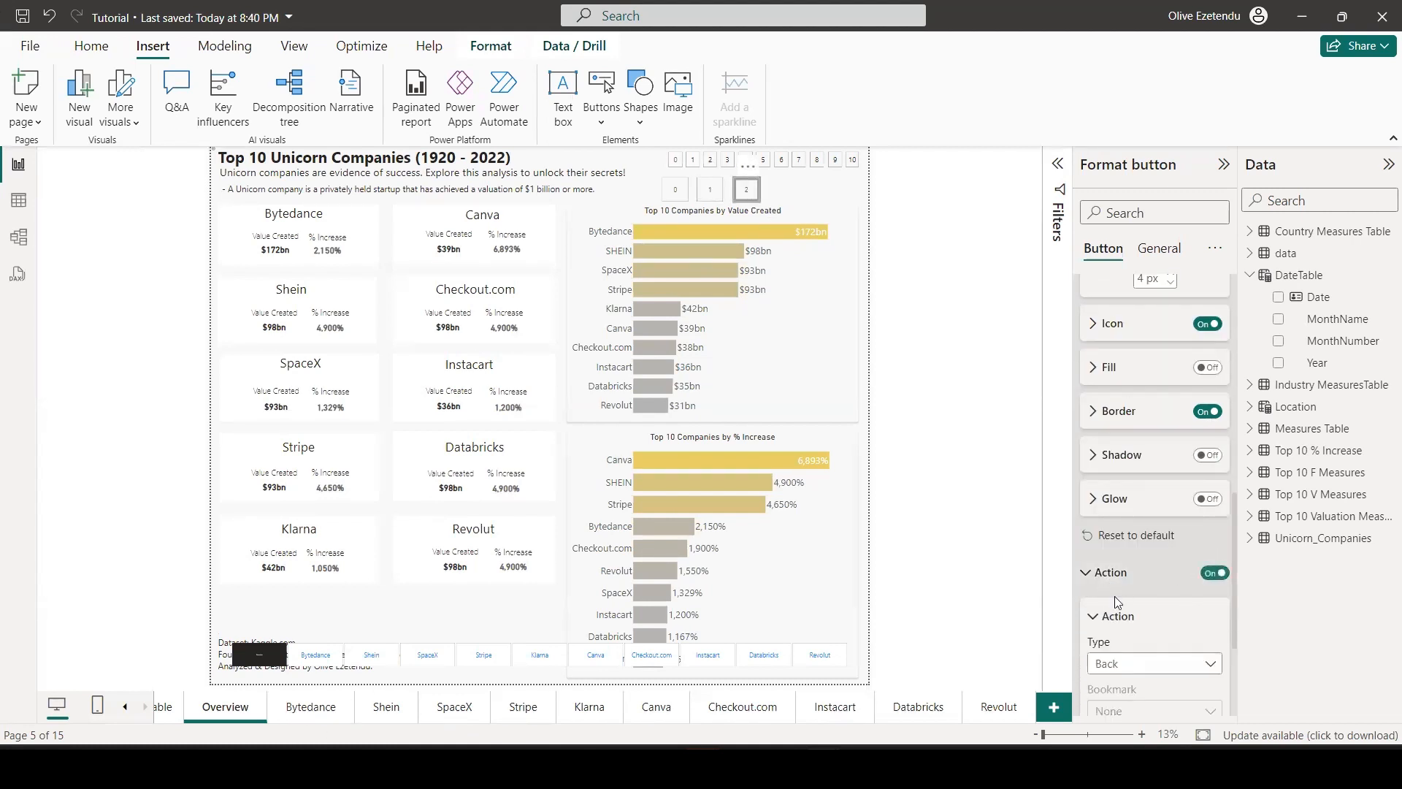
scroll(1181, 661, "down", 4)
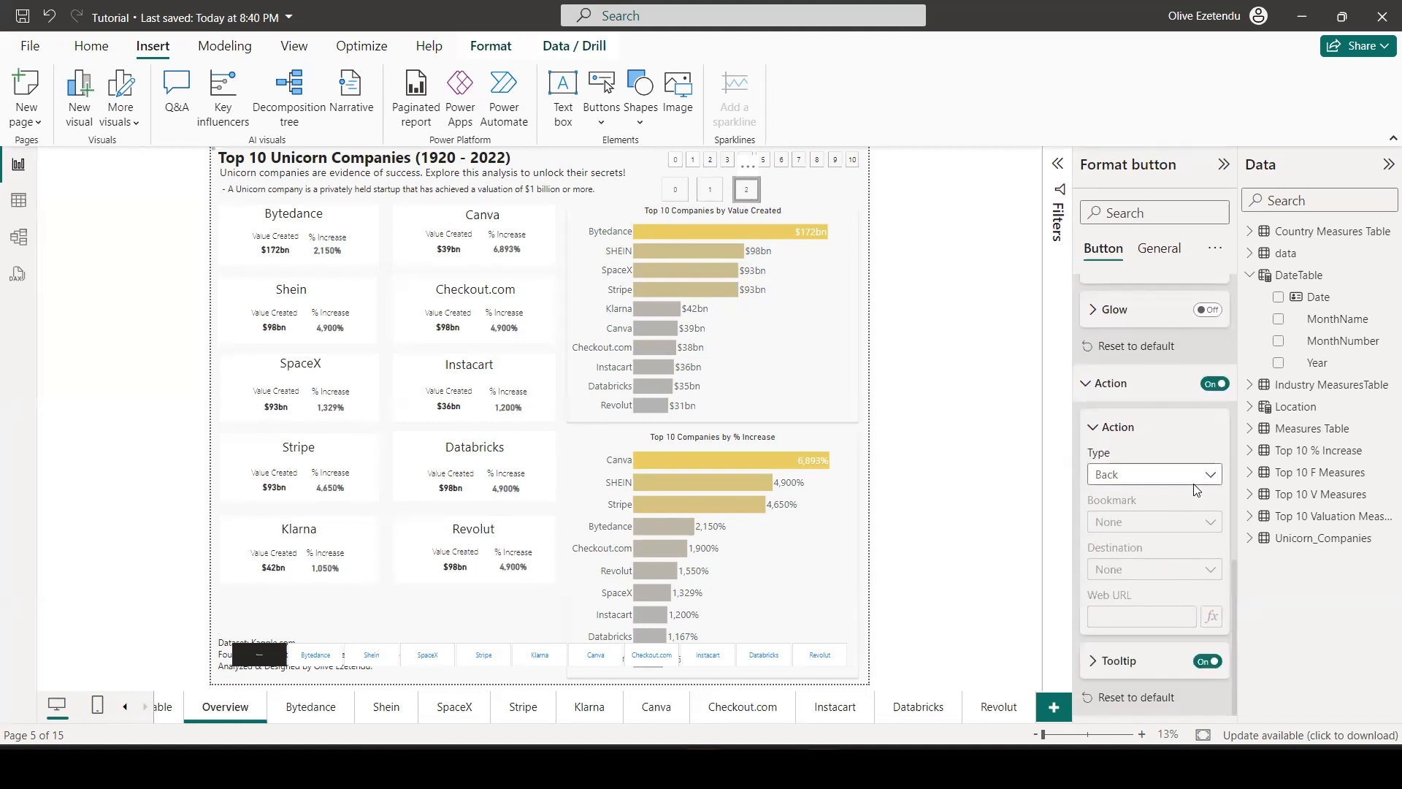
left_click(1203, 476)
left_click(1148, 563)
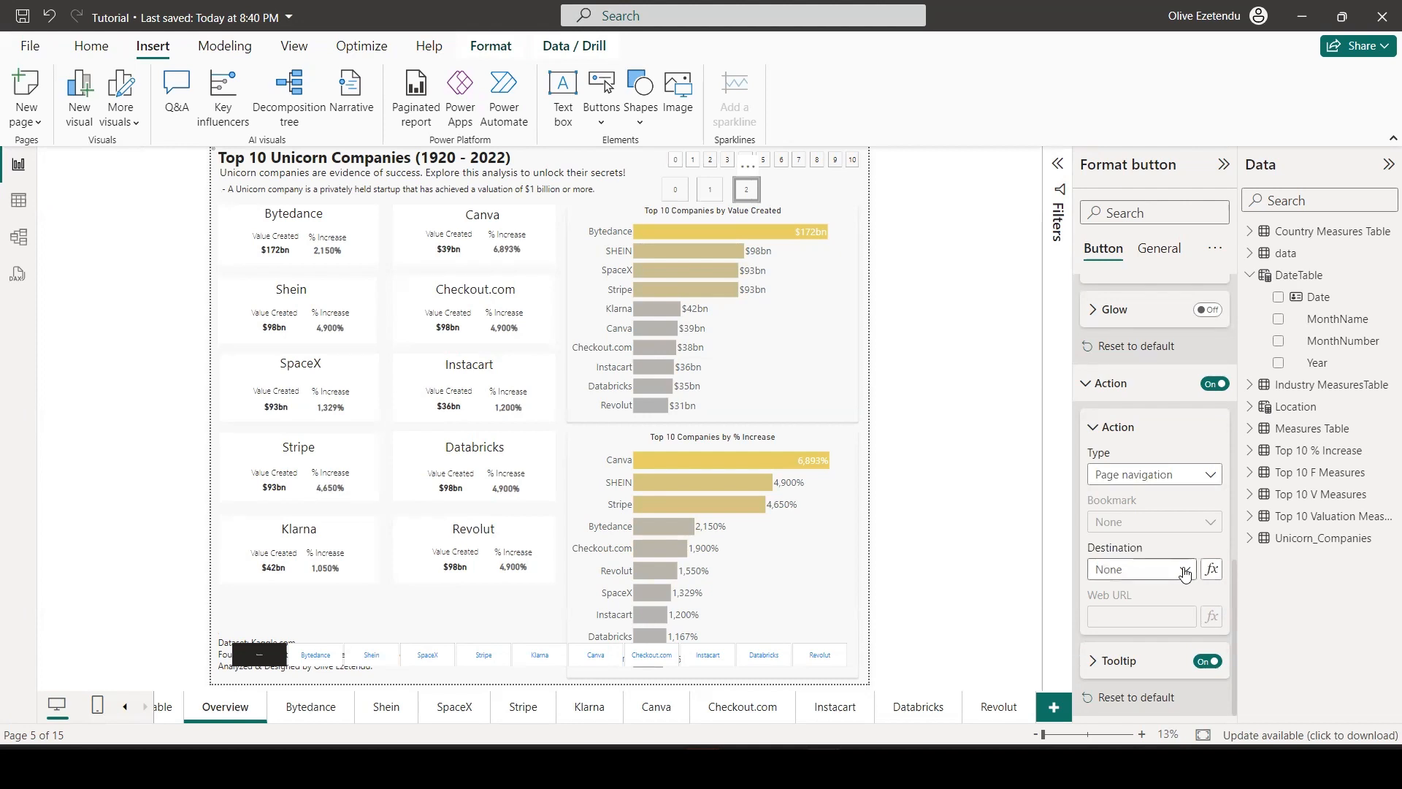
left_click(1186, 573)
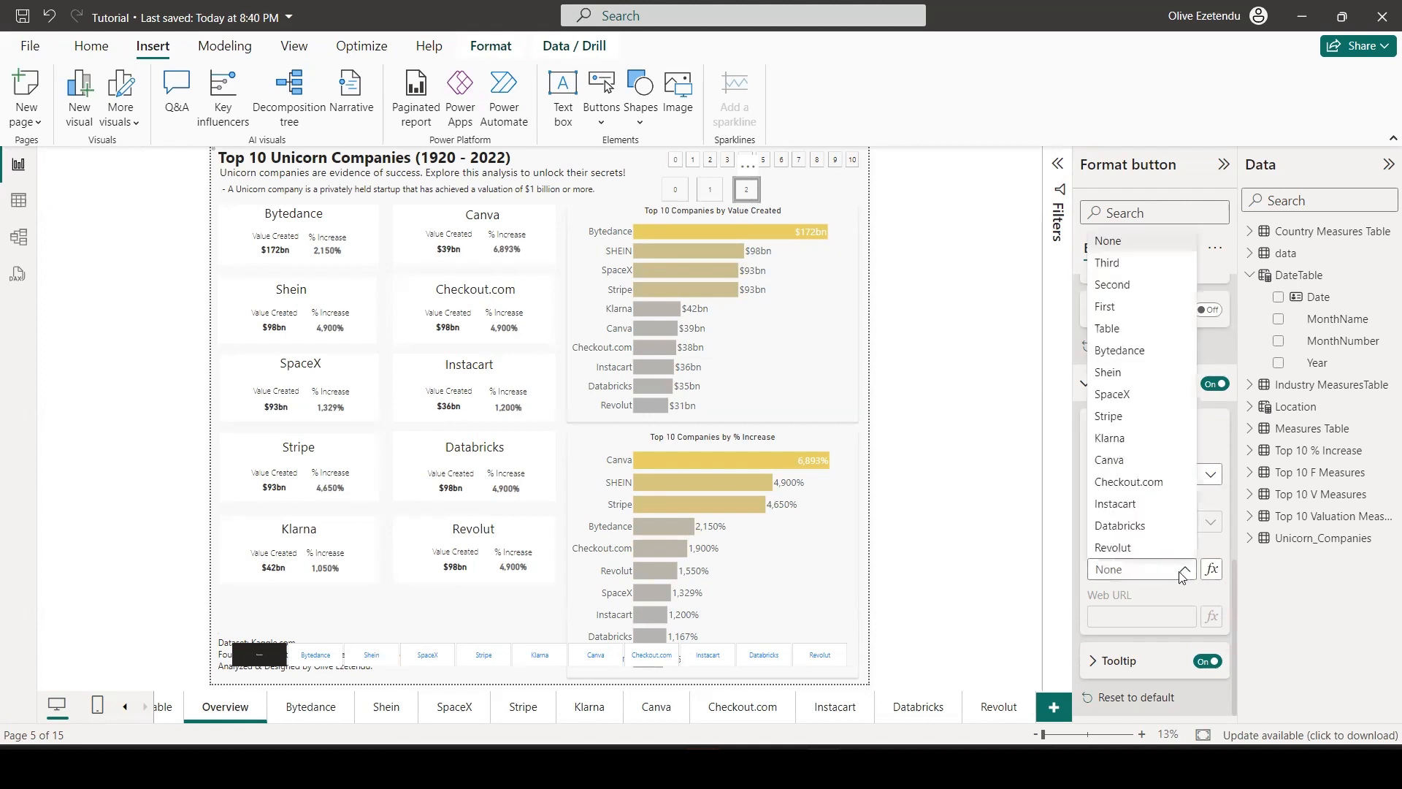
left_click(1115, 376)
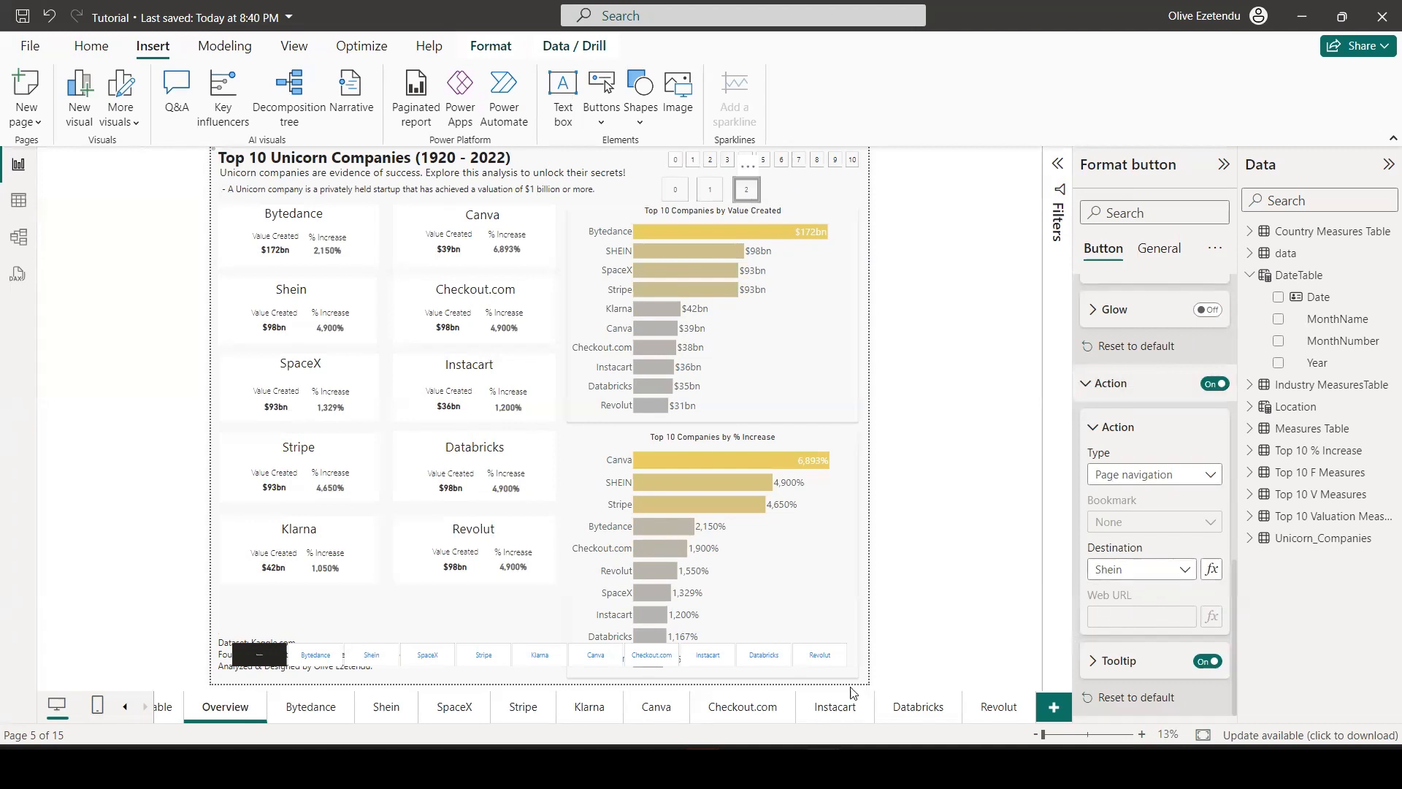
left_click(739, 198, "ctrl")
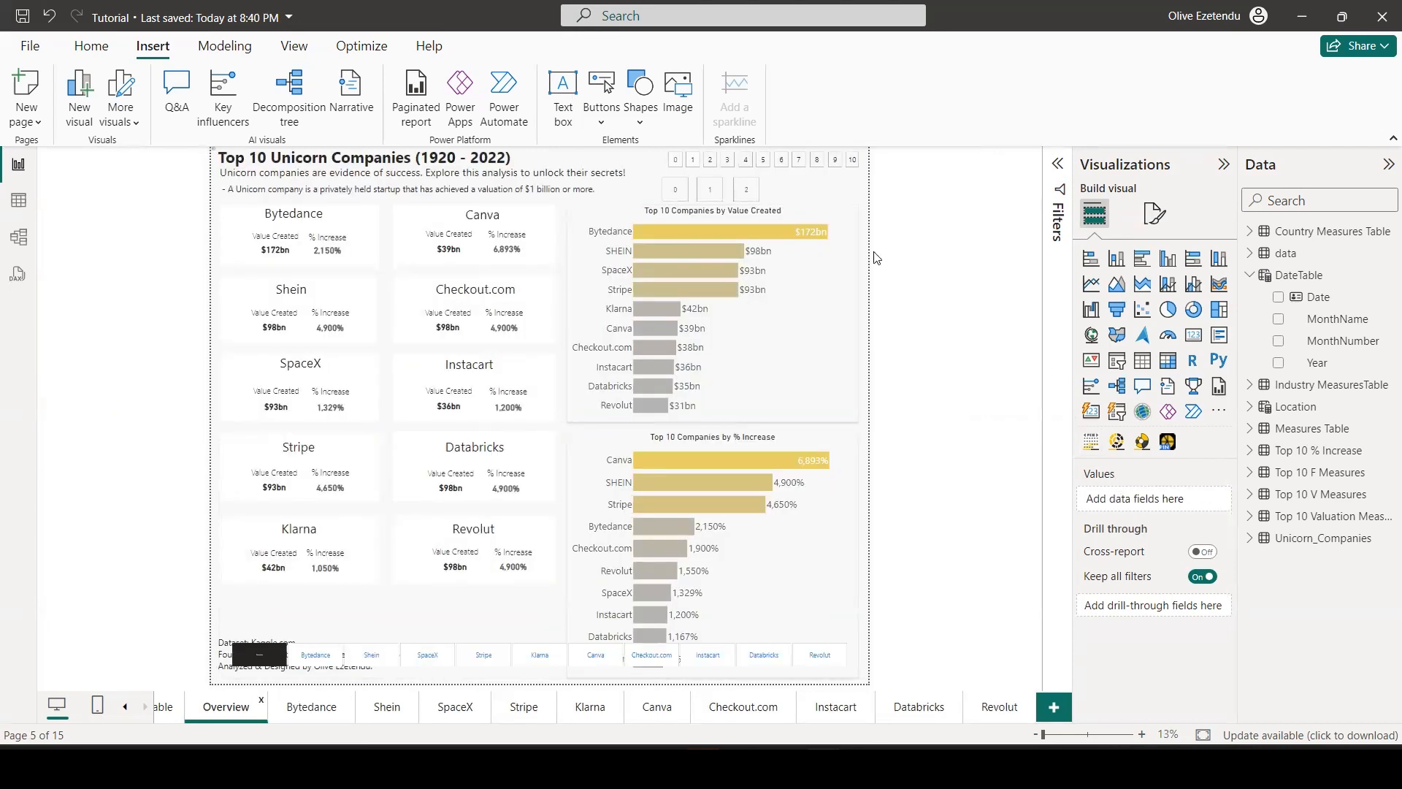
Copy the 0, 1 and 2 buttons from the Overview page and paste two sets onto the Bytedance page, moving one set aside.
left_click(684, 194)
left_click(710, 191, "ctrl")
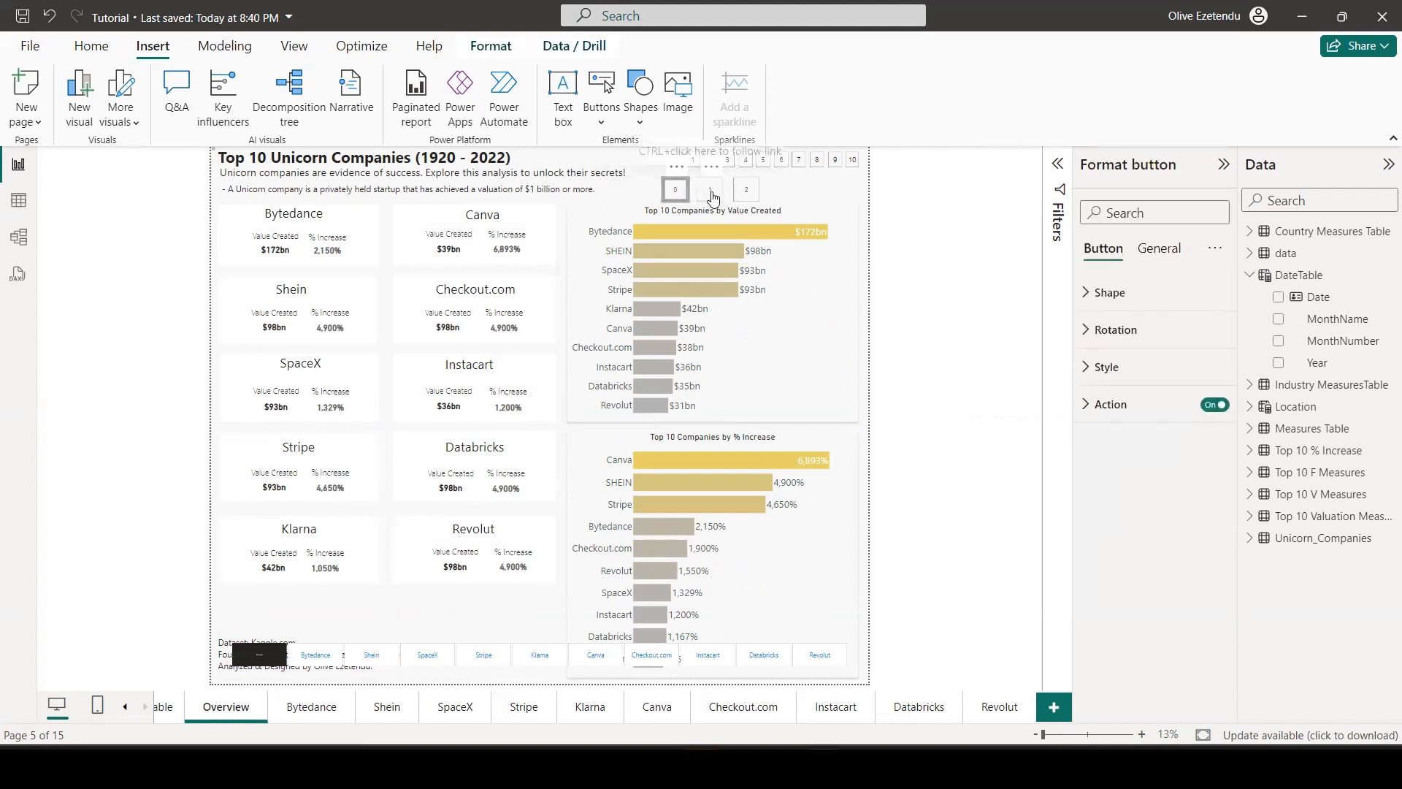
left_click(746, 196, "ctrl")
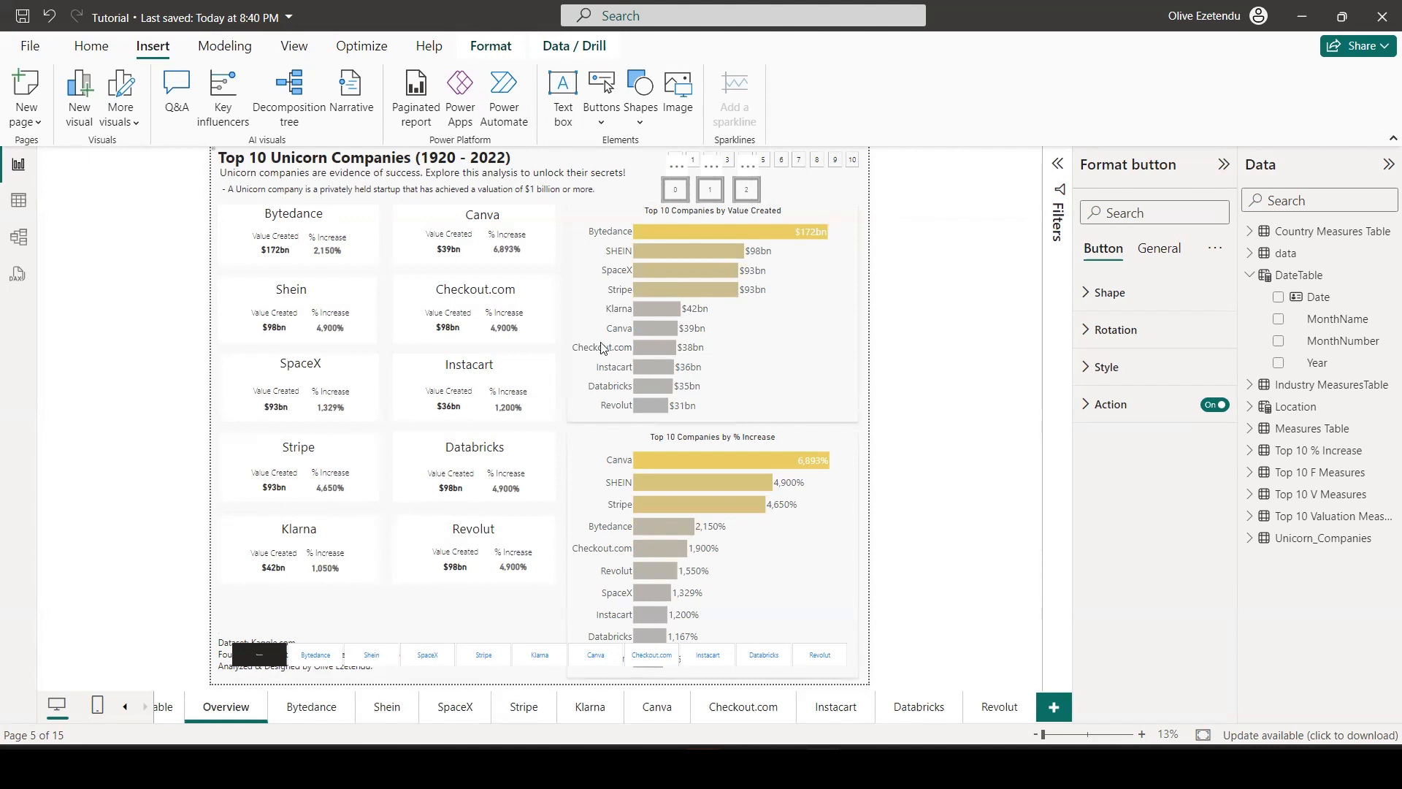
left_click(306, 714)
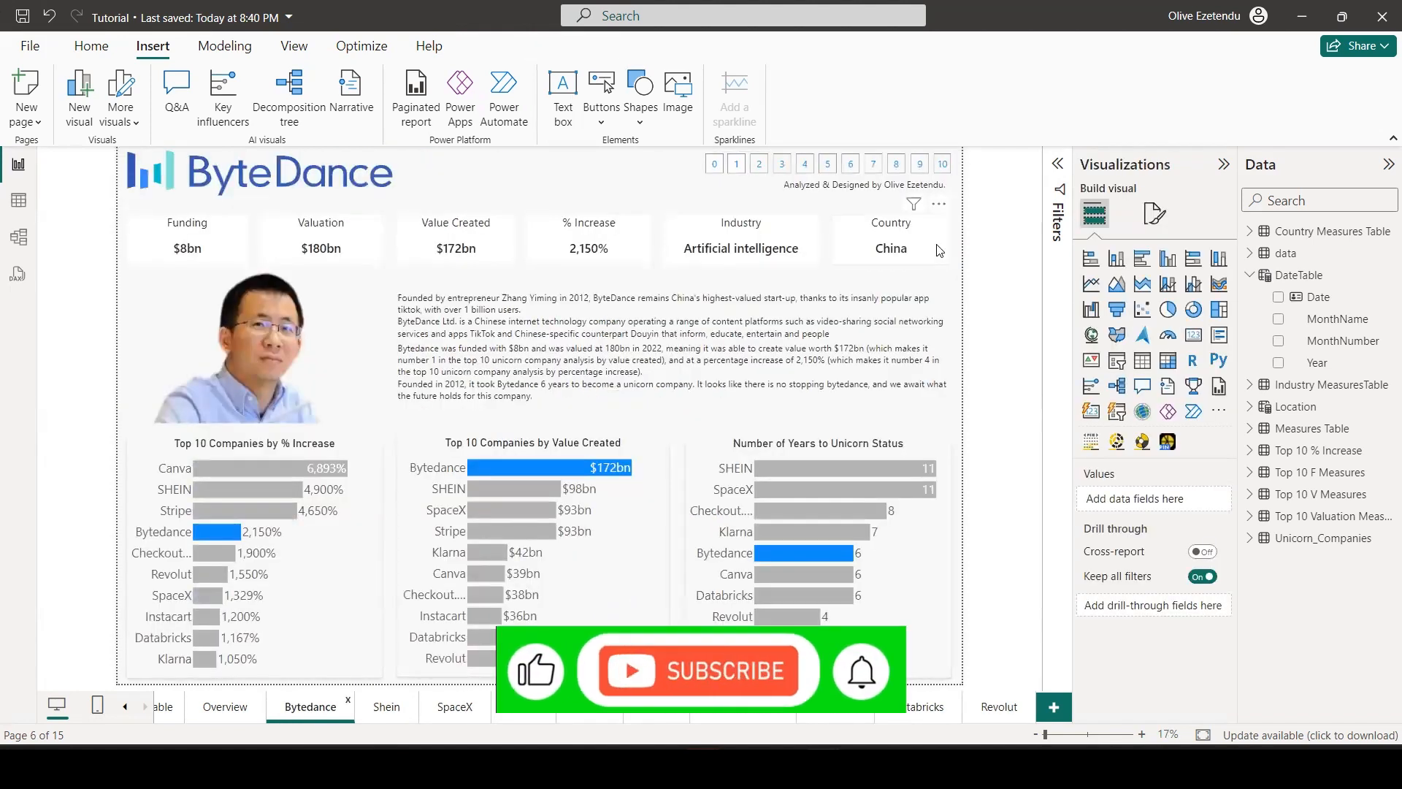
key("ctrl+v")
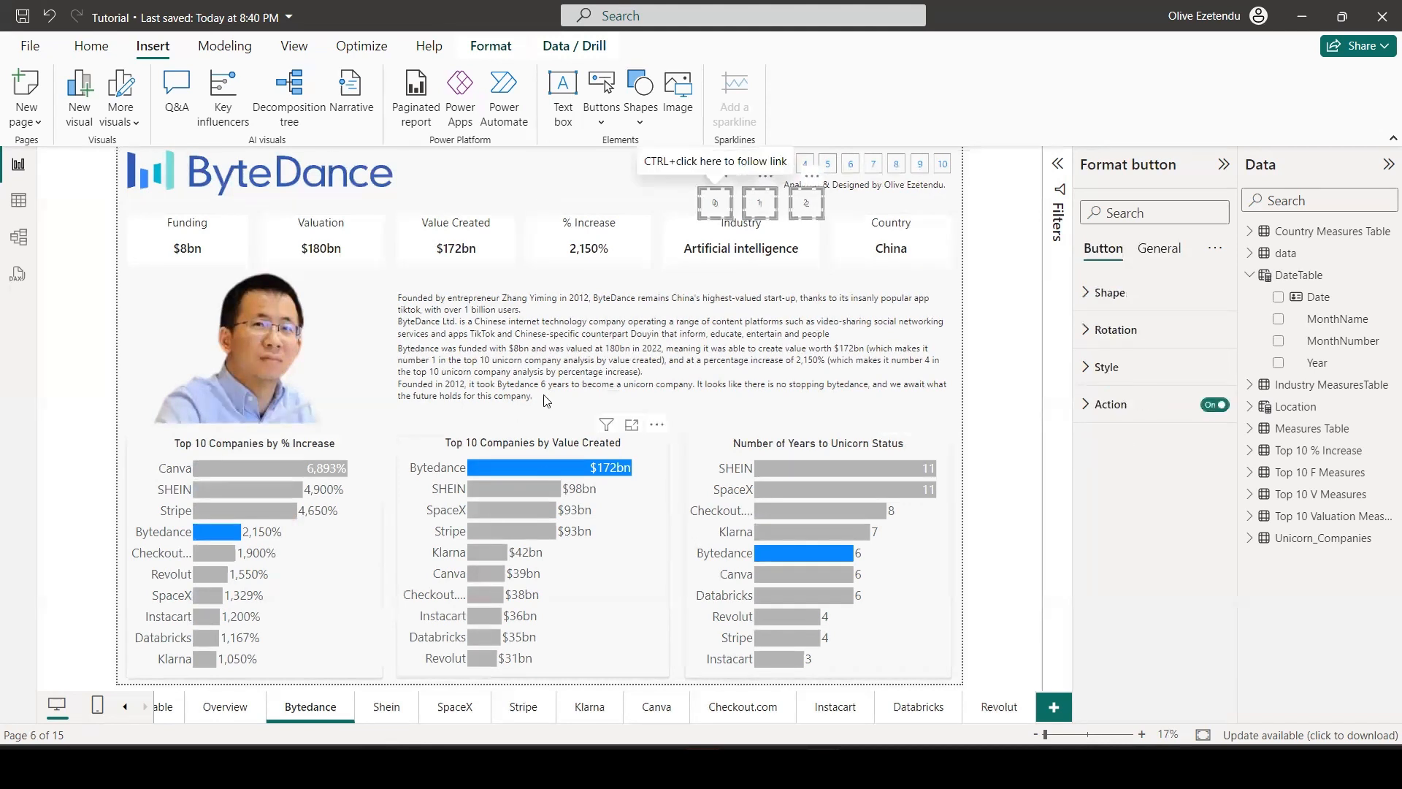
key("ctrl+v")
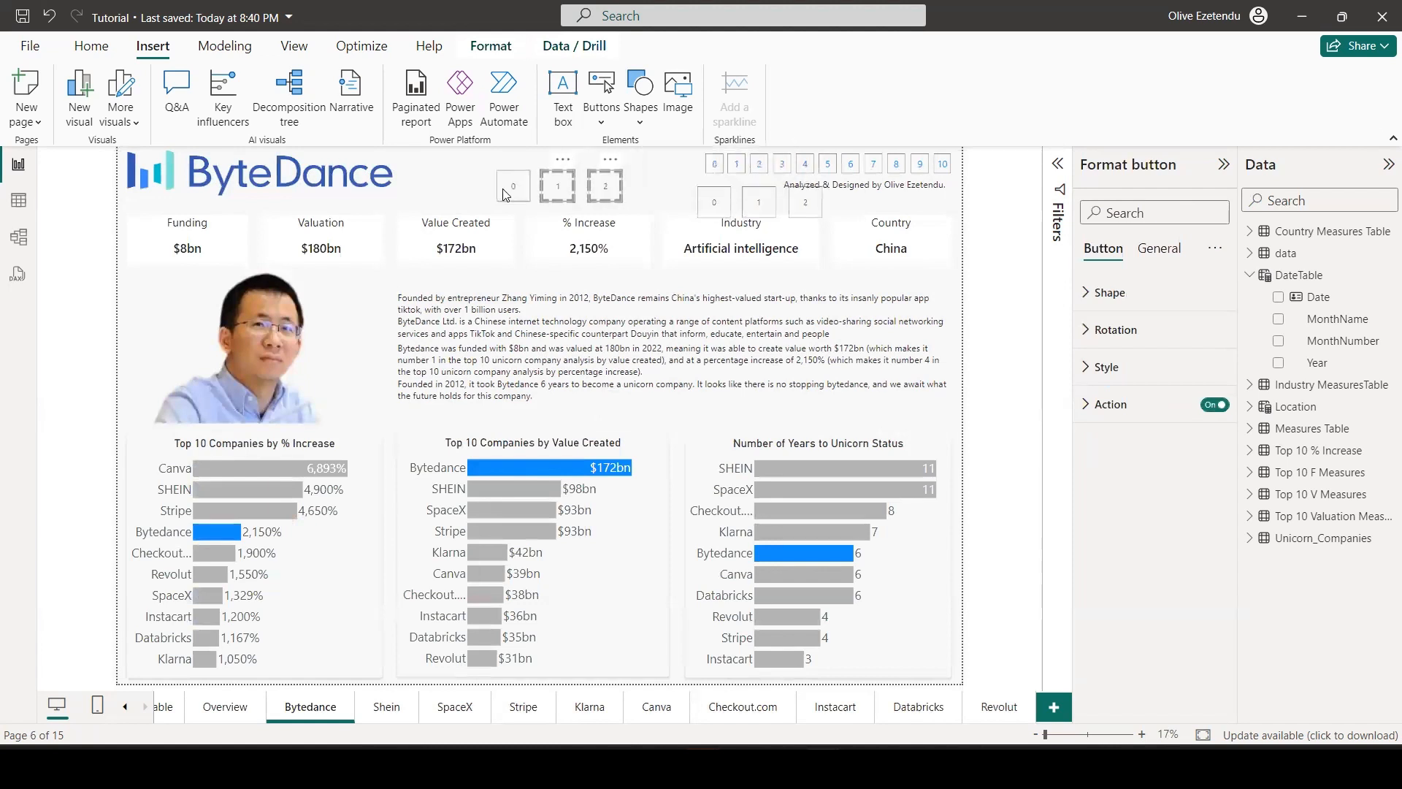
Paste two sets of the 0, 1 and 2 buttons onto the Shein page and move one set beside the other.
left_click(386, 707)
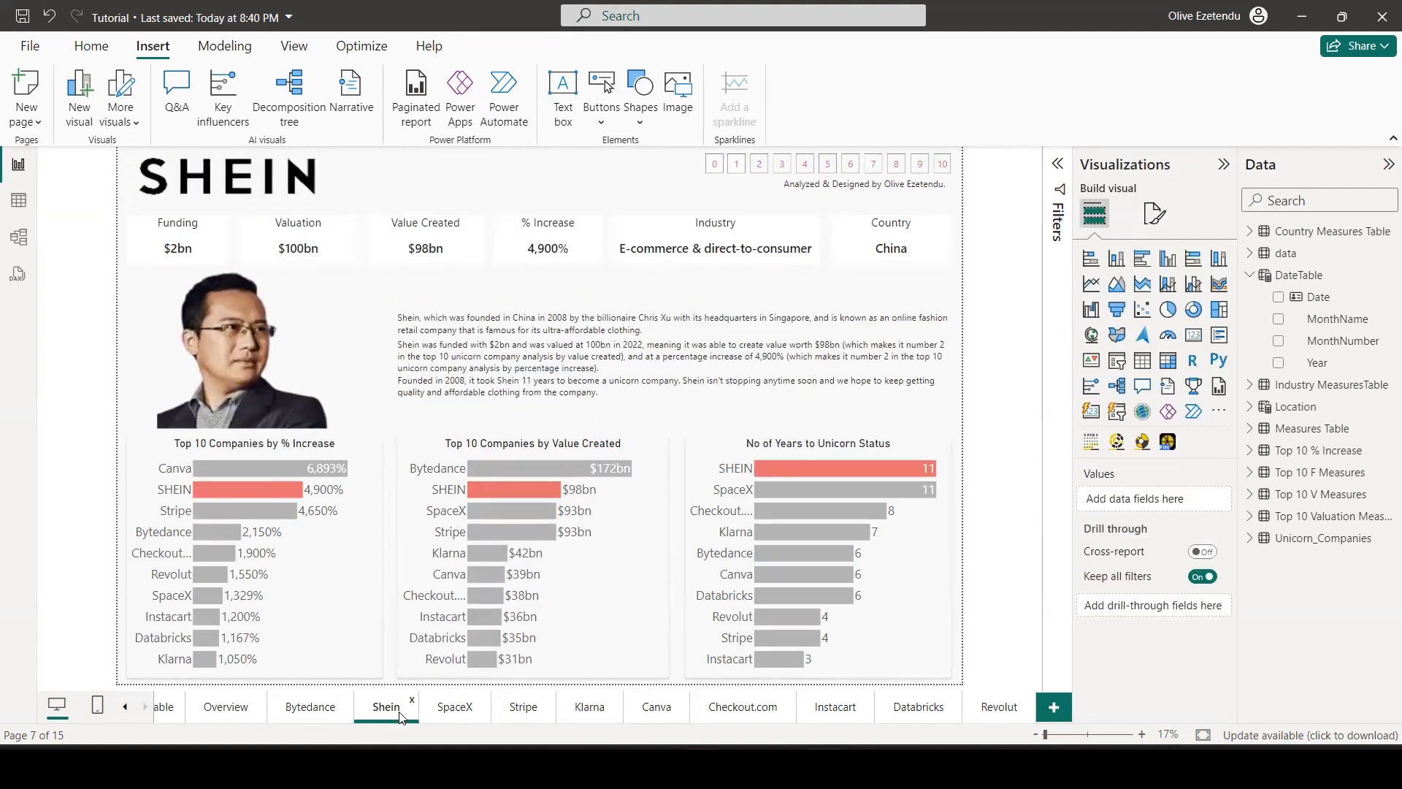
key("ctrl+v")
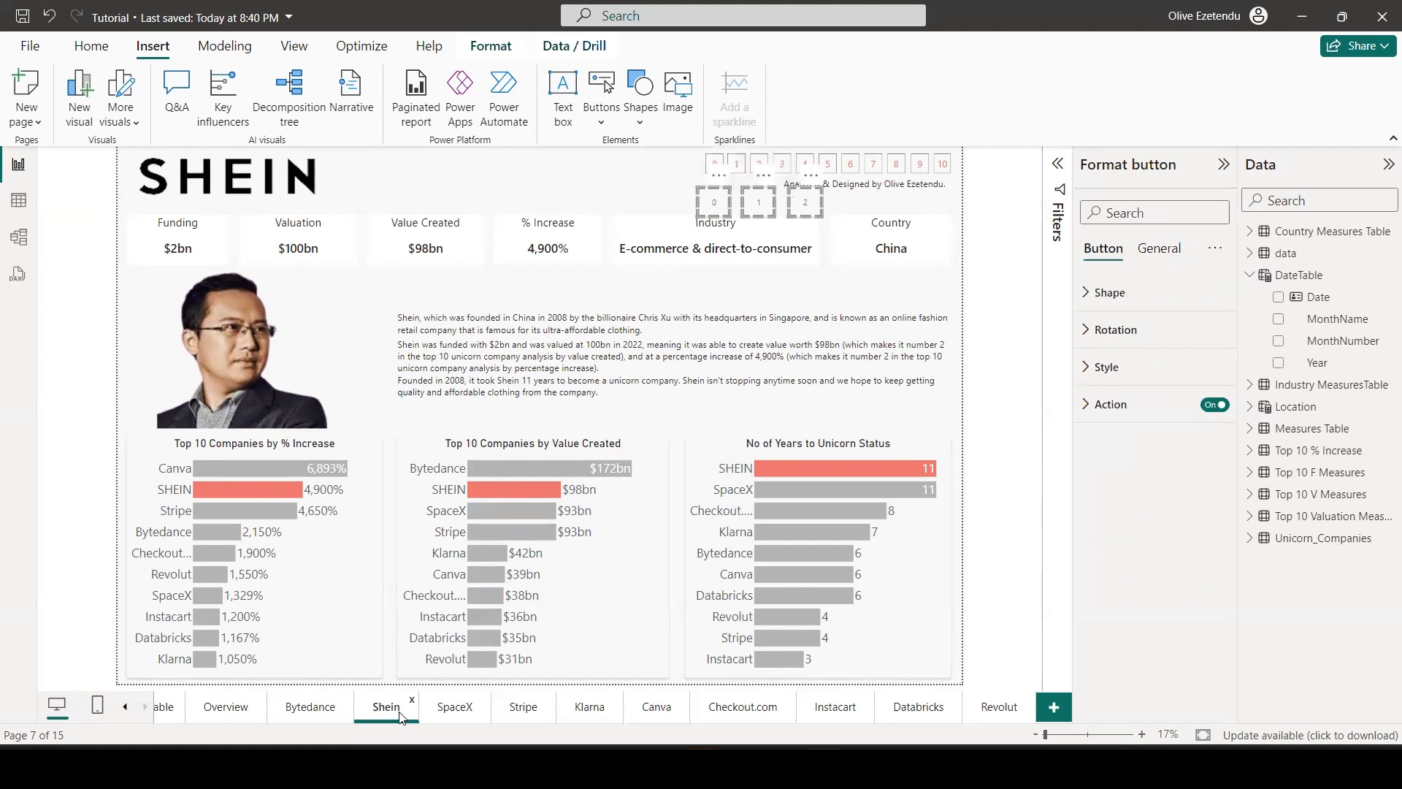
key("ctrl+v")
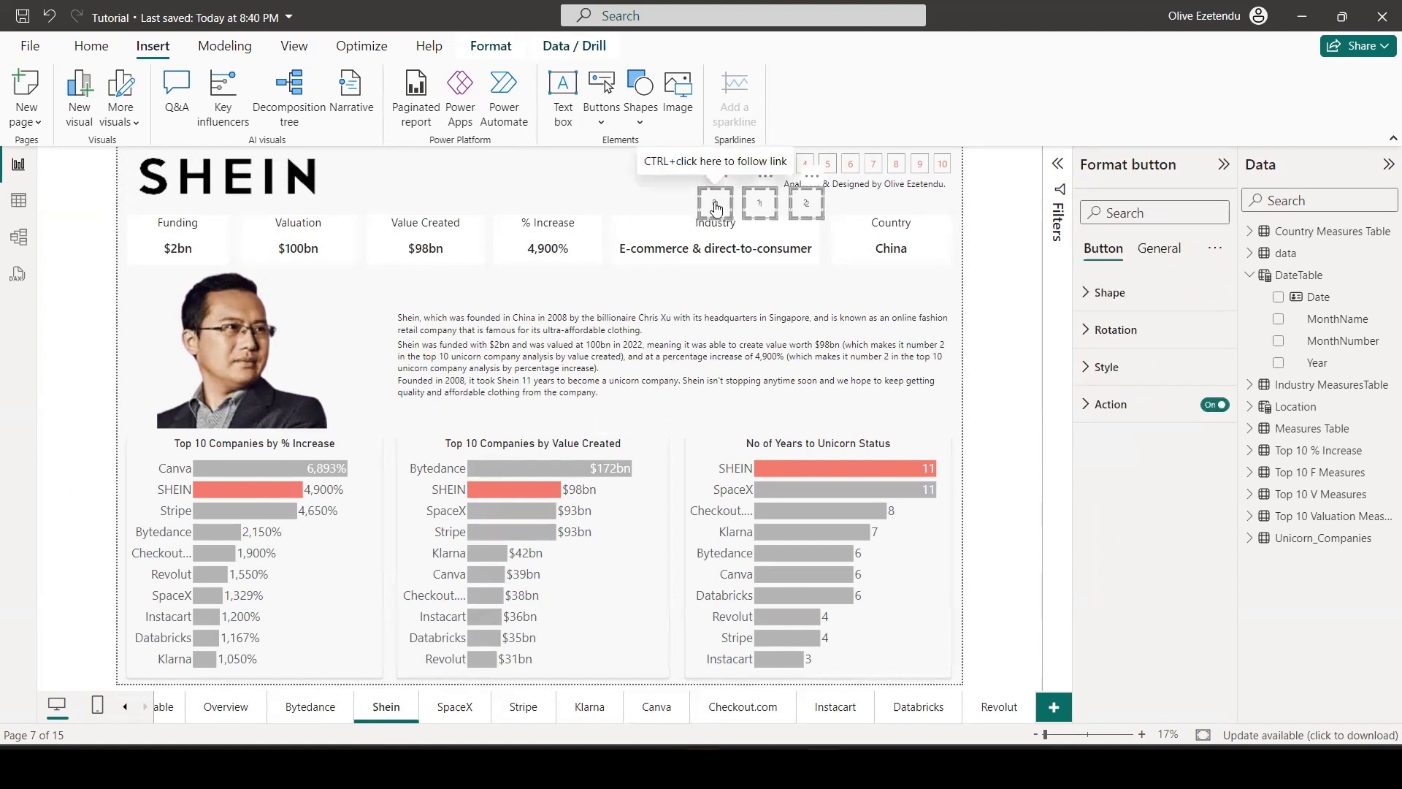
left_click_drag(713, 203, 549, 198)
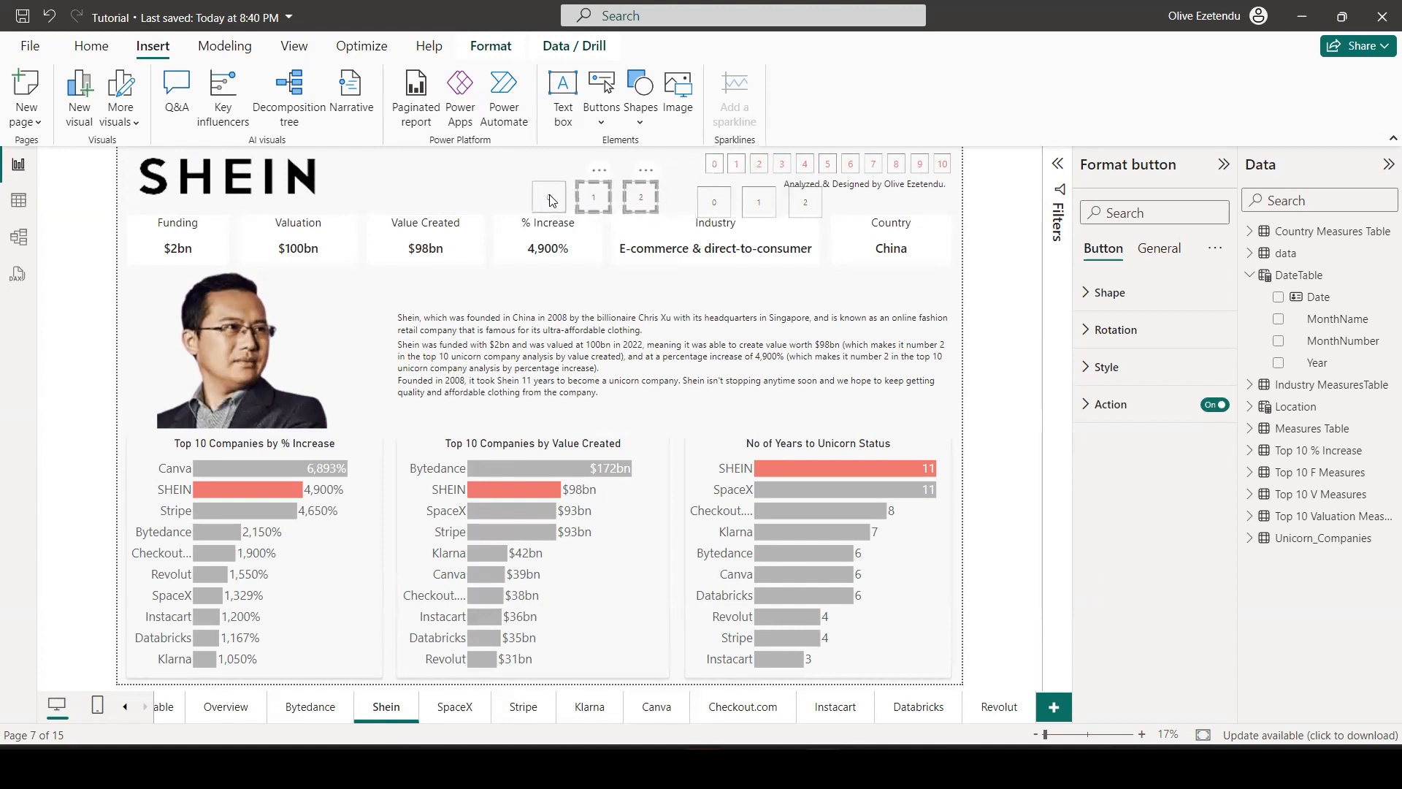
left_click(549, 198)
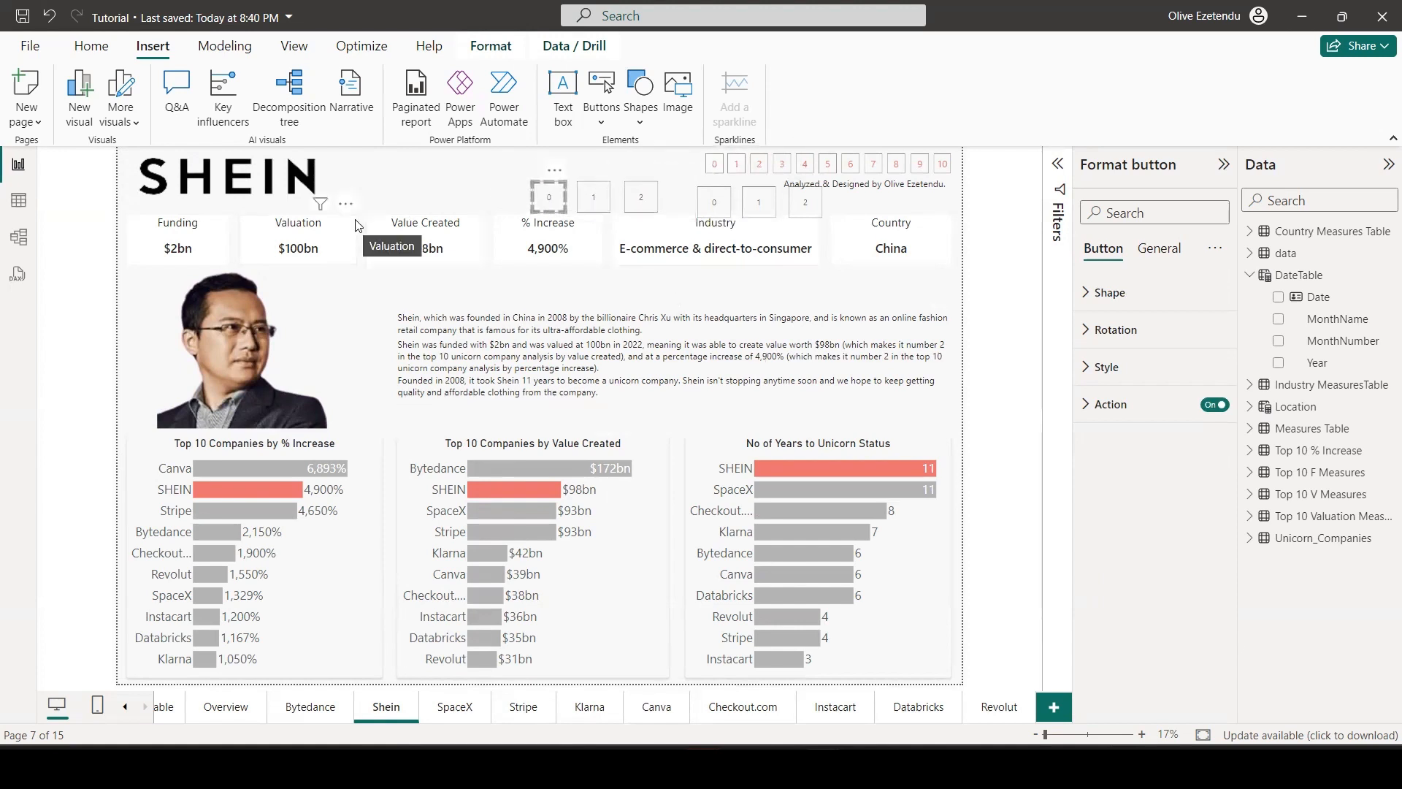
Set the page navigation destination of the 0 button below the number row on the Shein page to Overview.
left_click(716, 209)
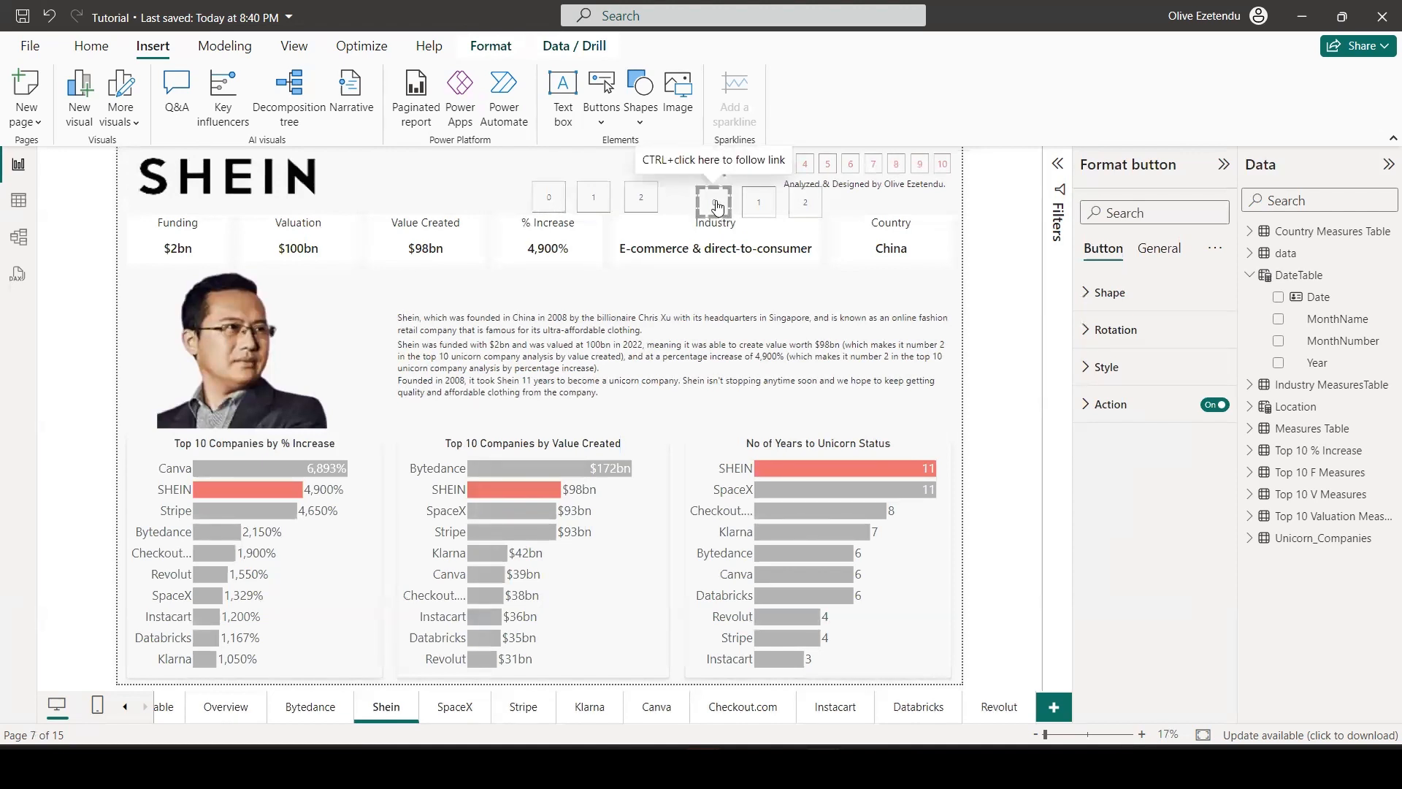
left_click(1090, 407)
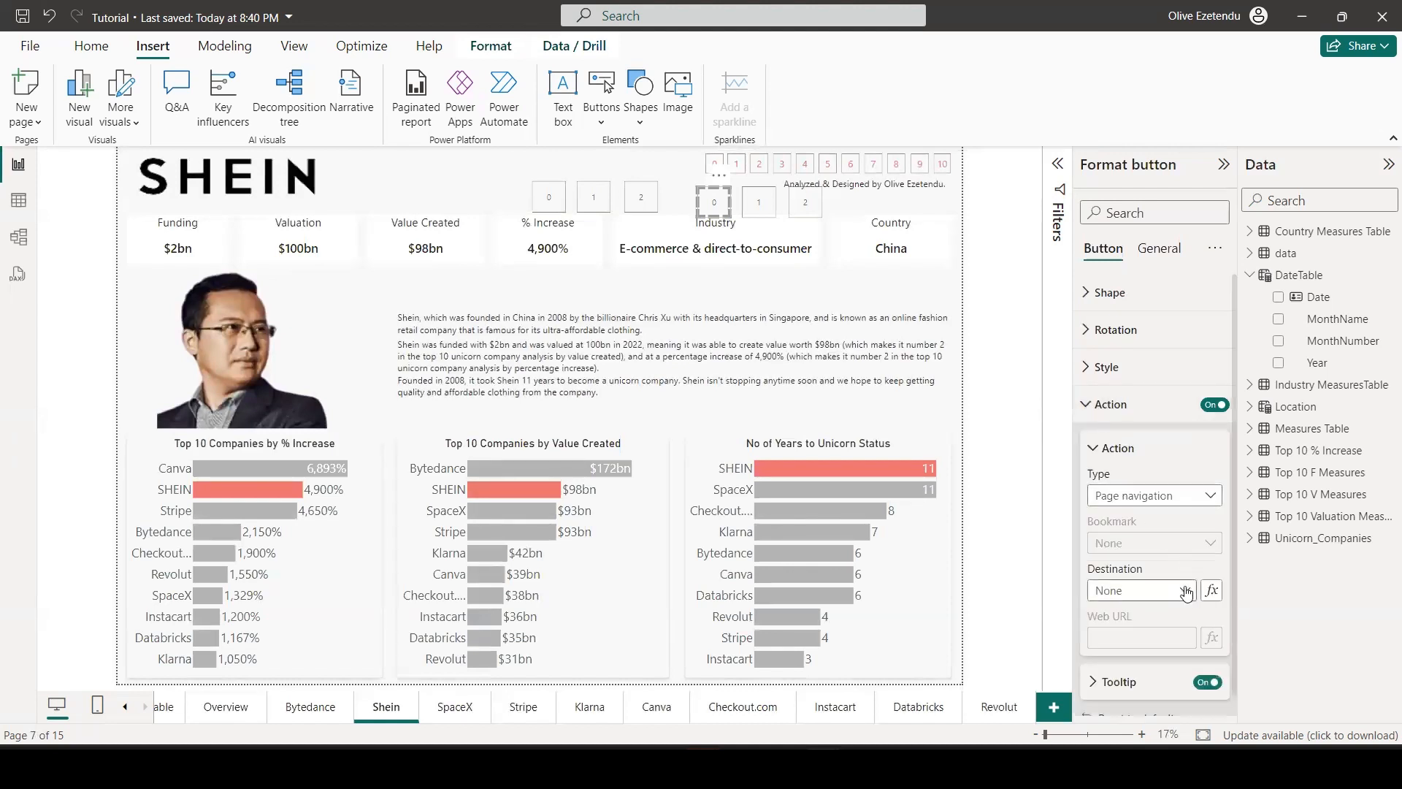
left_click(1132, 589)
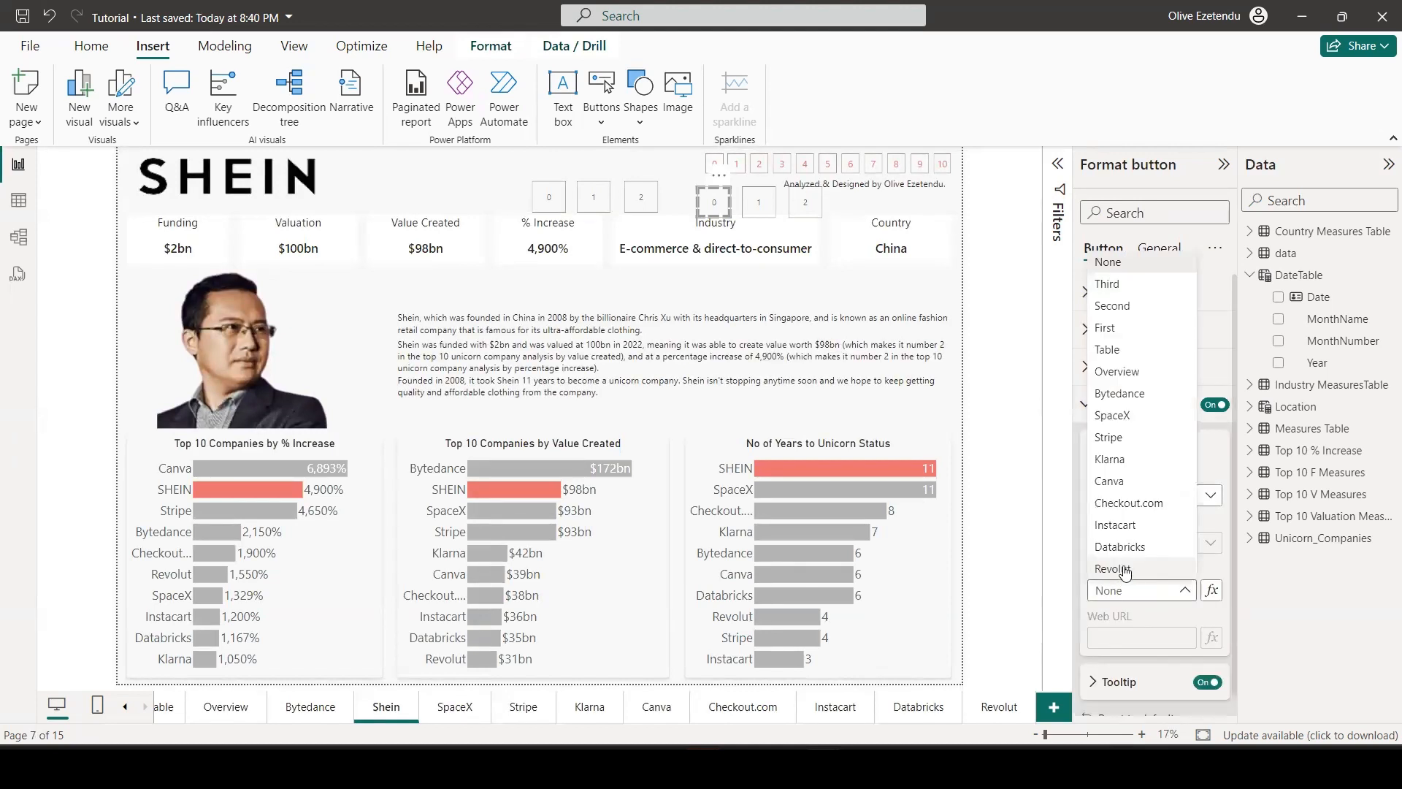
left_click(1128, 374)
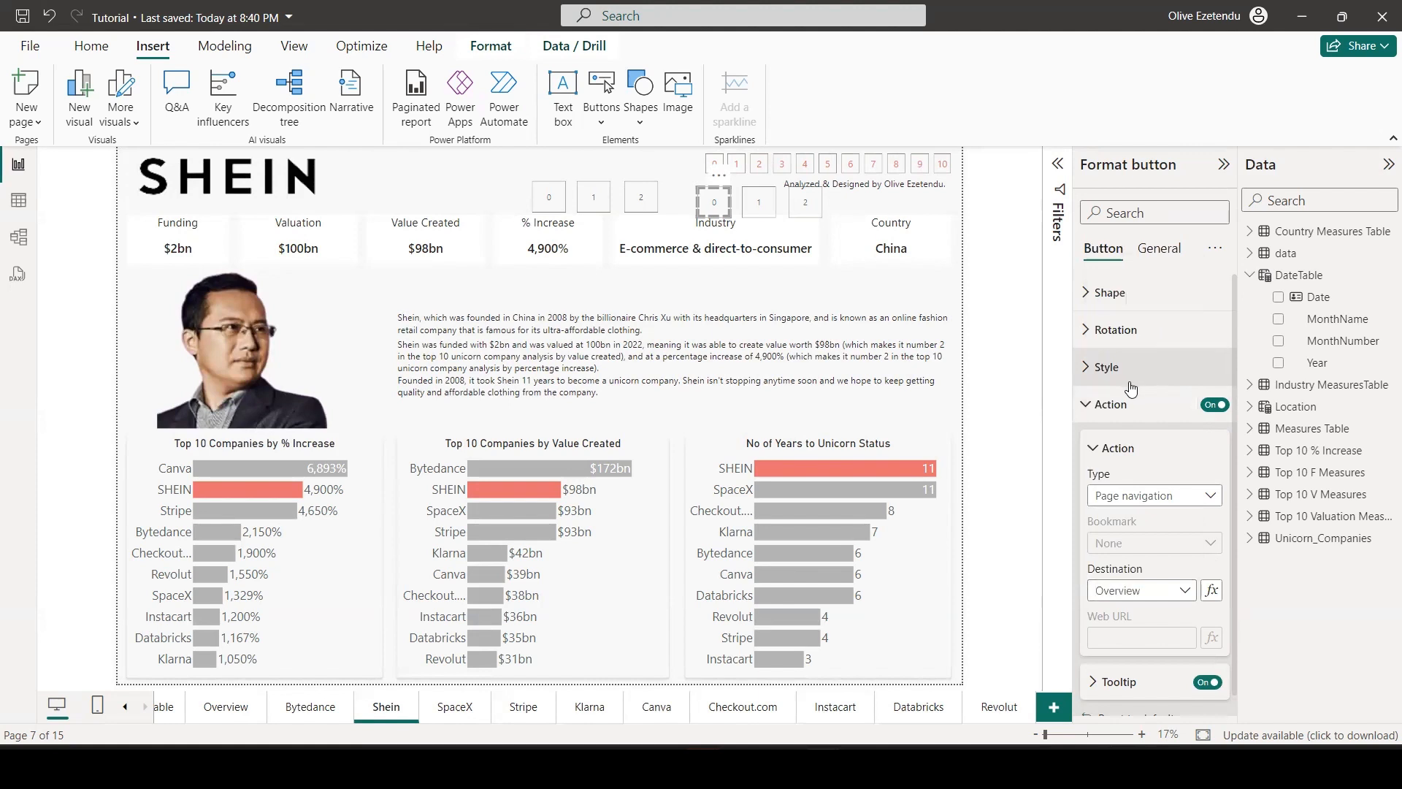
Check the page navigation destinations of the 1 and 2 buttons on the Shein page.
left_click(758, 209)
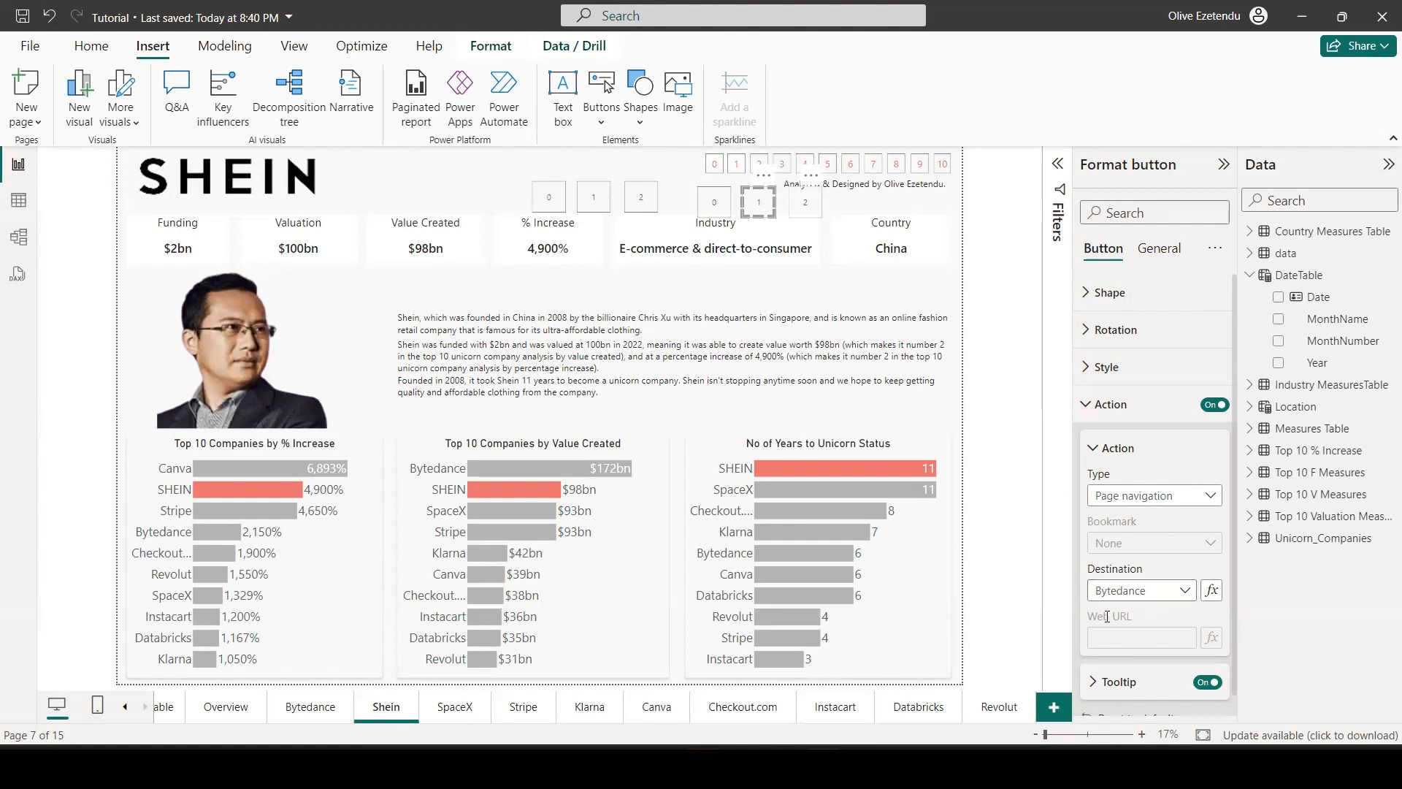
left_click(1186, 592)
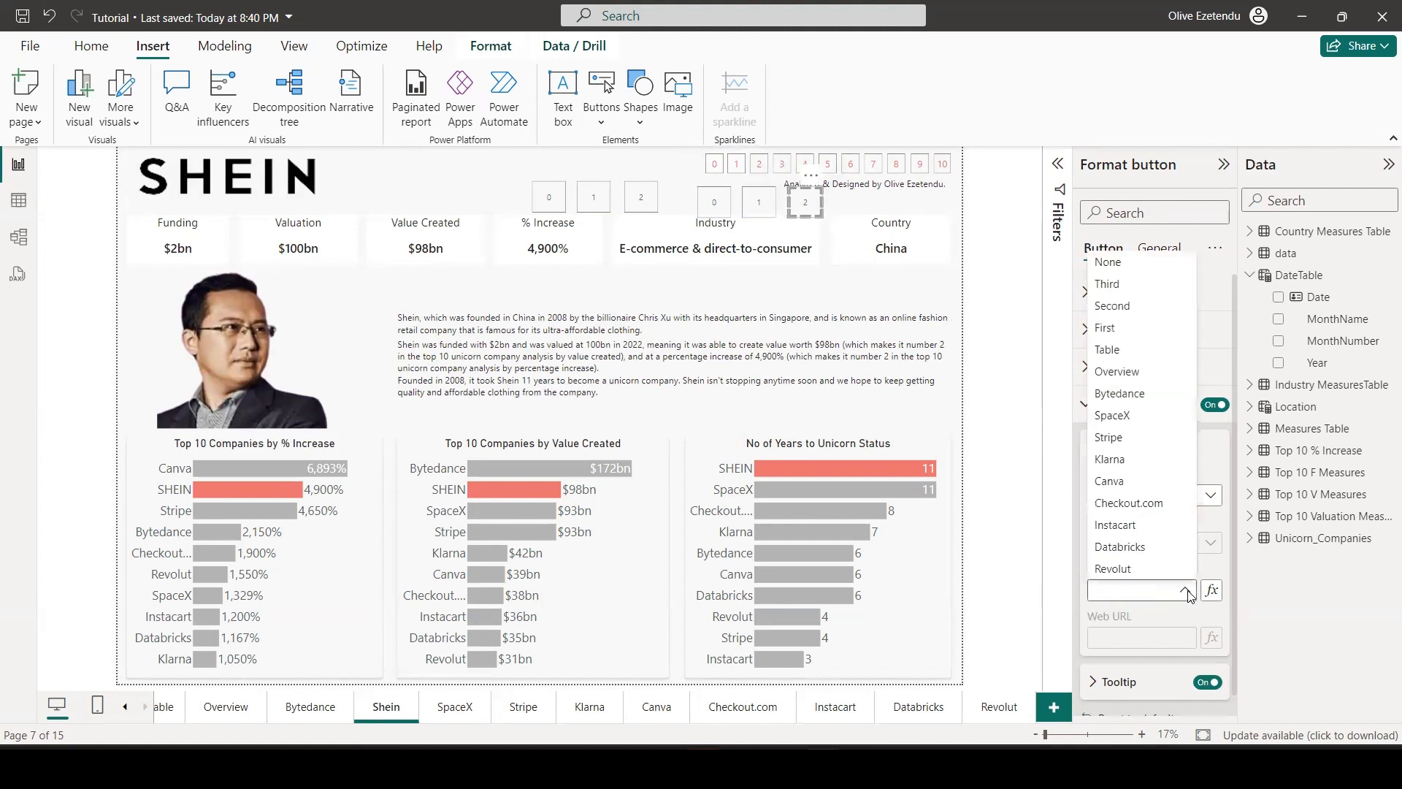
left_click(1017, 593)
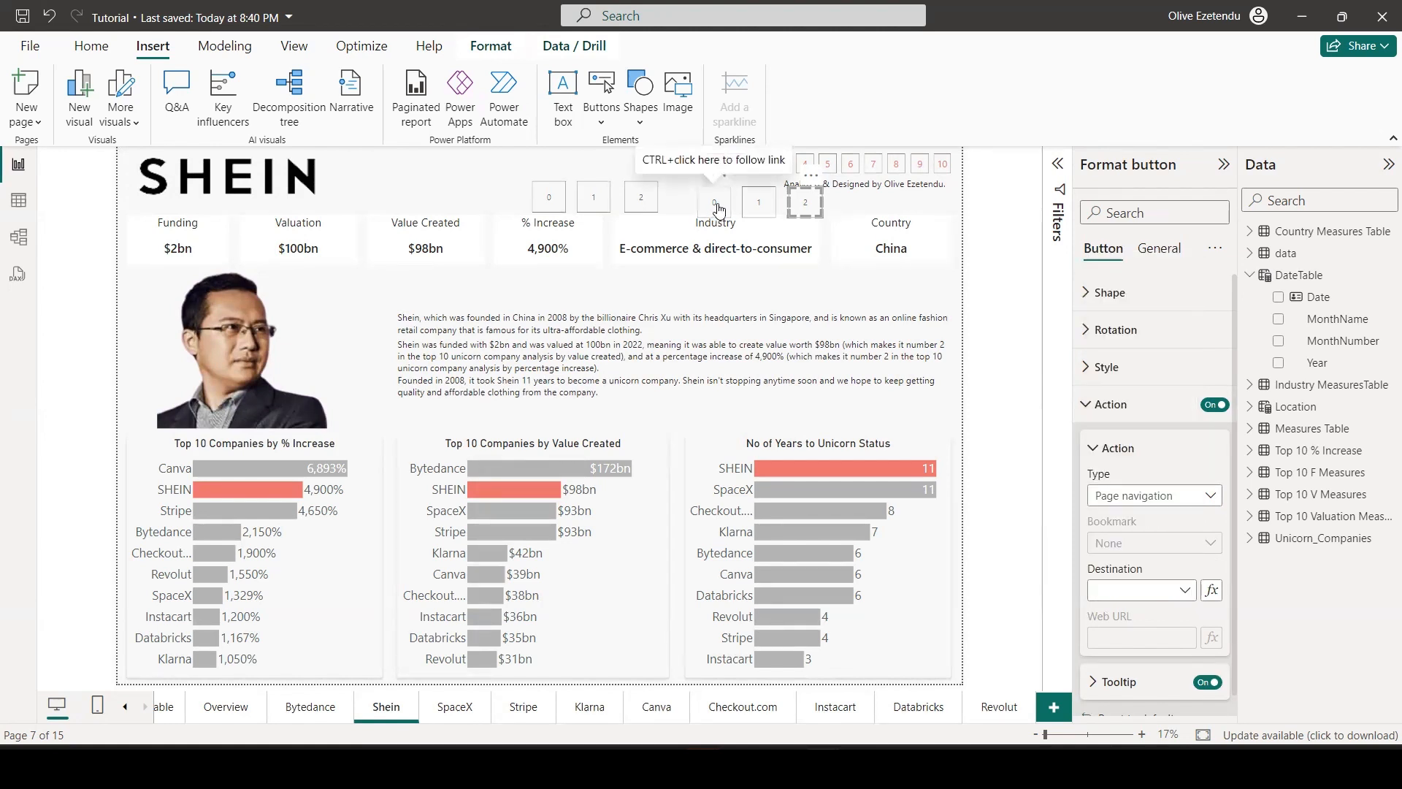
Turn on the fill of the 0 button on the Shein page and set its color to the red theme color.
left_click(719, 209)
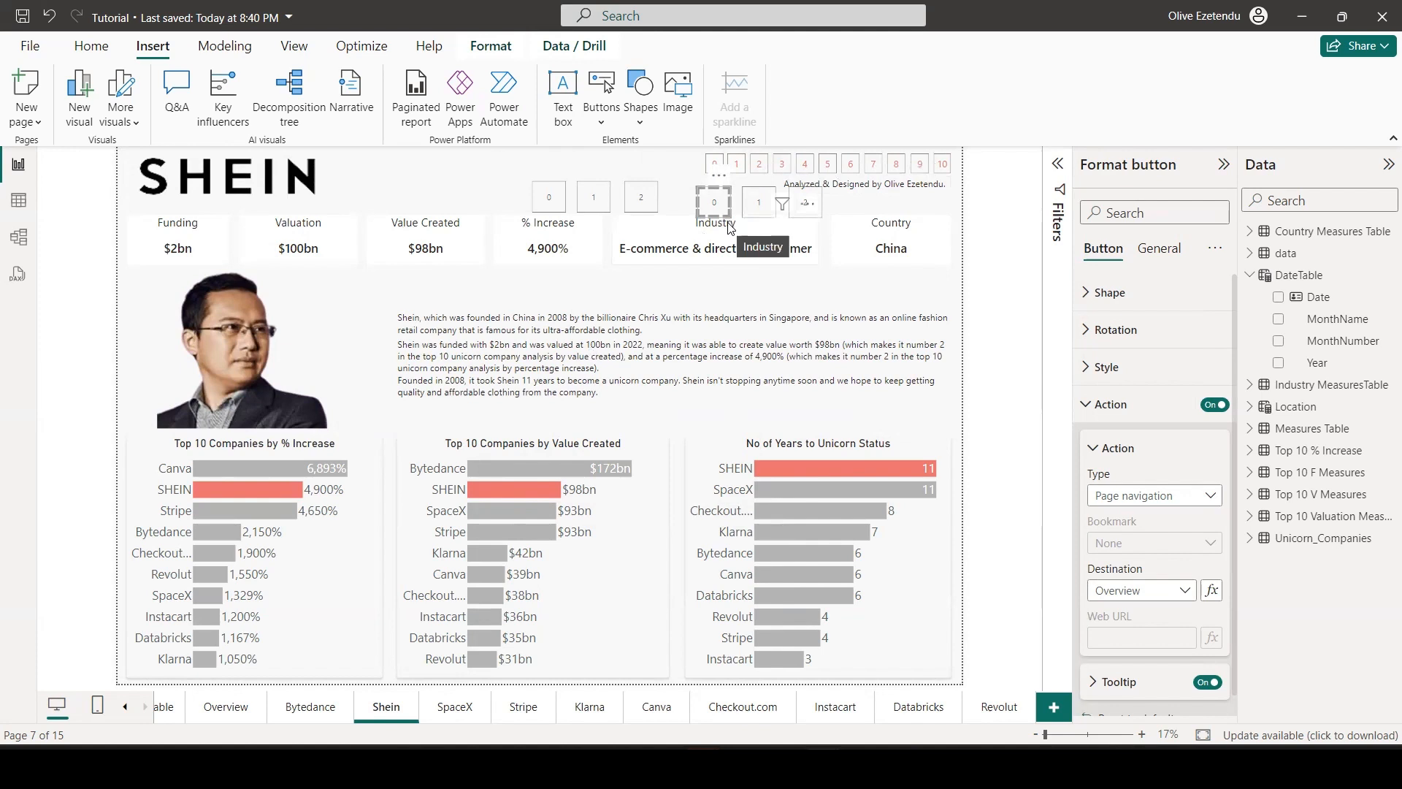
left_click(1091, 371)
scroll(1143, 423, "down", 3)
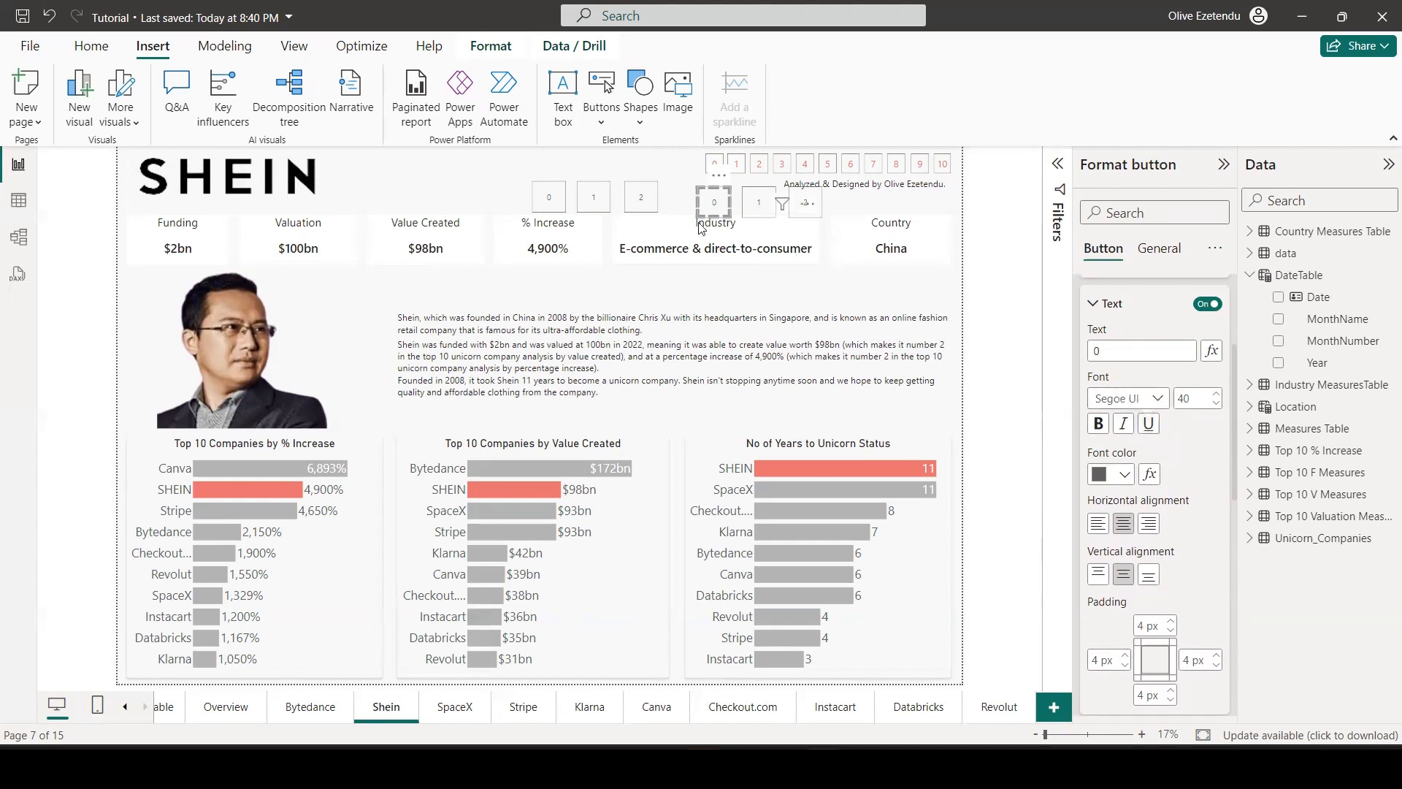
scroll(1163, 455, "down", 4)
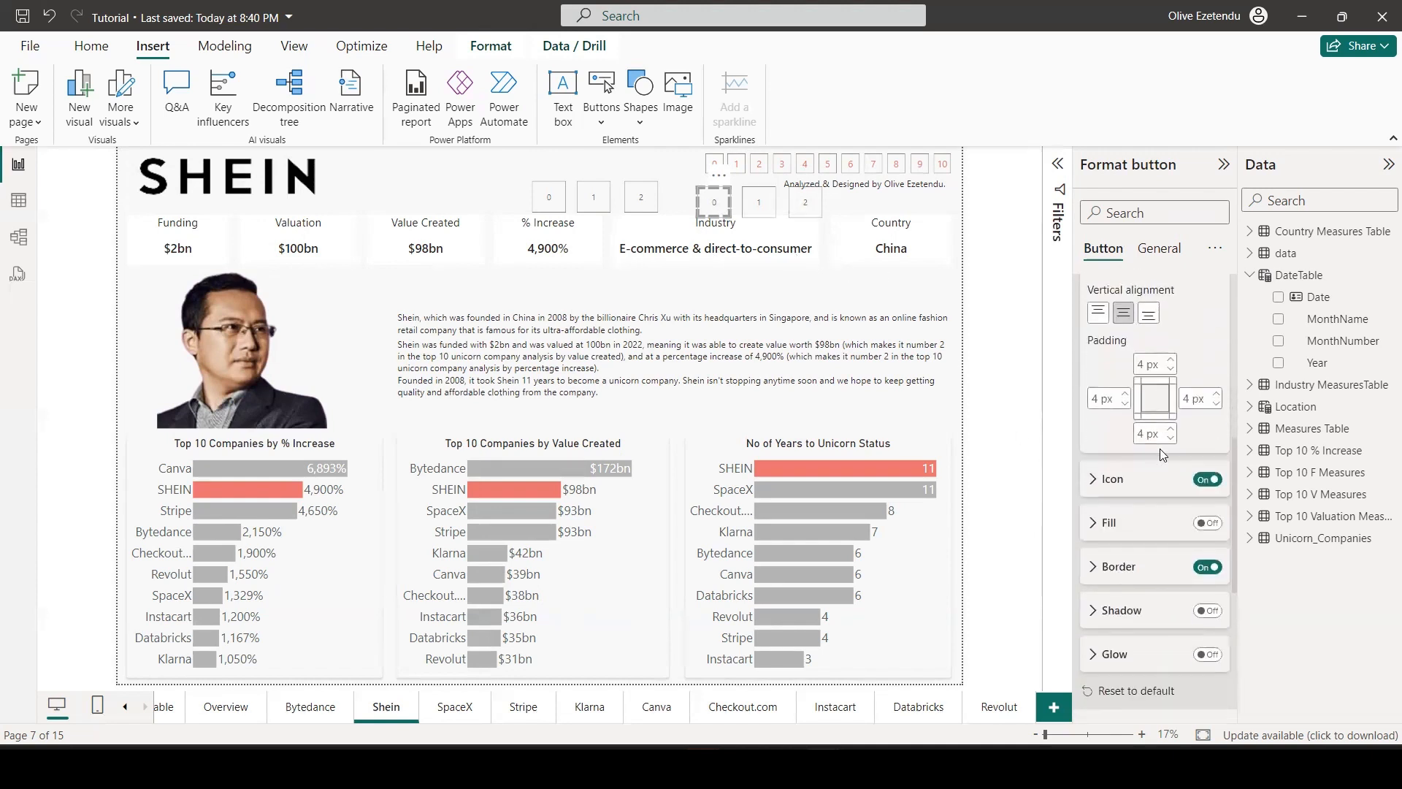
left_click(1102, 479)
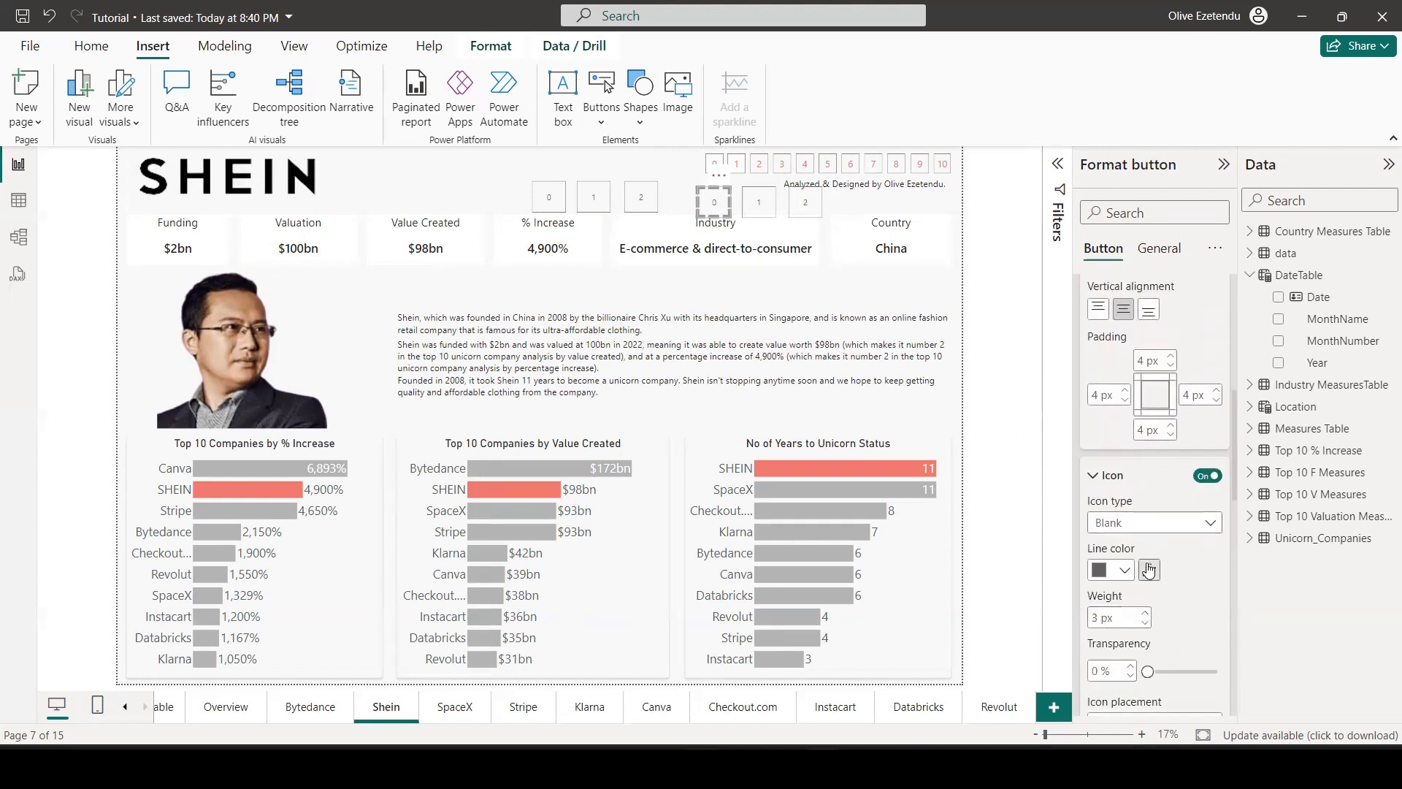
scroll(1150, 559, "down", 2)
scroll(1142, 523, "down", 6)
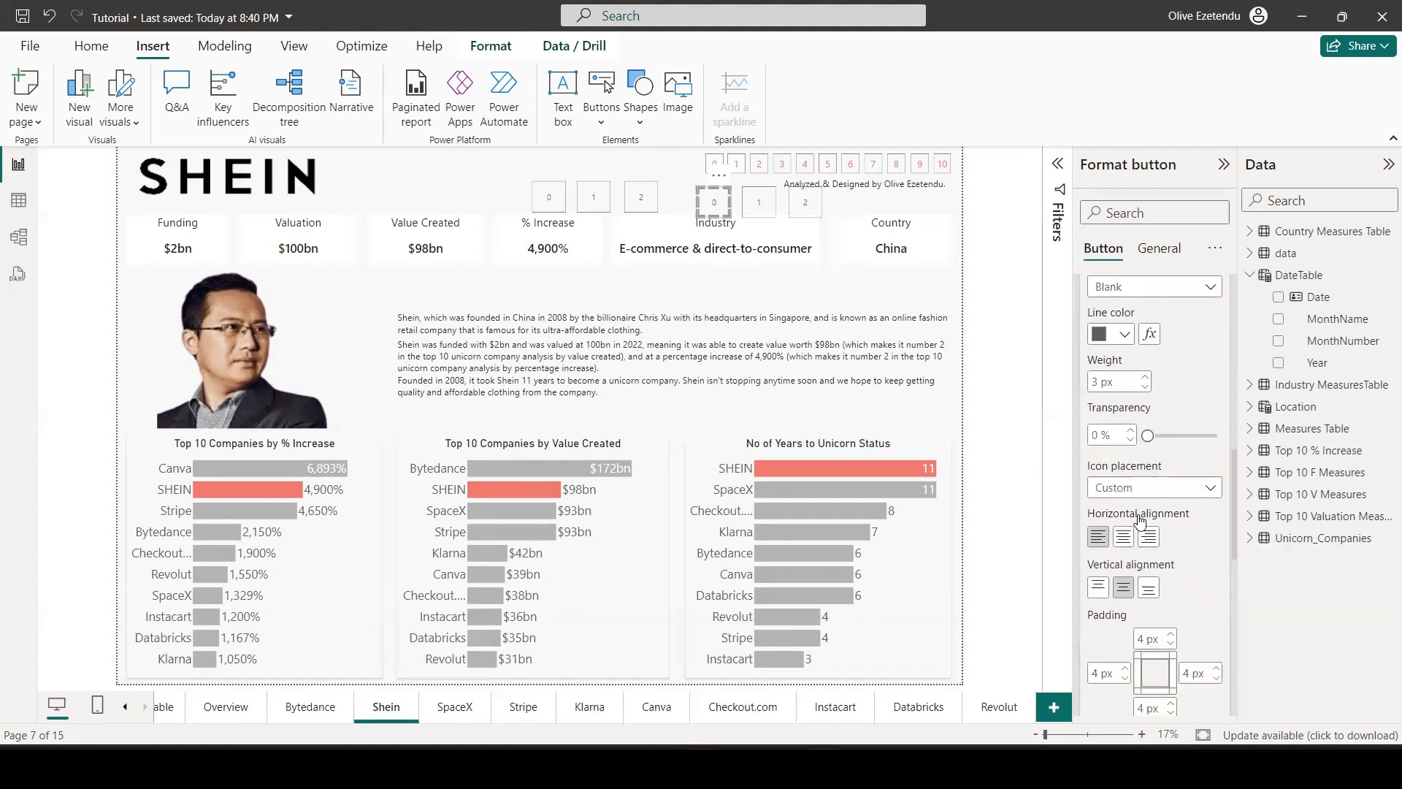
left_click(1094, 441)
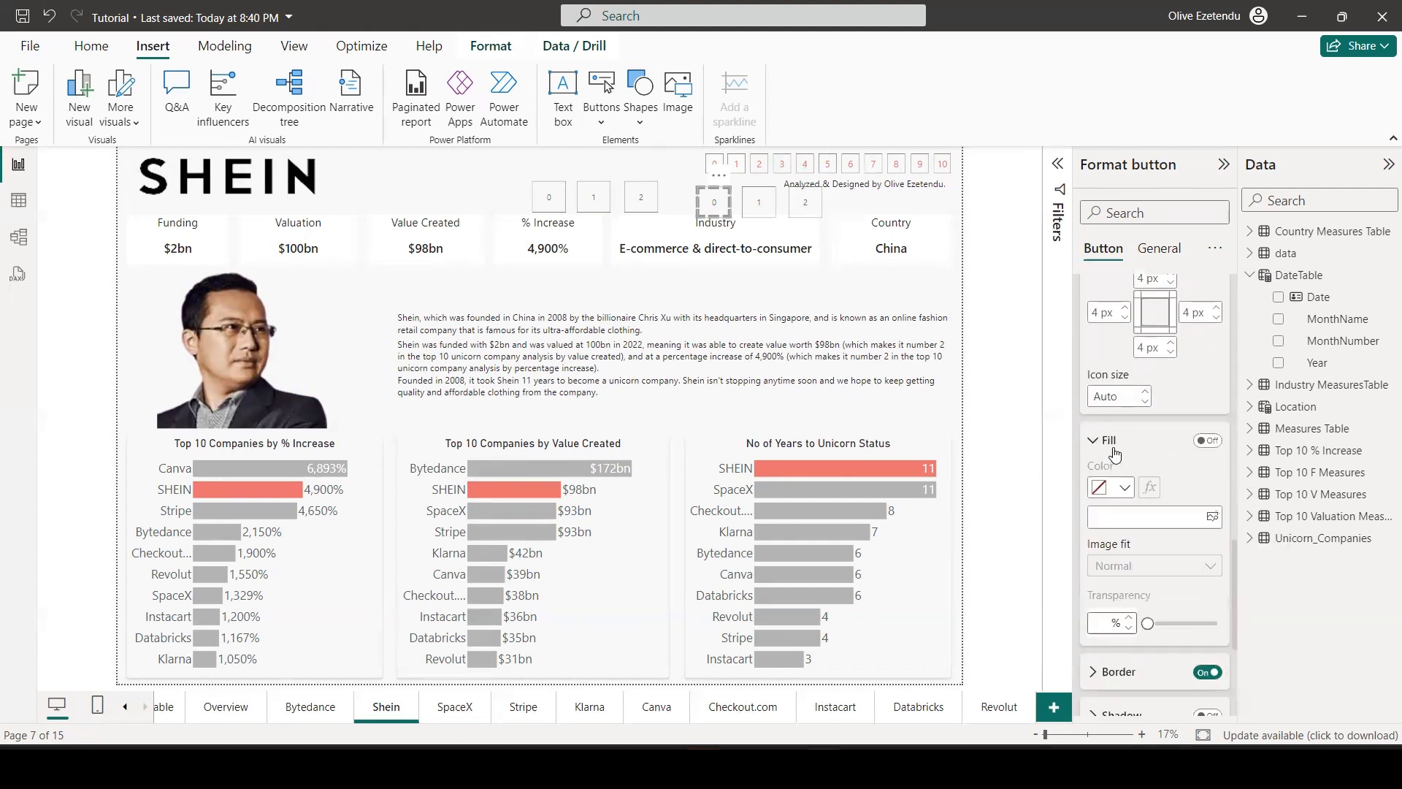
left_click(1207, 440)
left_click(1125, 488)
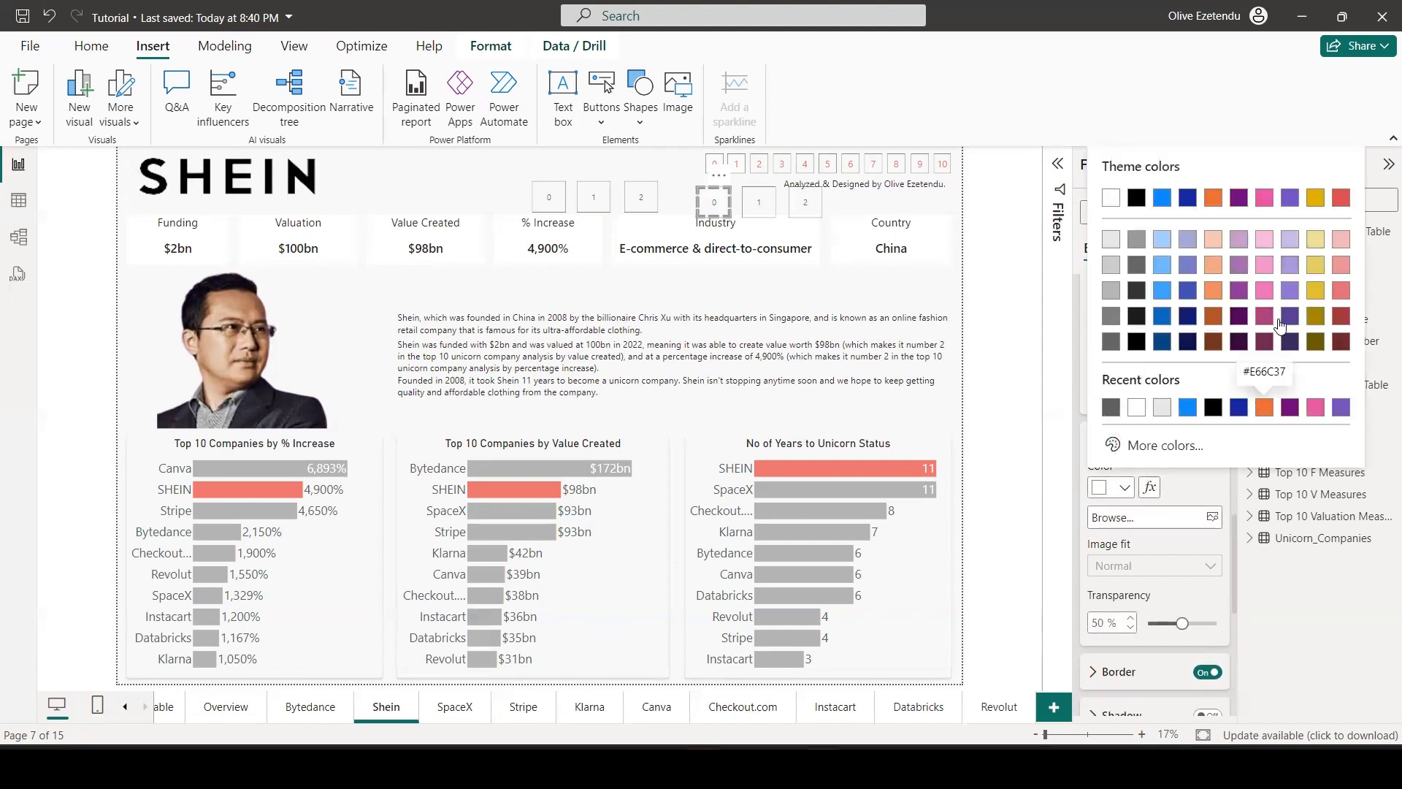
left_click(1341, 203)
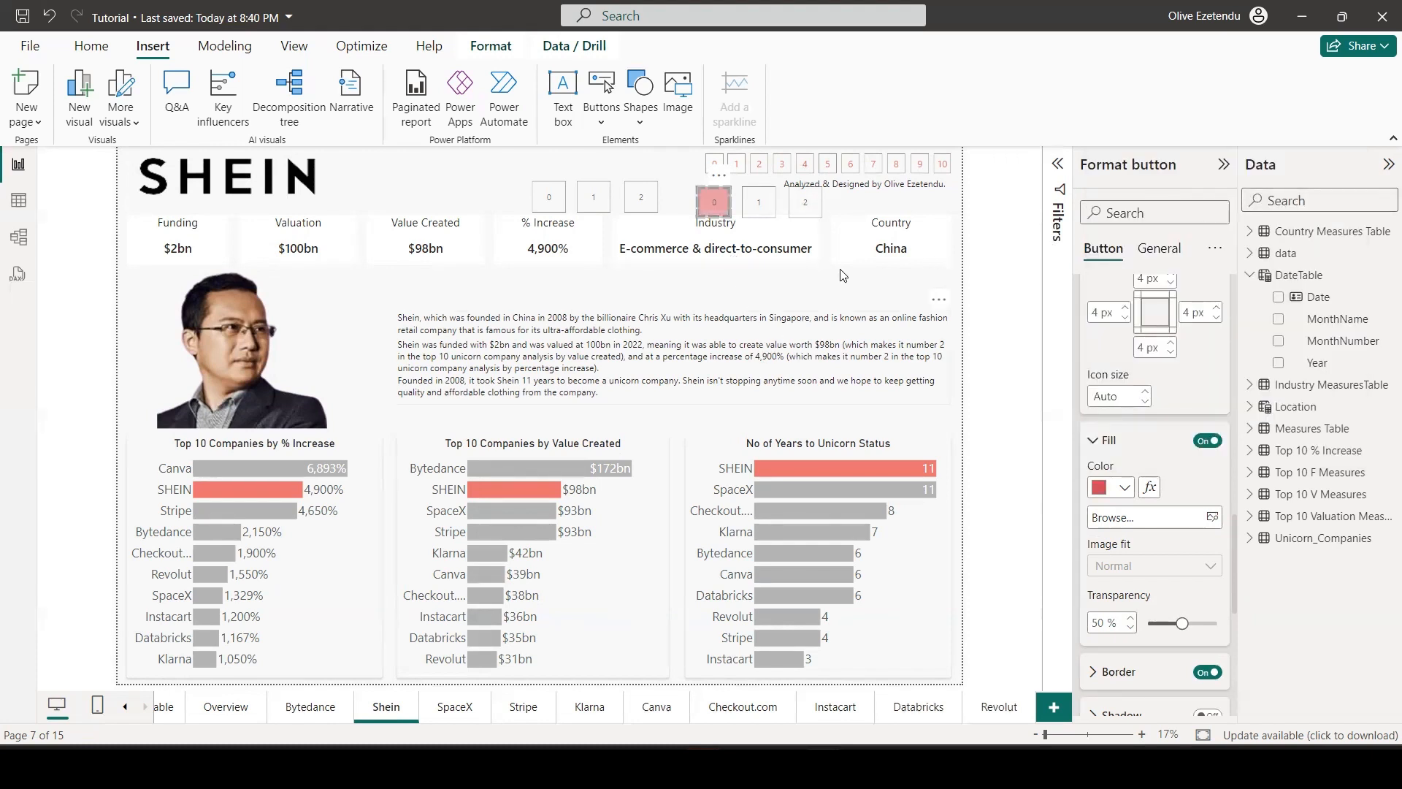
Set the fill transparency of the red 0 button to 20%.
left_click_drag(1181, 622, 1161, 625)
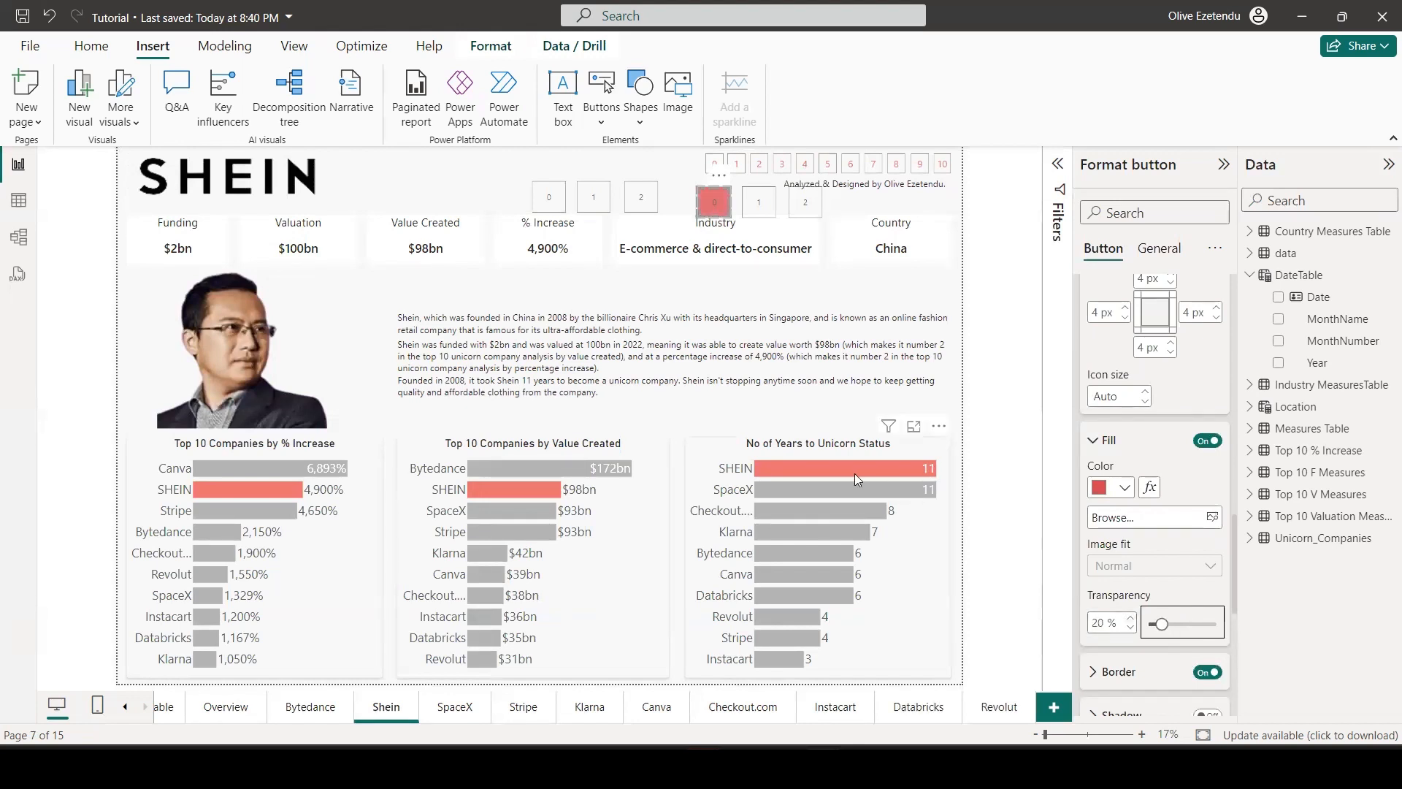
left_click(1009, 433)
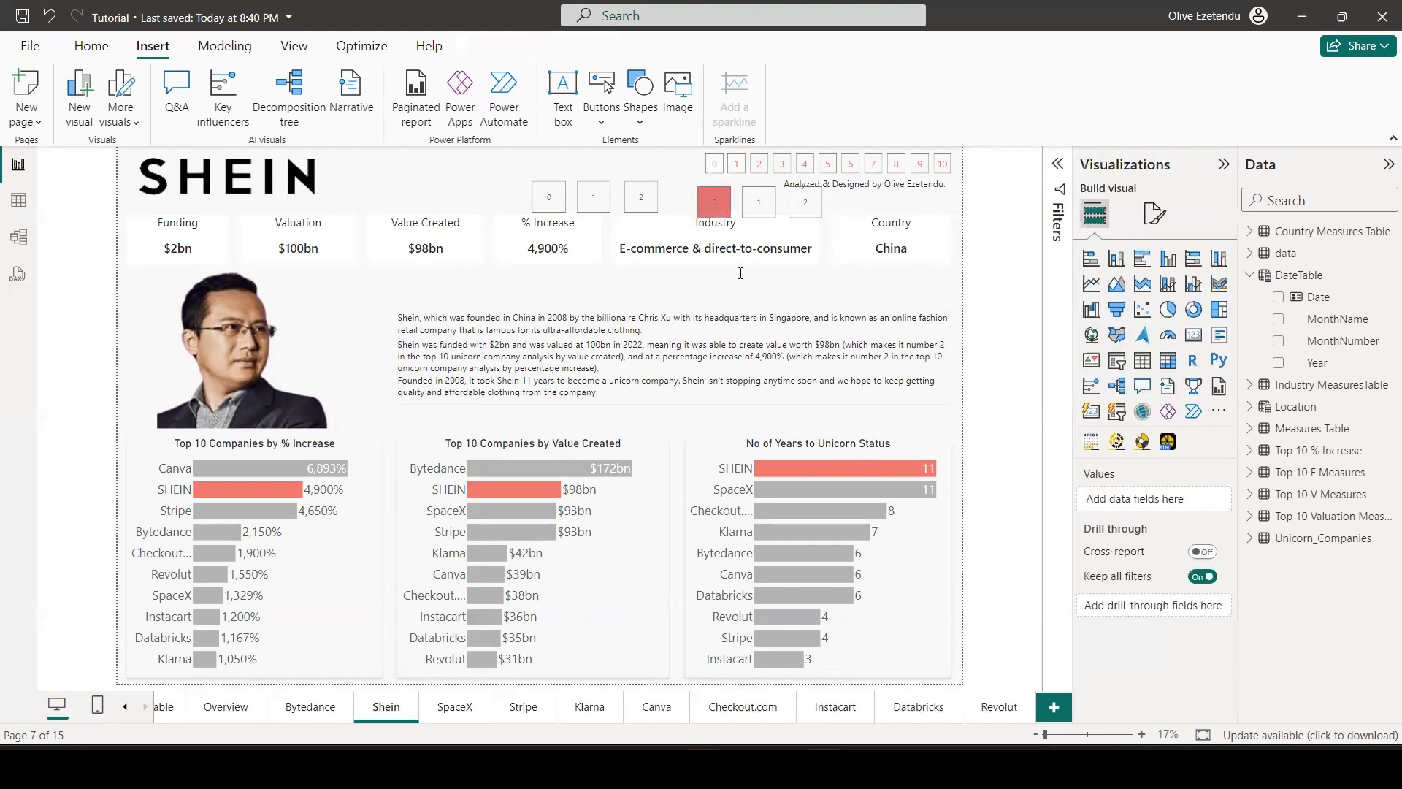
left_click(718, 213)
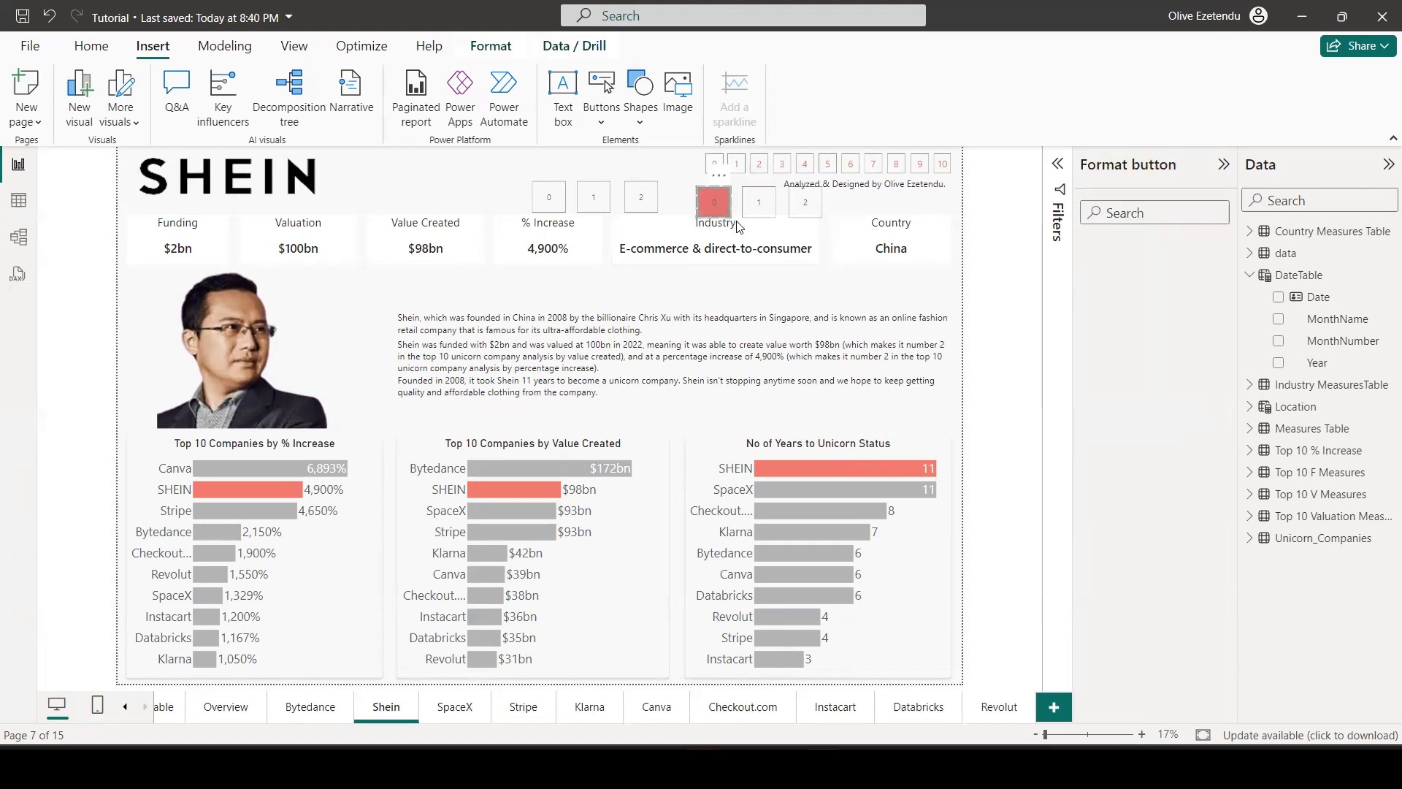
Set the font color of the red-filled 0 button on the Shein page to white.
left_click(1091, 369)
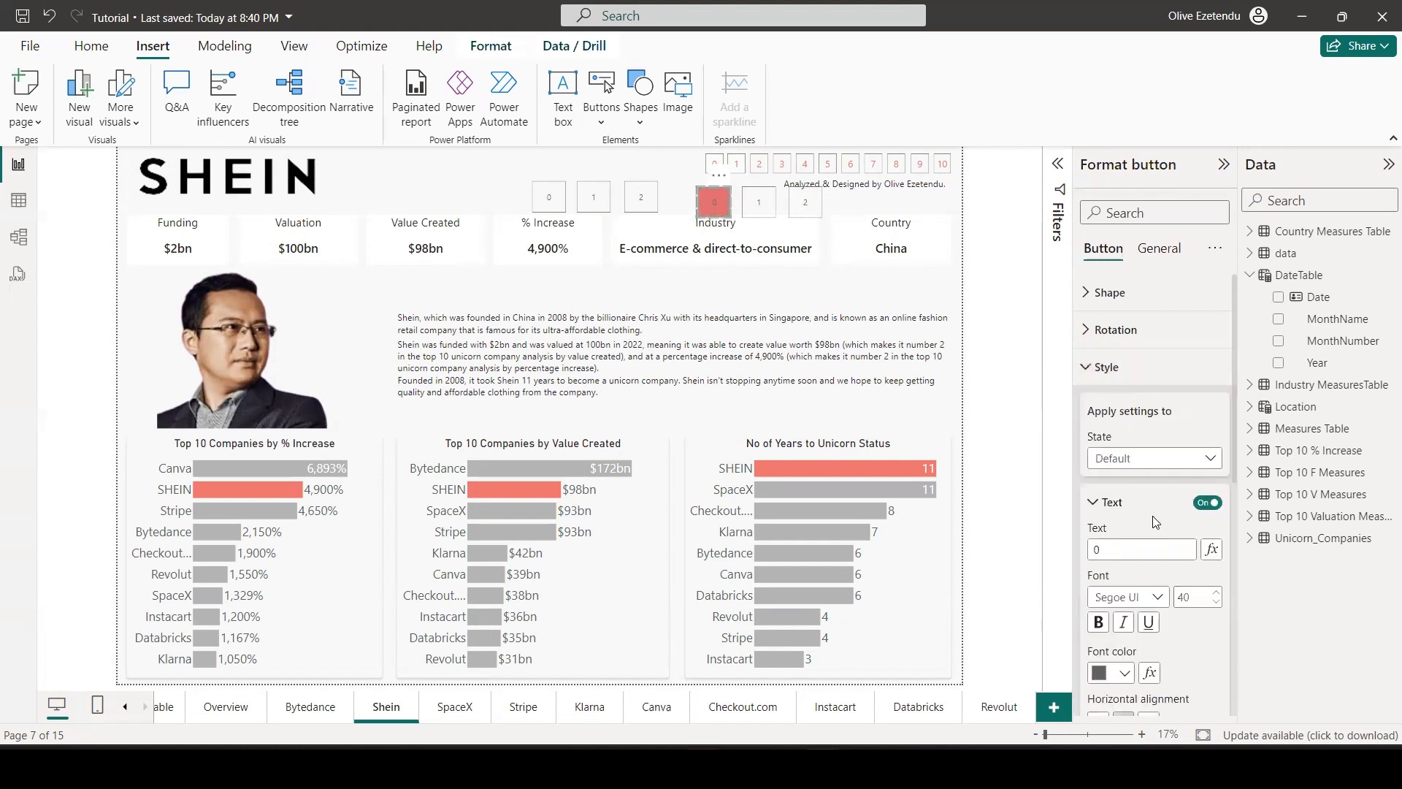
scroll(1160, 501, "down", 3)
left_click(1125, 475)
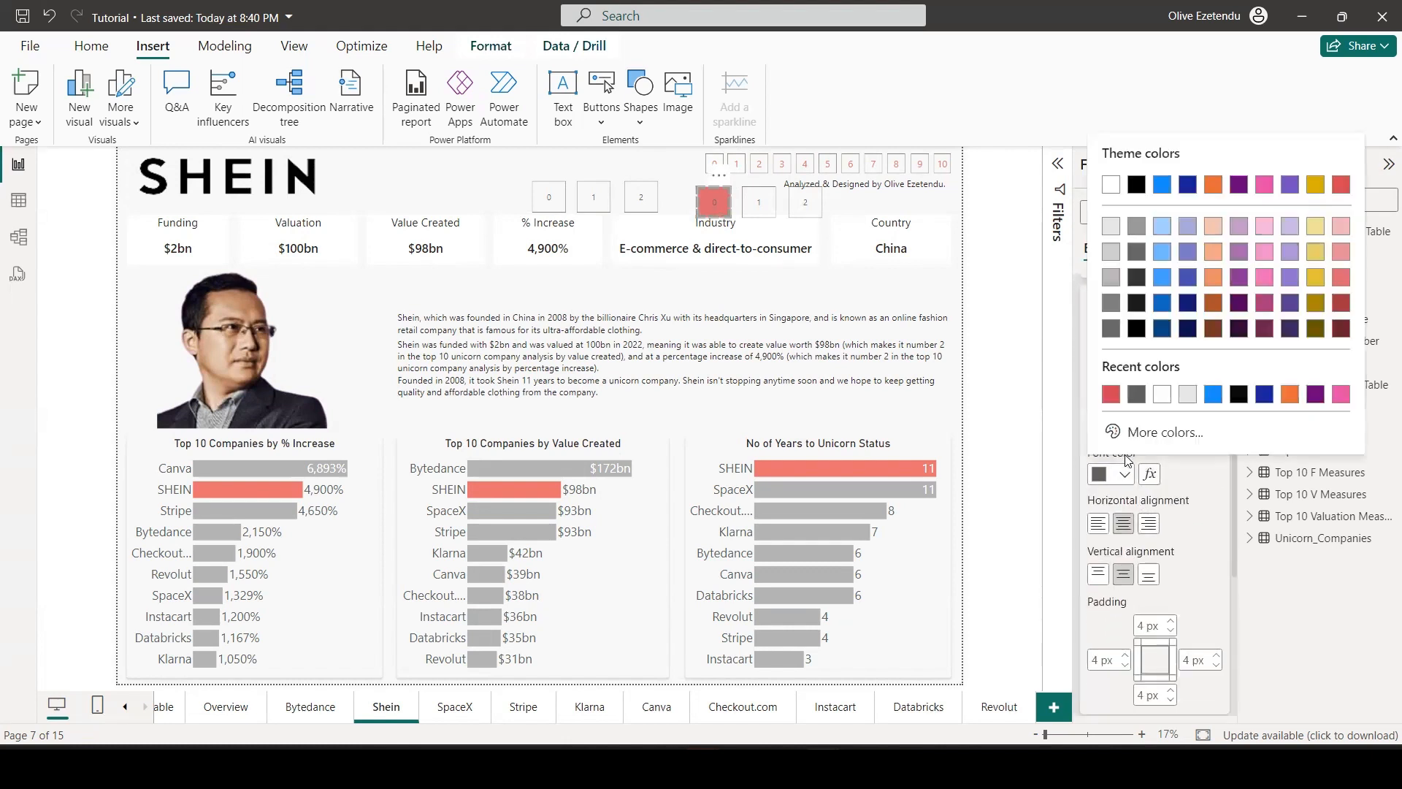
left_click(1163, 395)
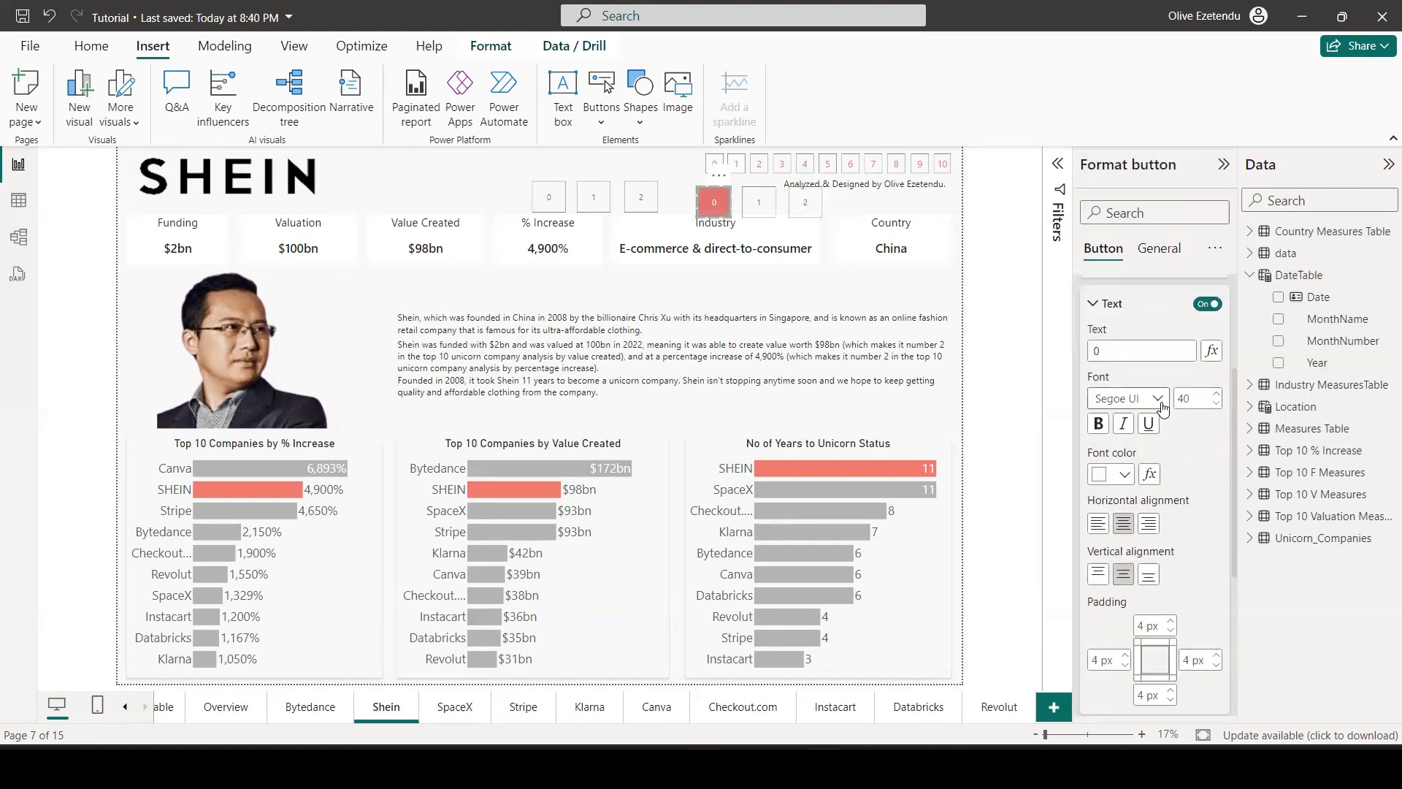
Set the font color of the 1 button beside the red 0 button to white and turn on its fill in red.
left_click(759, 212)
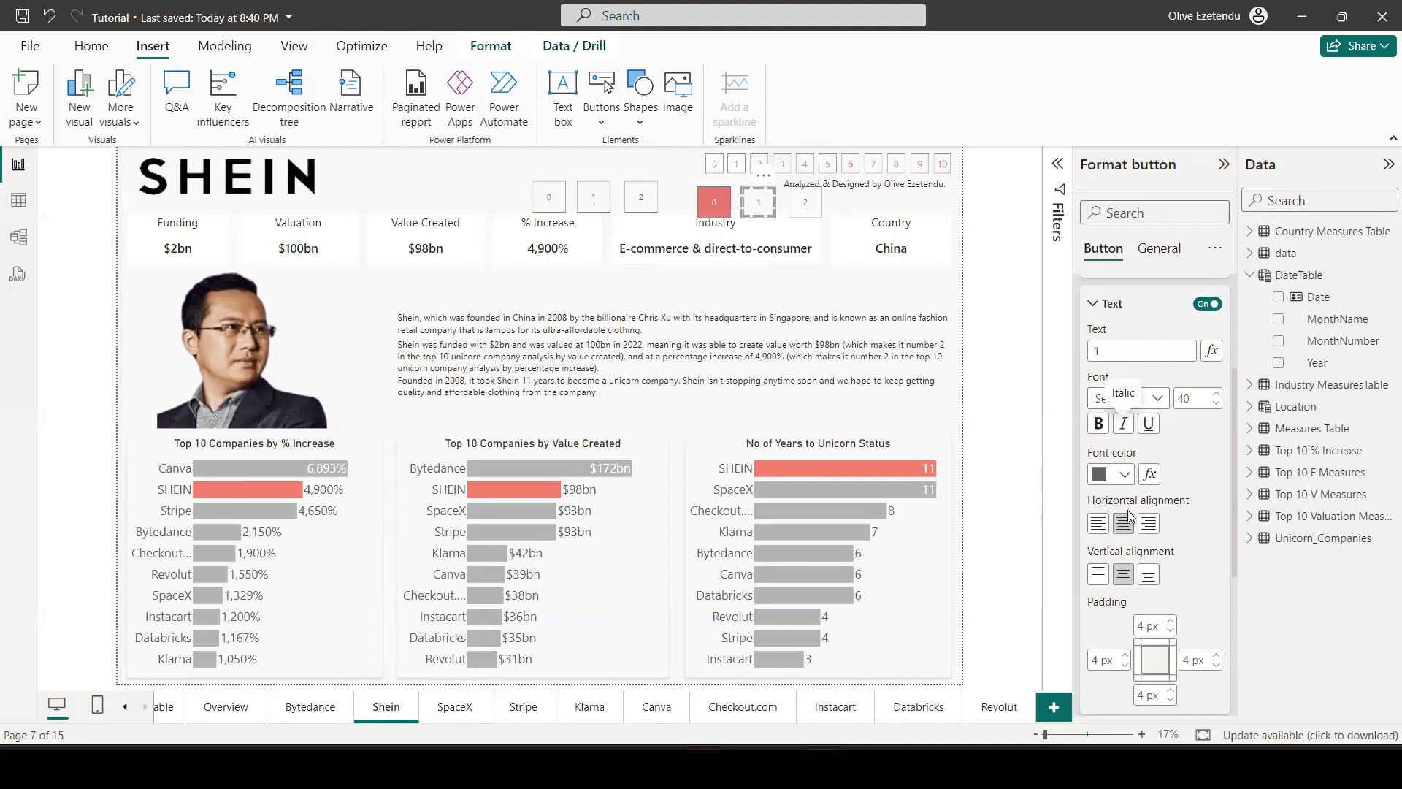
left_click(1125, 475)
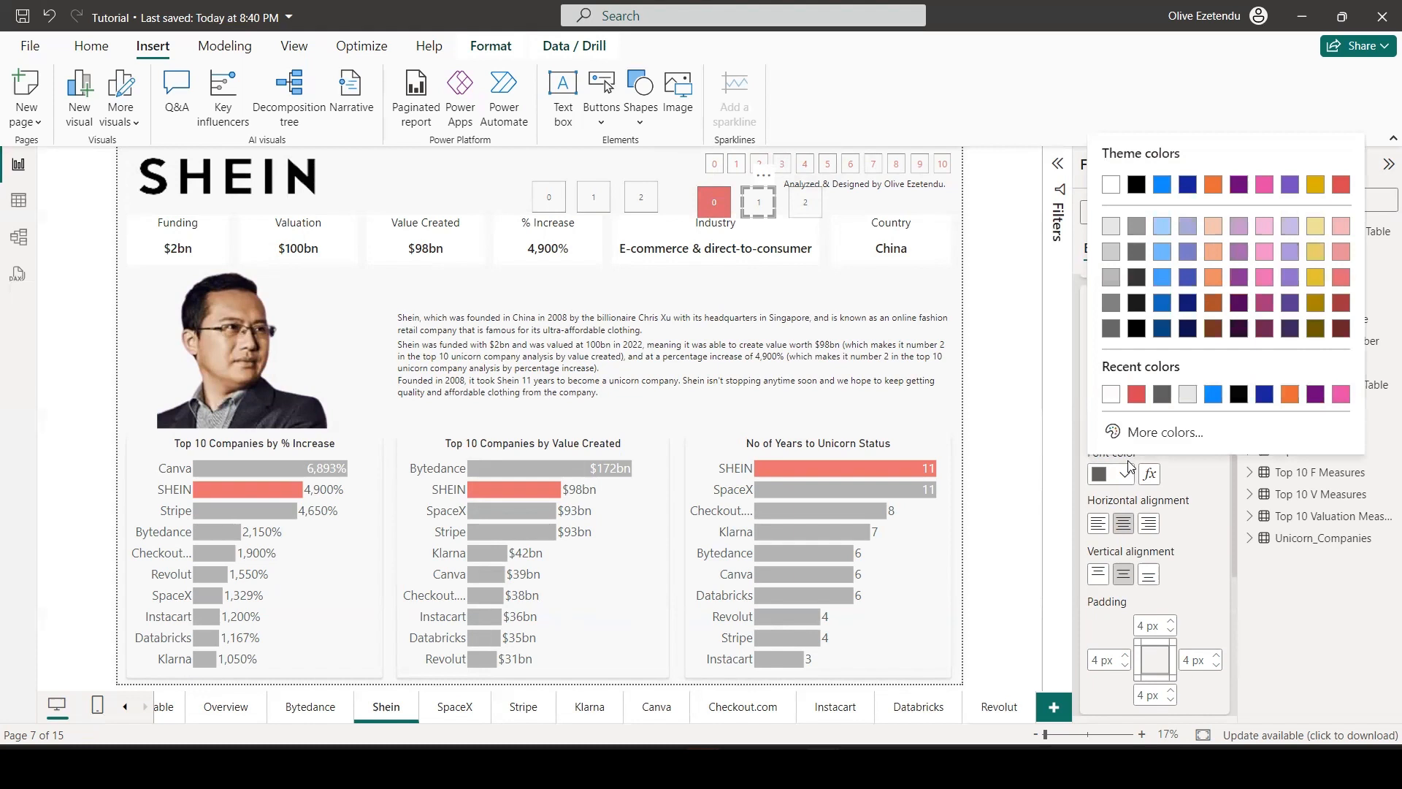
left_click(1111, 394)
scroll(1153, 499, "down", 1)
scroll(1154, 499, "down", 4)
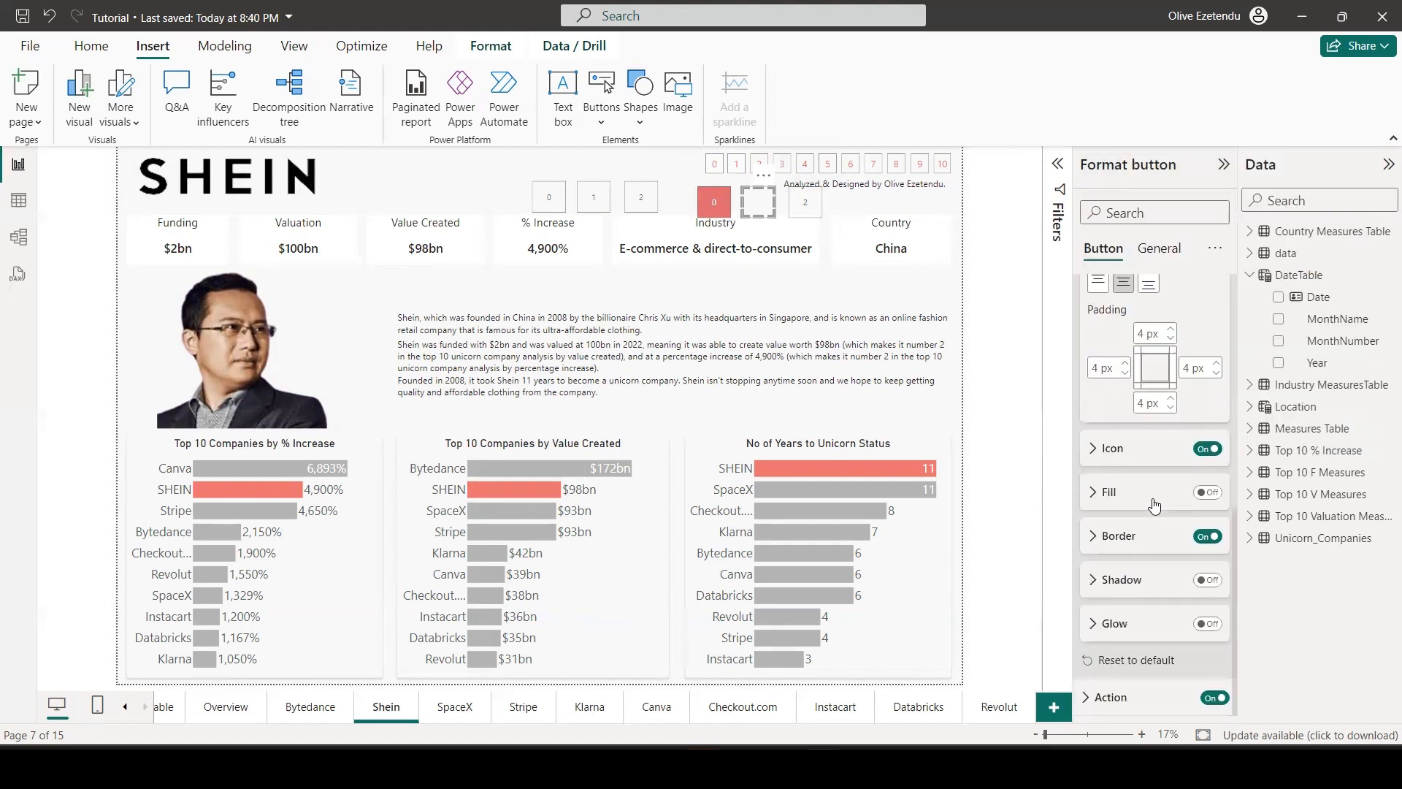
left_click(1098, 495)
left_click(1207, 492)
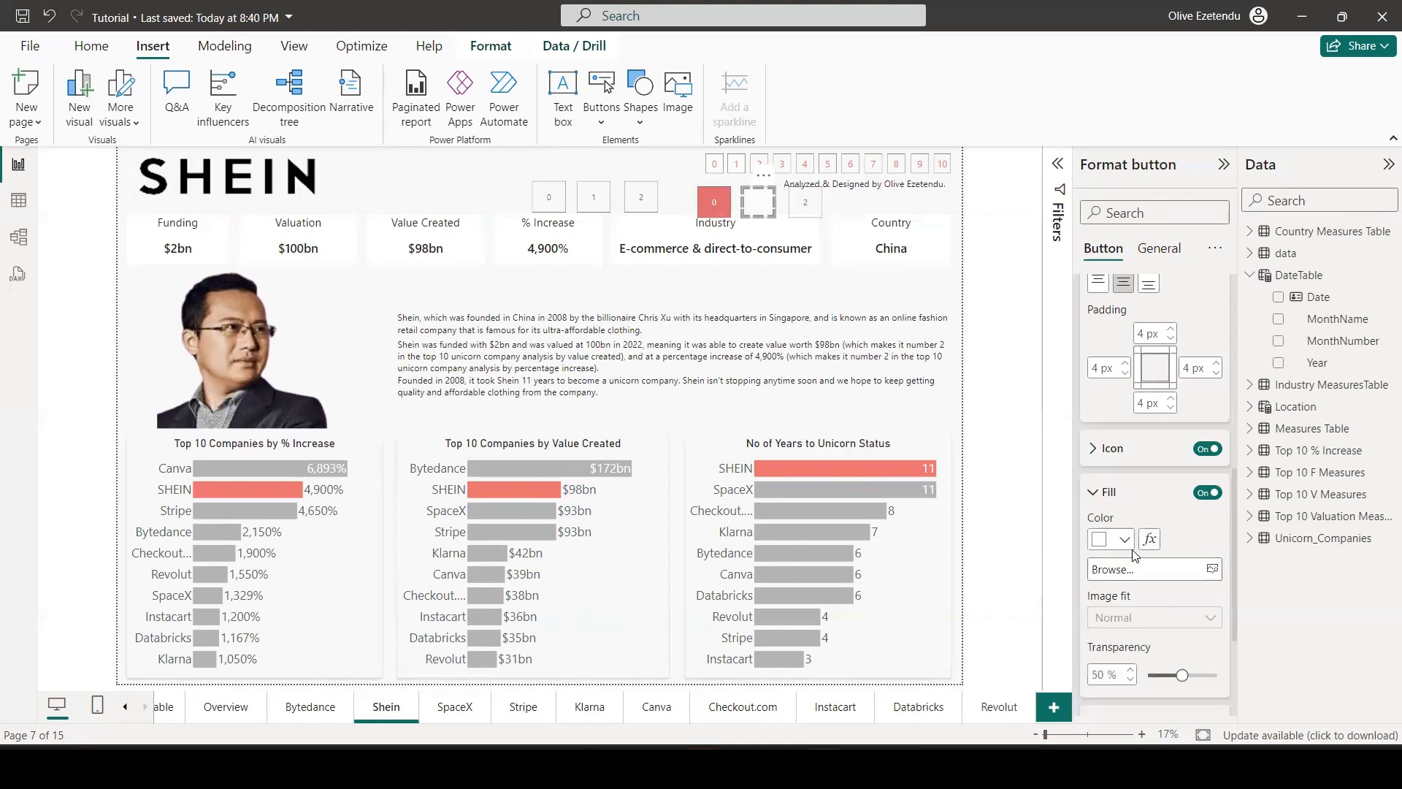
left_click(1124, 539)
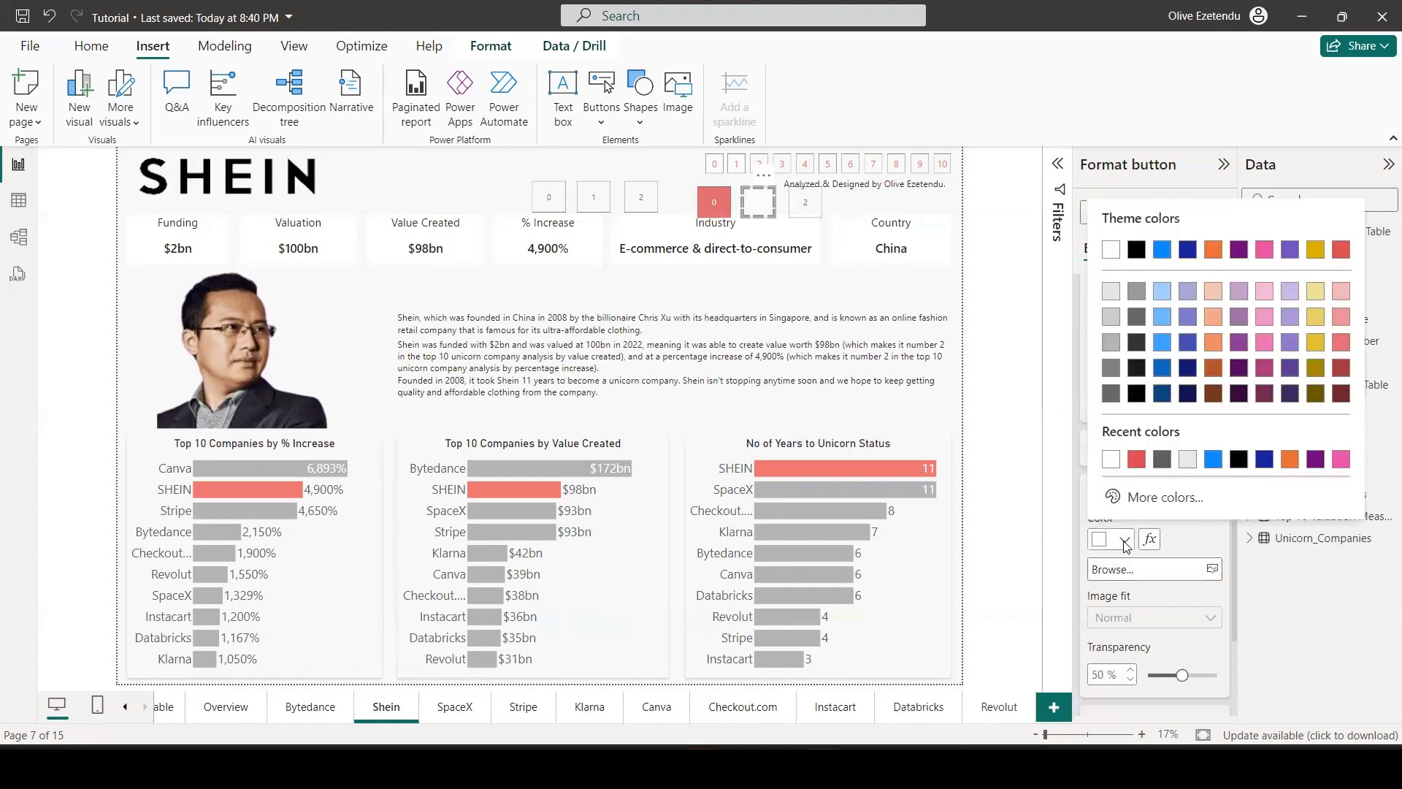
left_click(1135, 464)
scroll(1148, 556, "down", 3)
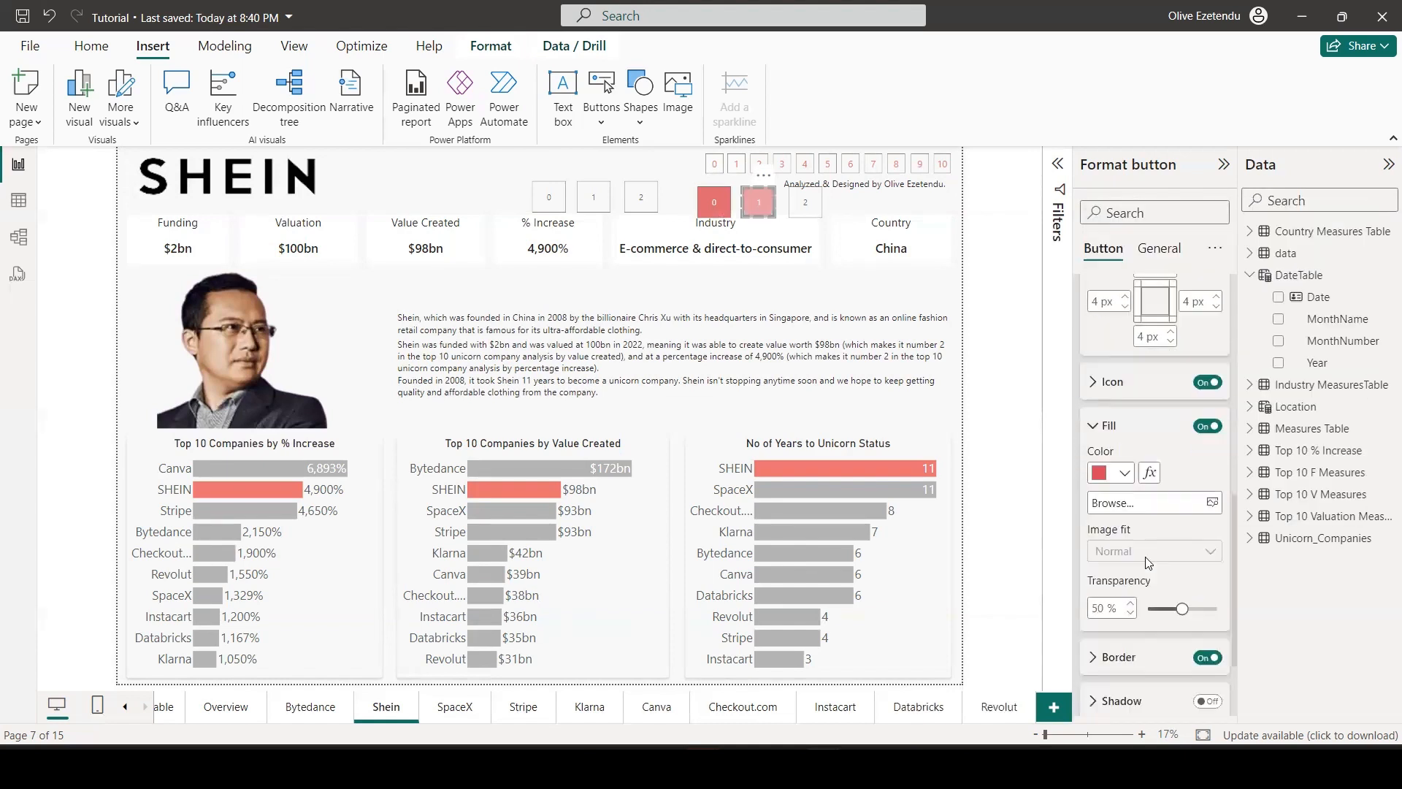
Format the 2 button beside the red 0 and 1 buttons with white text and a matching red fill.
left_click(805, 202)
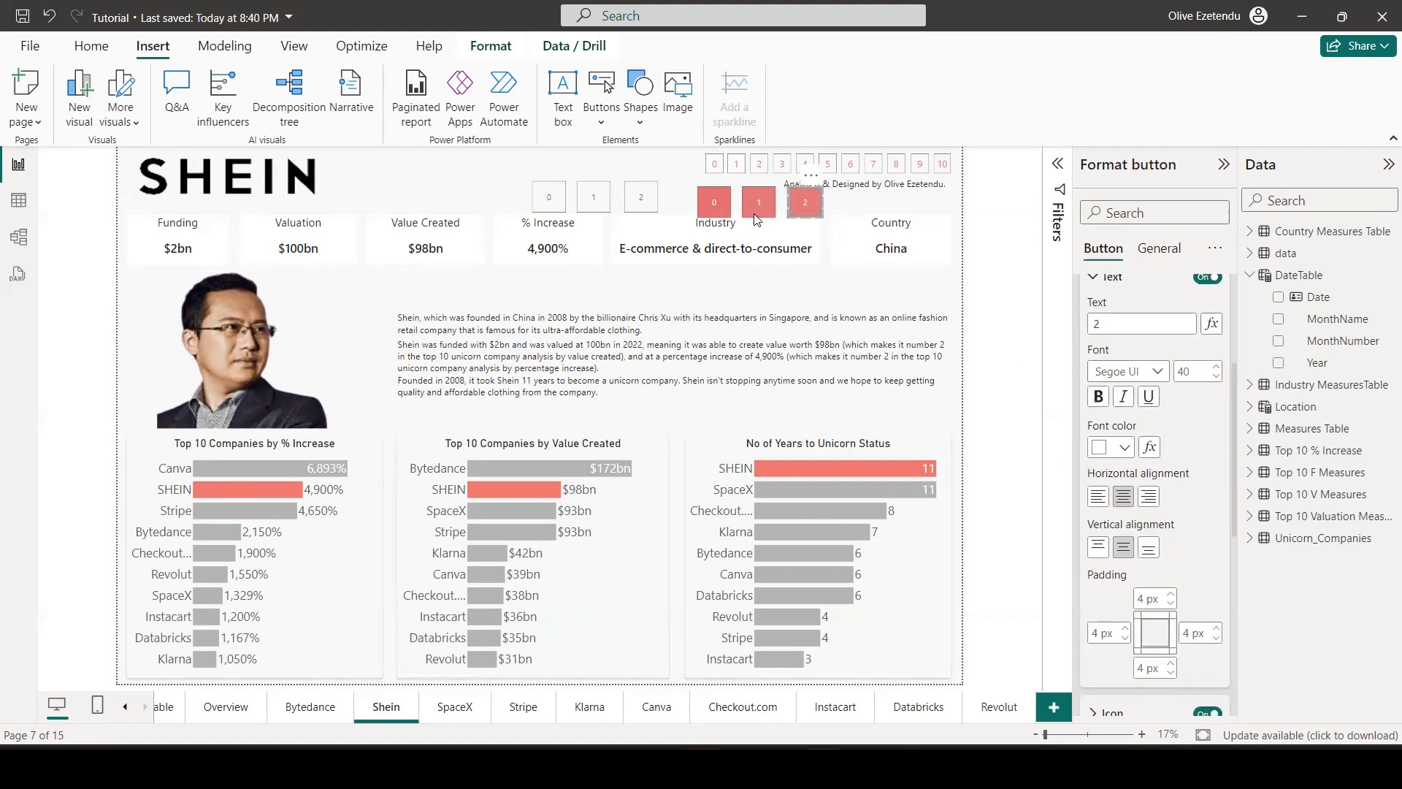
left_click(780, 210)
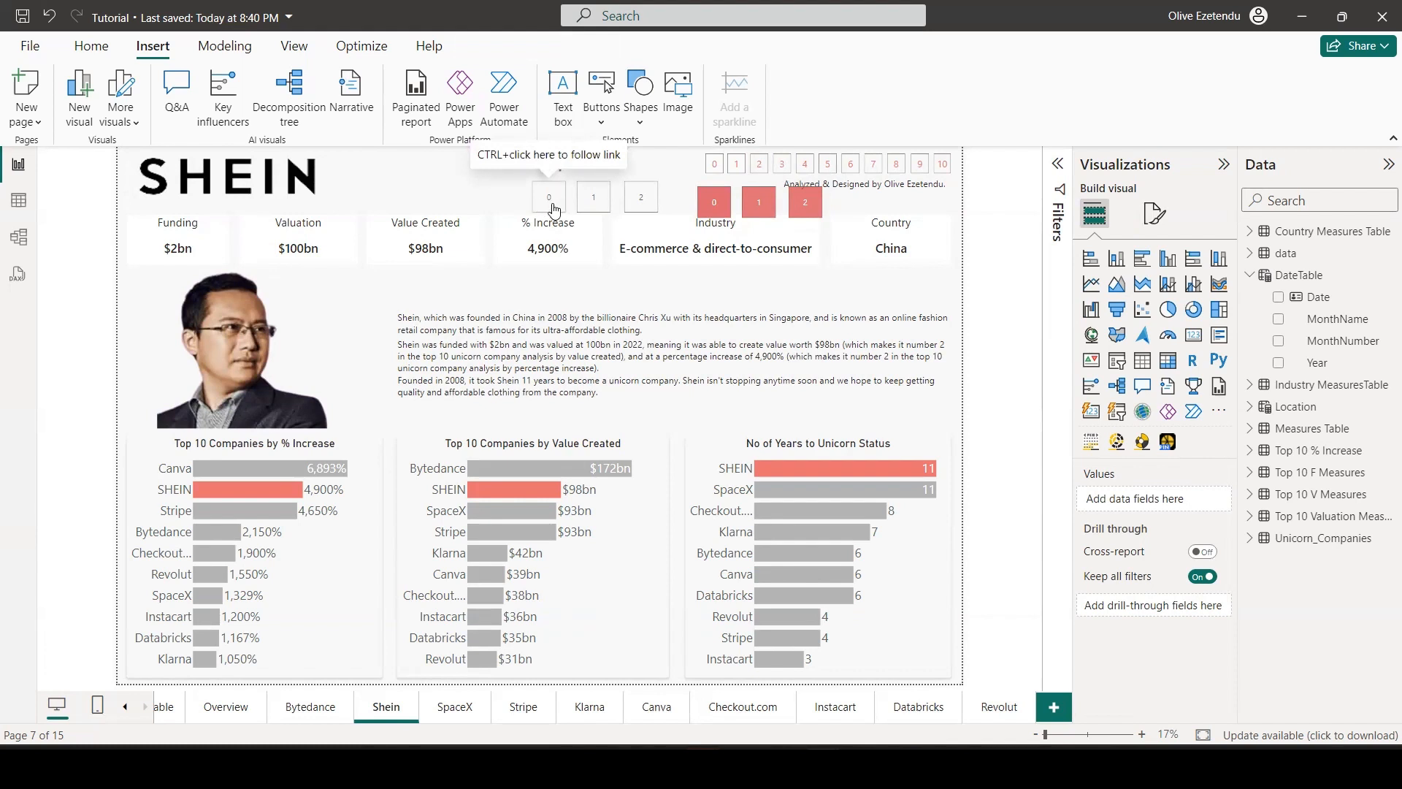
Set the font color of the unfilled 0 and 1 buttons on the Shein page to red.
left_click(553, 210)
left_click(1109, 365)
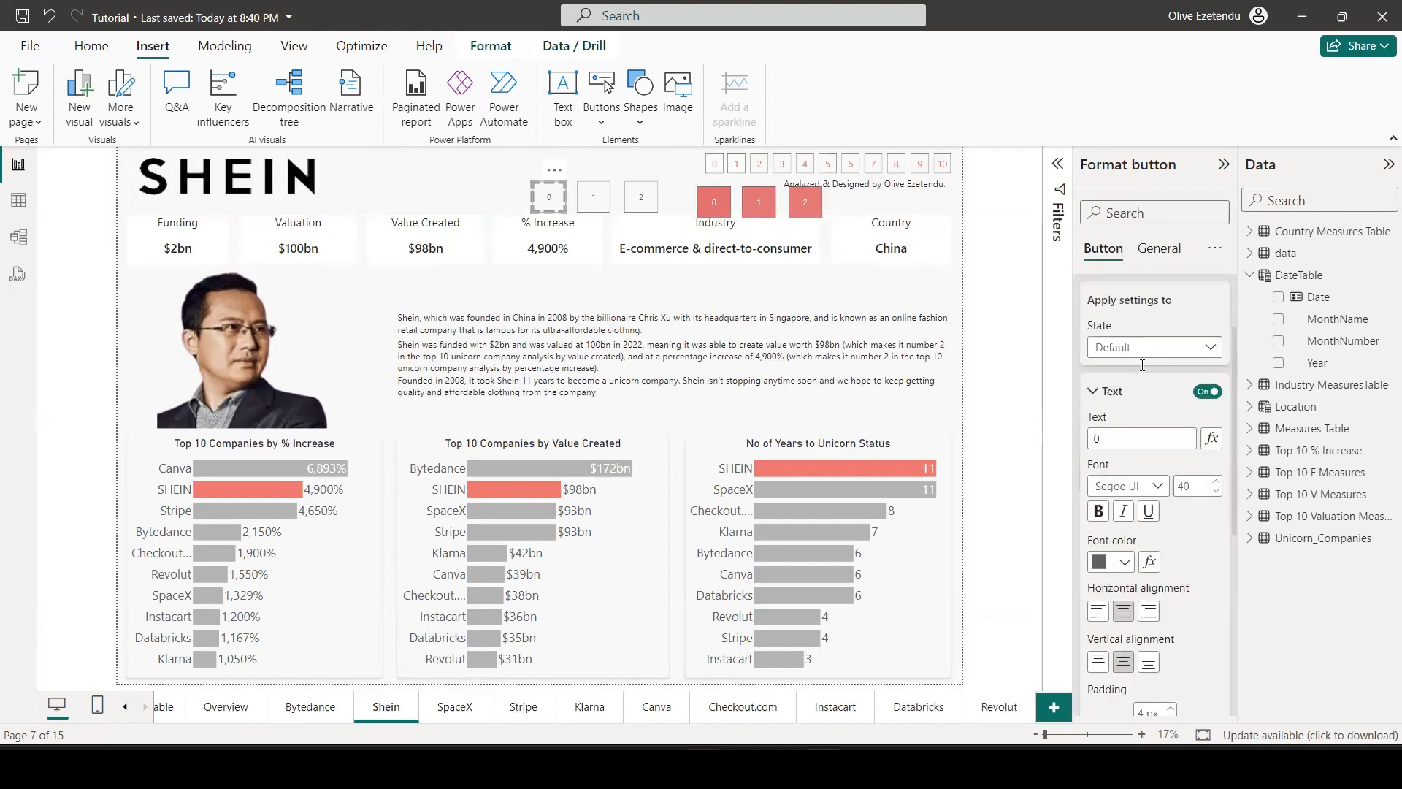
scroll(1139, 369, "down", 2)
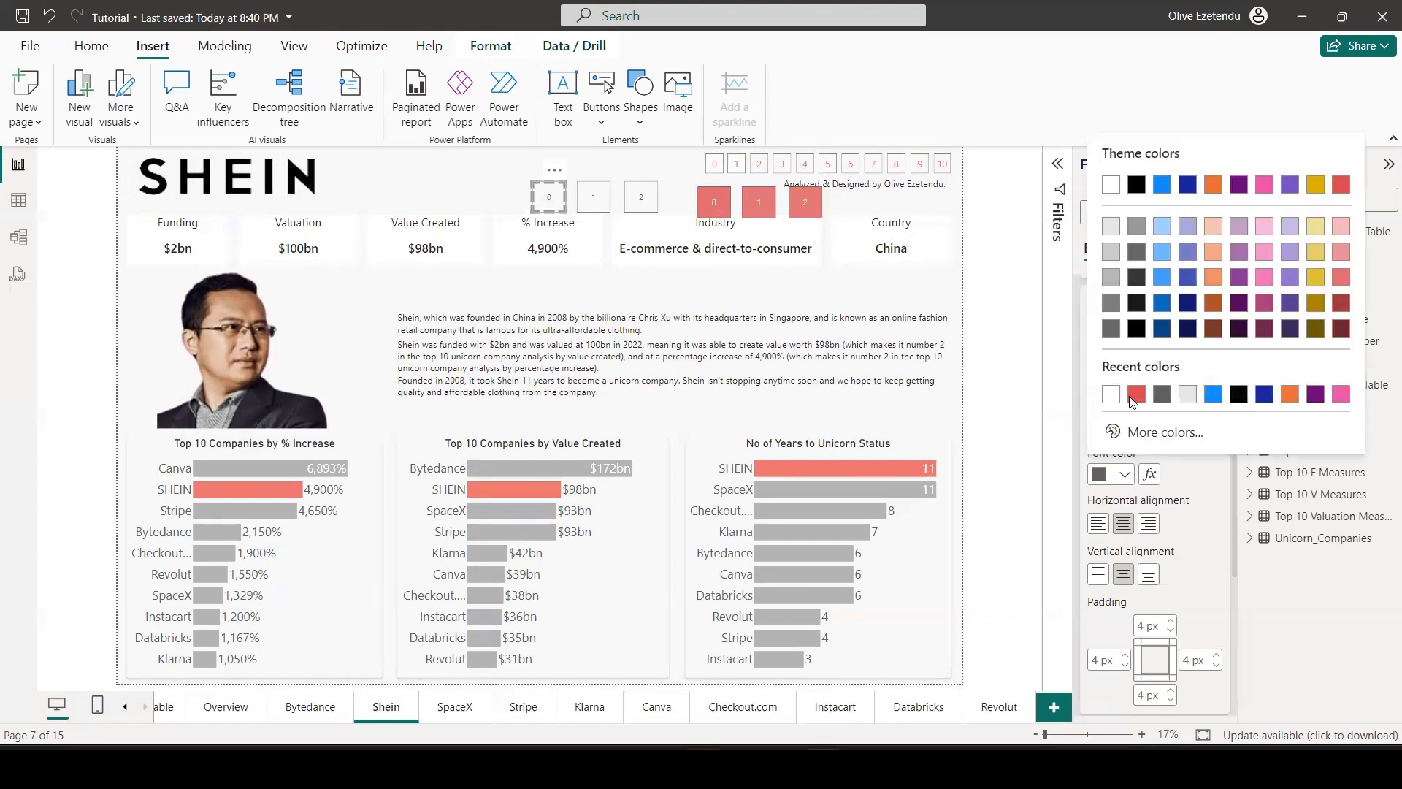
left_click(1125, 474)
left_click(588, 209)
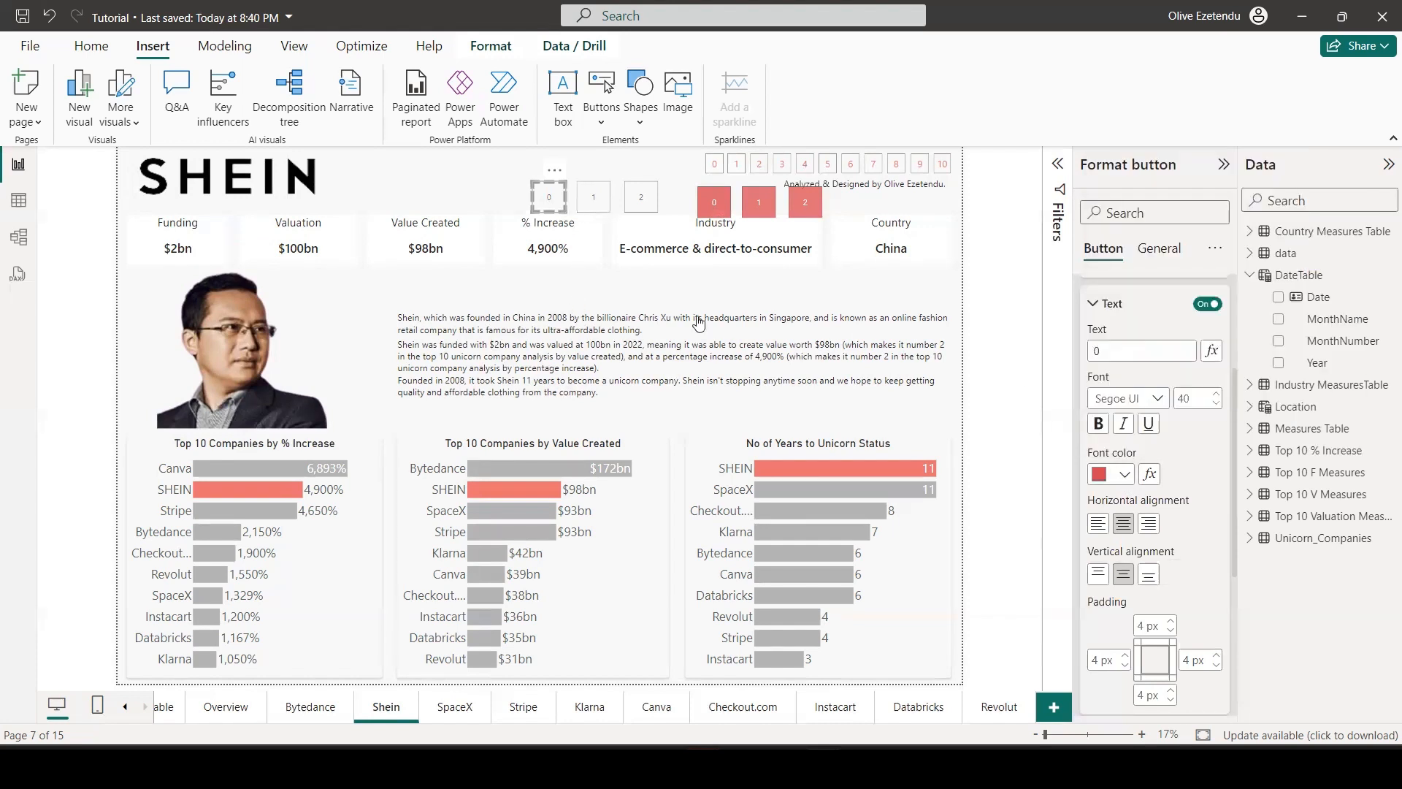
left_click(1125, 476)
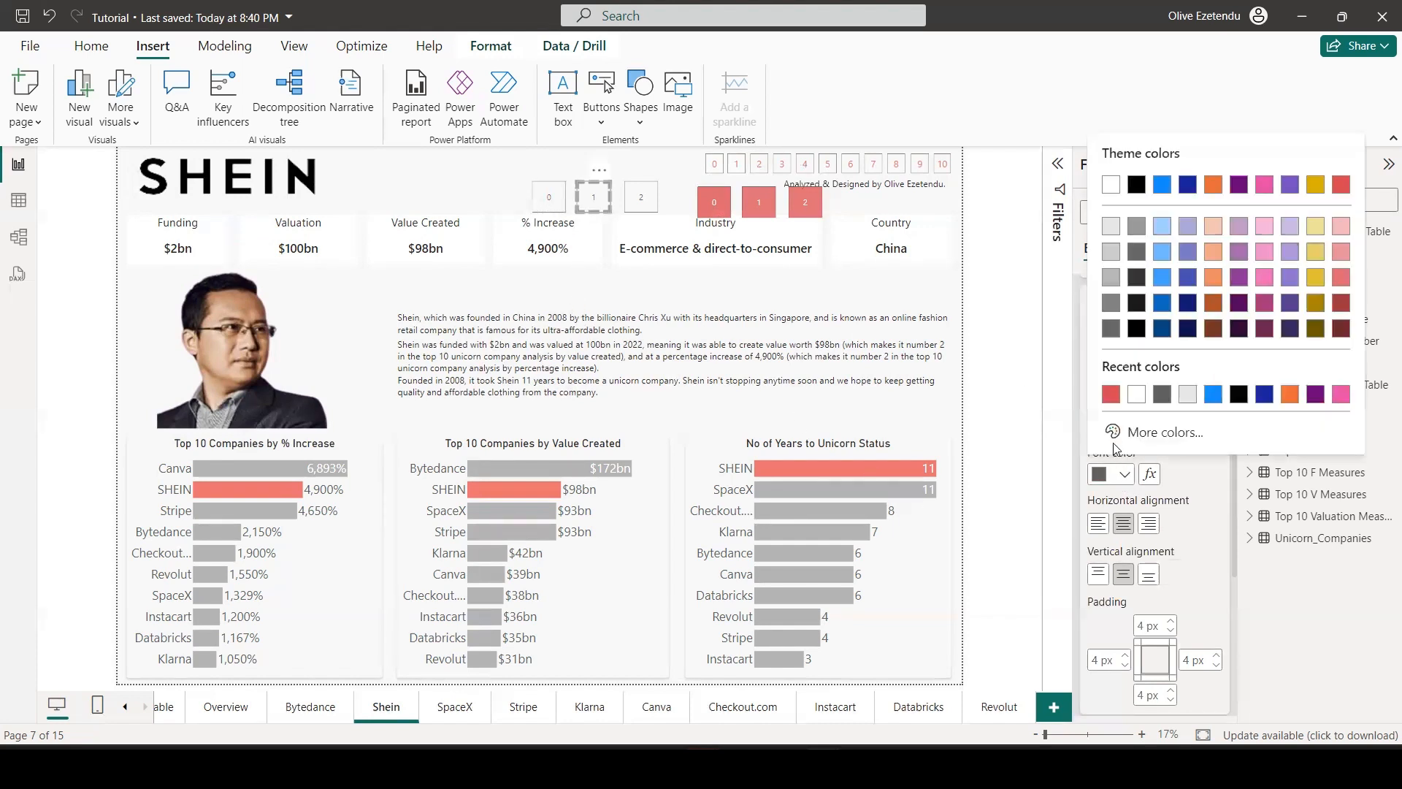
left_click(1105, 401)
Set the font and border colors of the unfilled 2 button on the Shein page to red (#D64550).
left_click(644, 203)
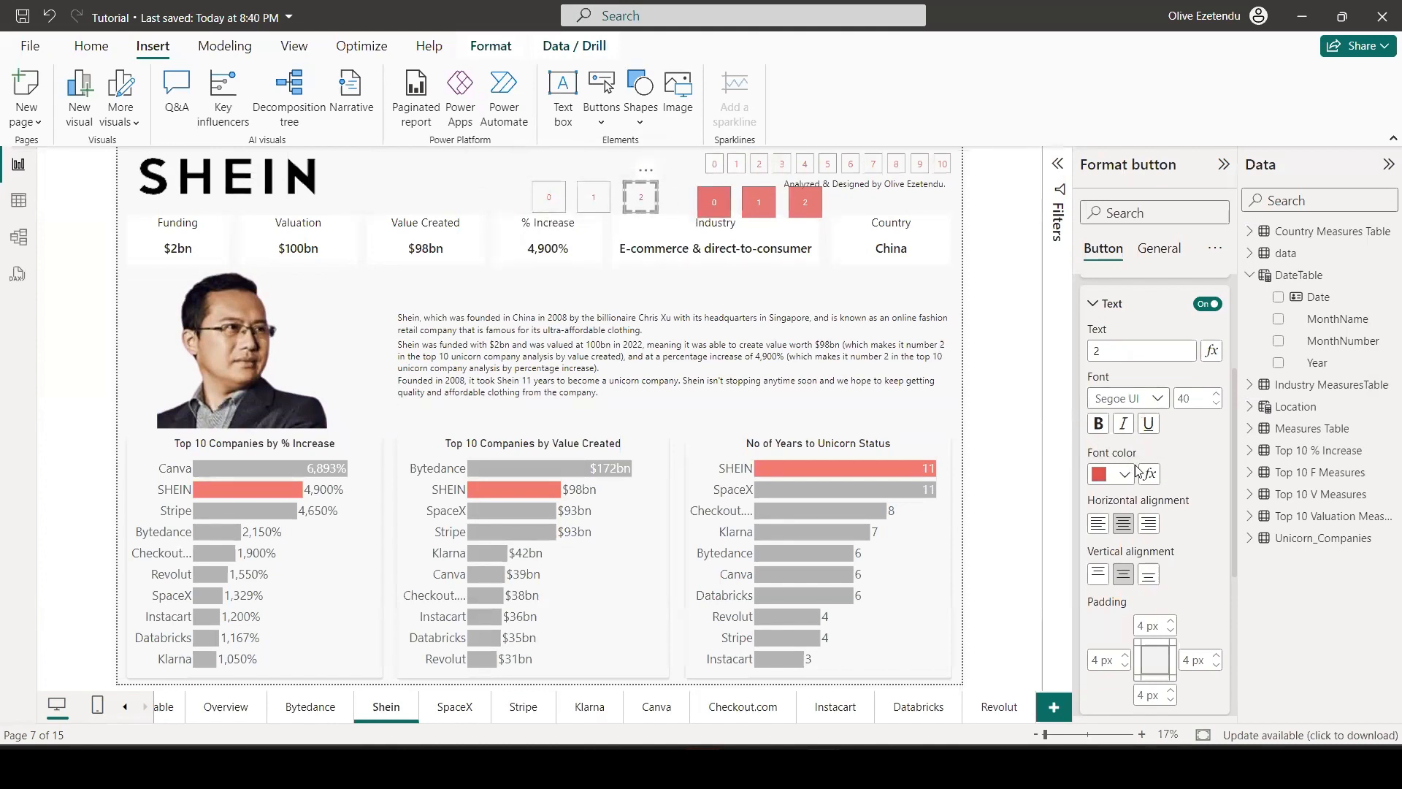
scroll(1136, 471, "down", 4)
left_click(1093, 536)
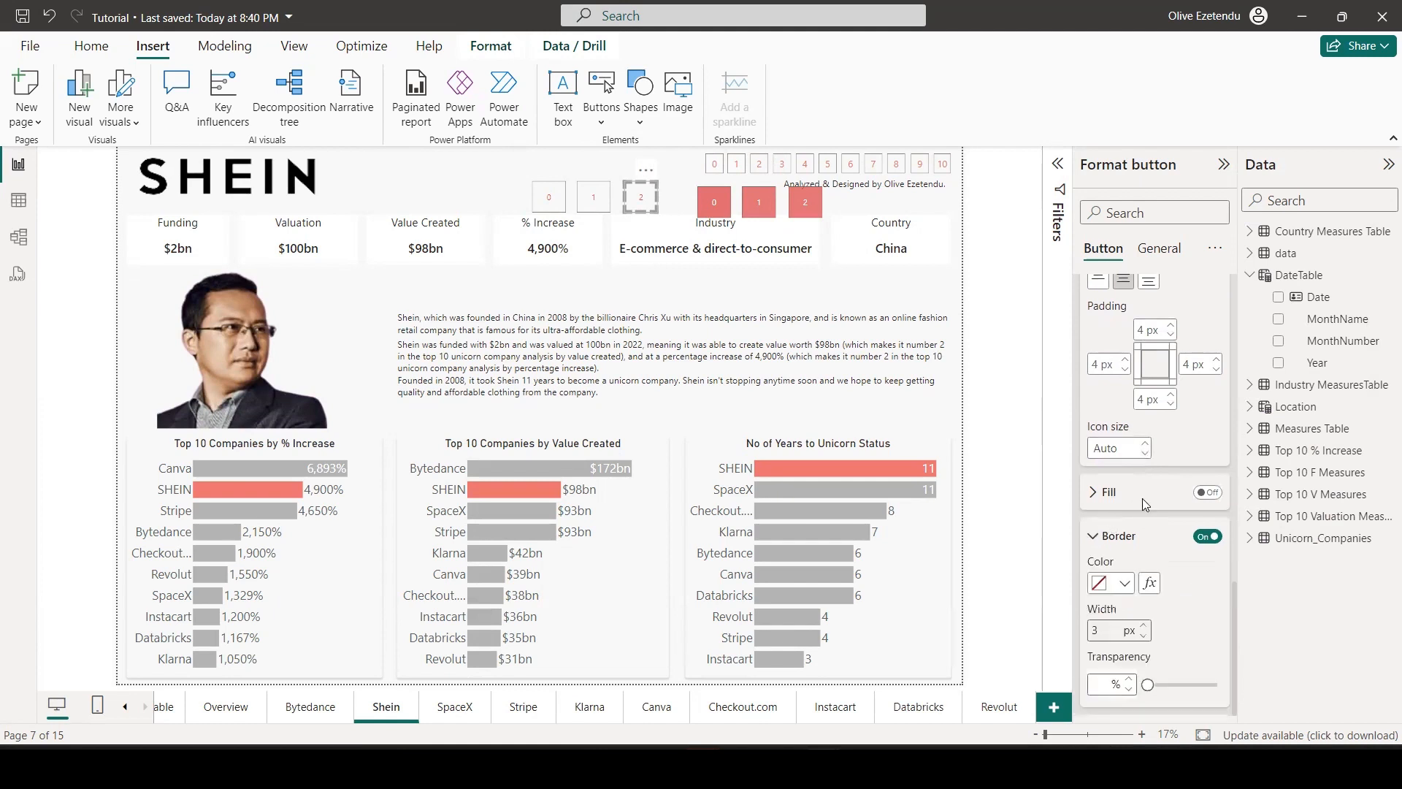
scroll(1140, 497, "down", 3)
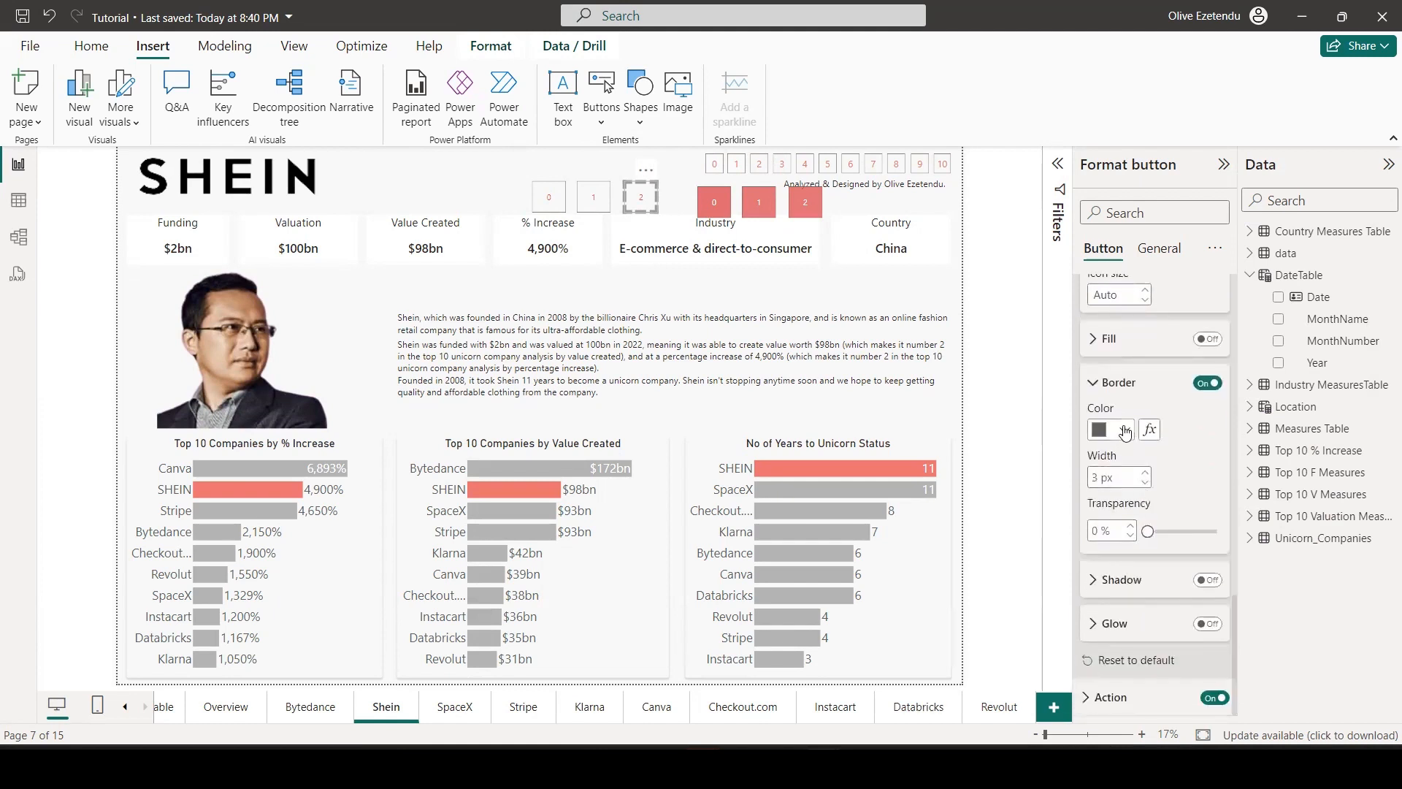
left_click(1126, 430)
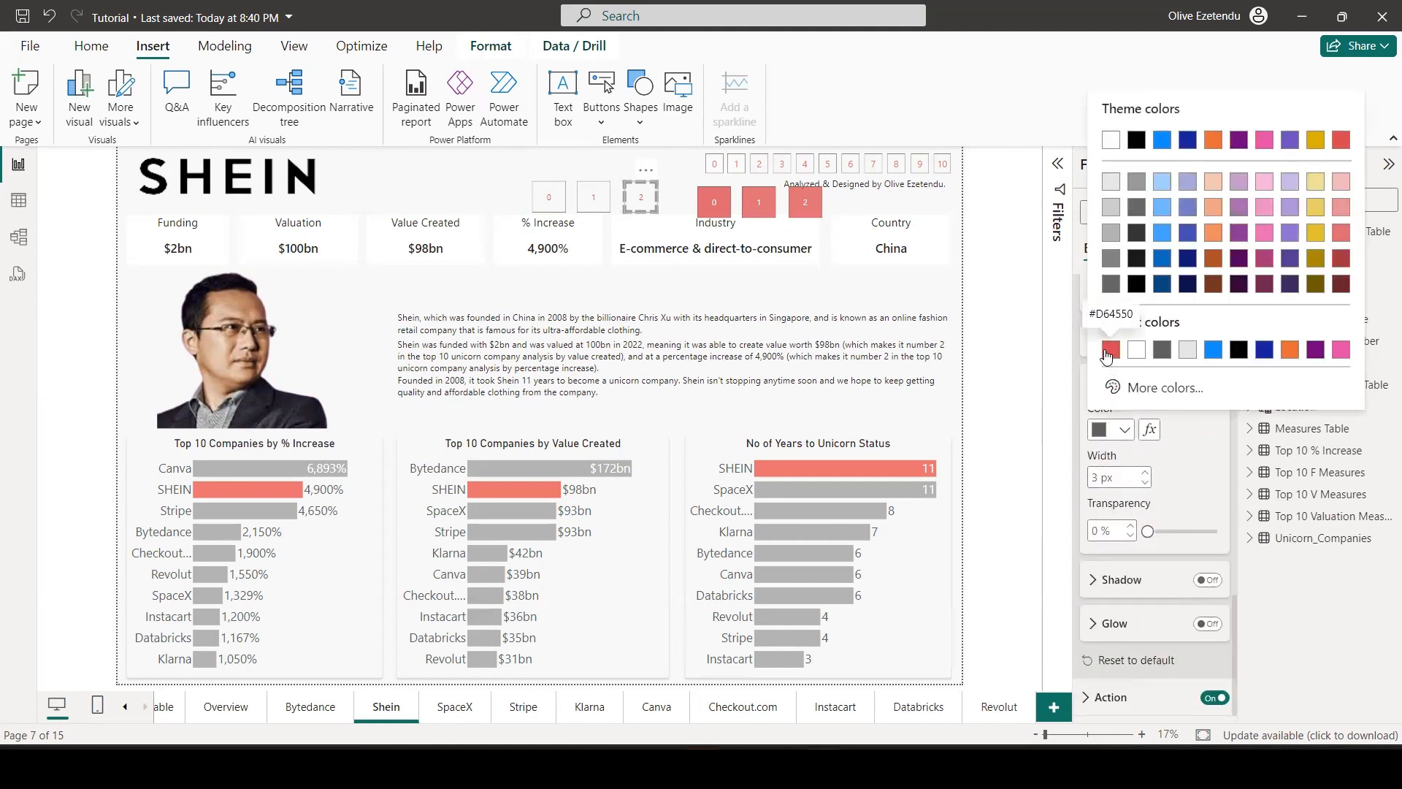
left_click(1109, 354)
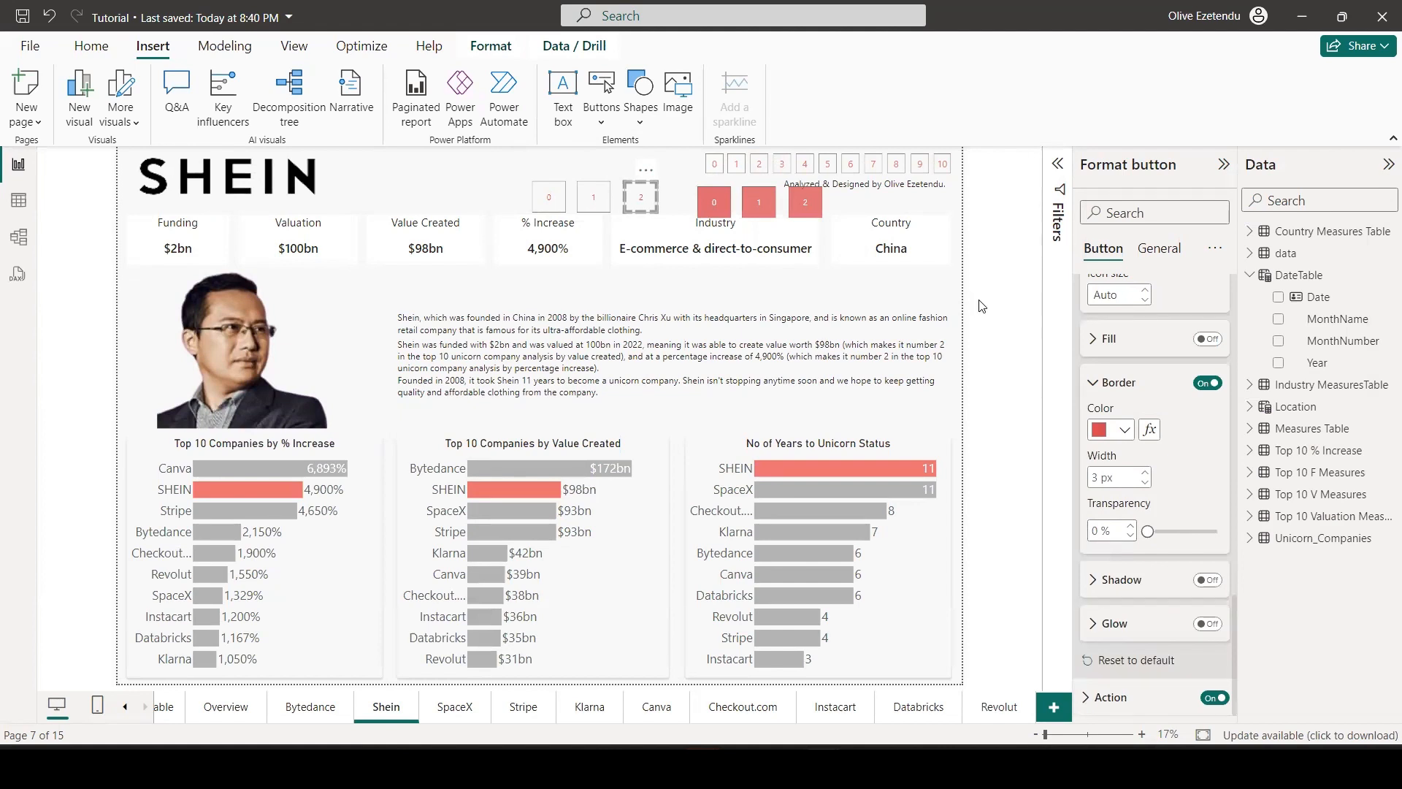
Set the font color of the unfilled 0 button on the Shein page to dark gray.
left_click(743, 283)
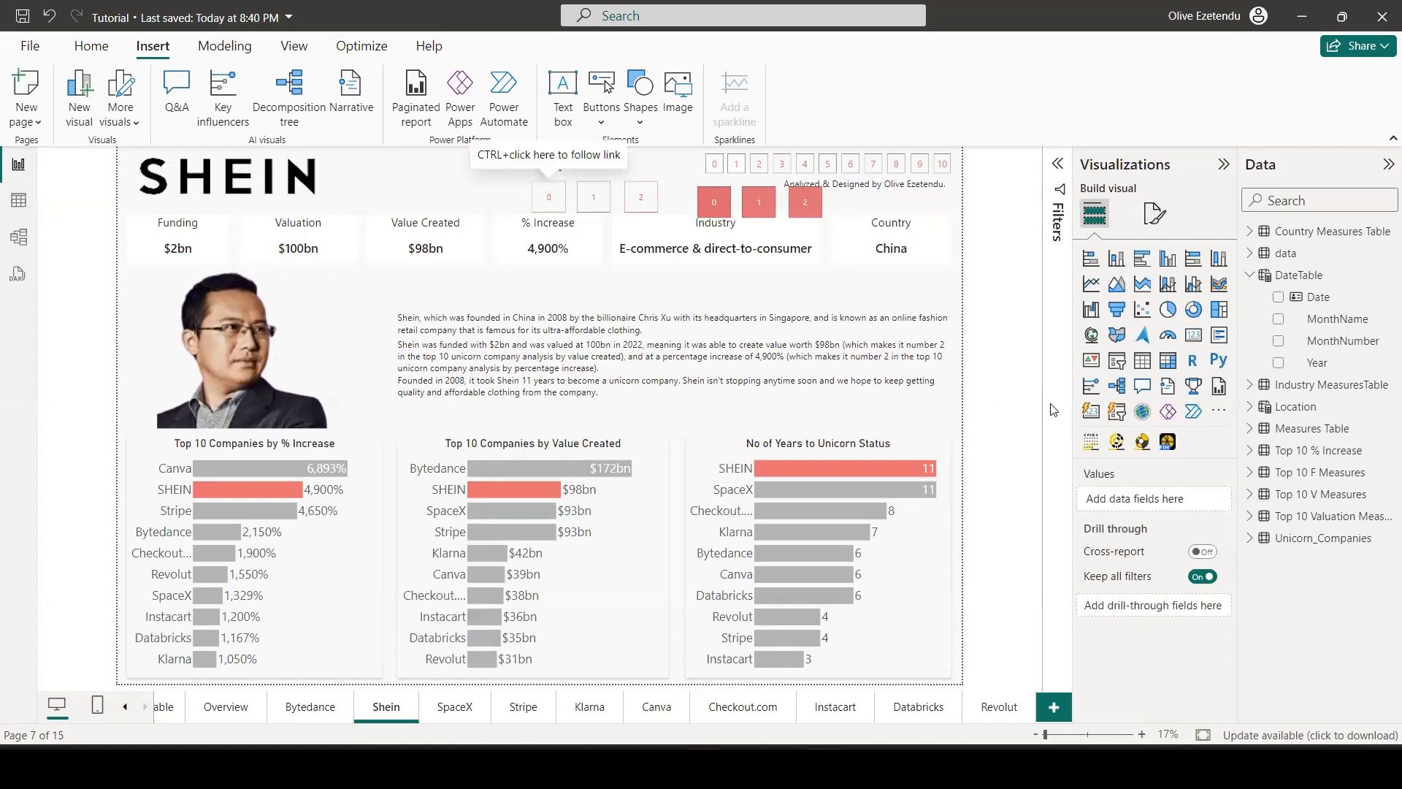
left_click(1109, 367)
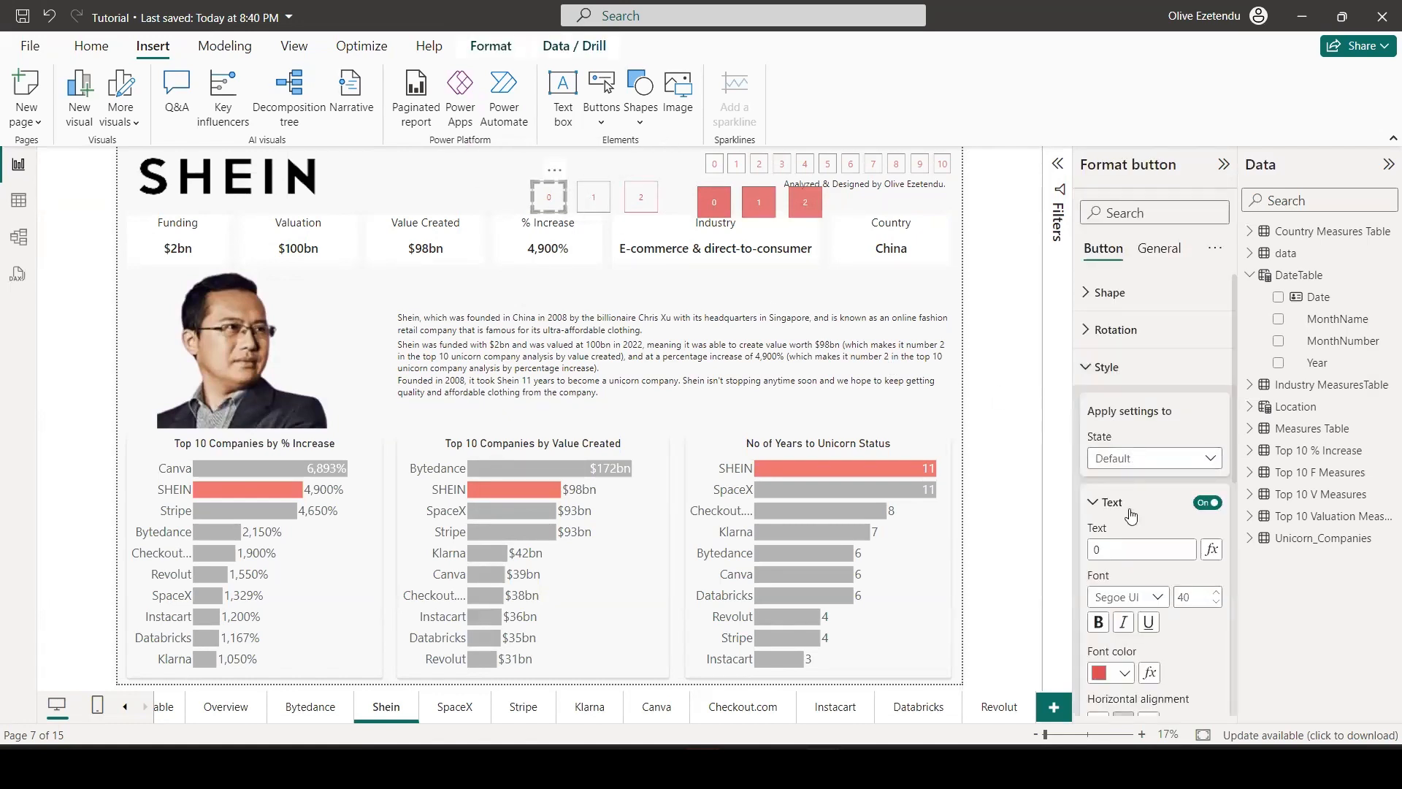
scroll(1131, 517, "down", 5)
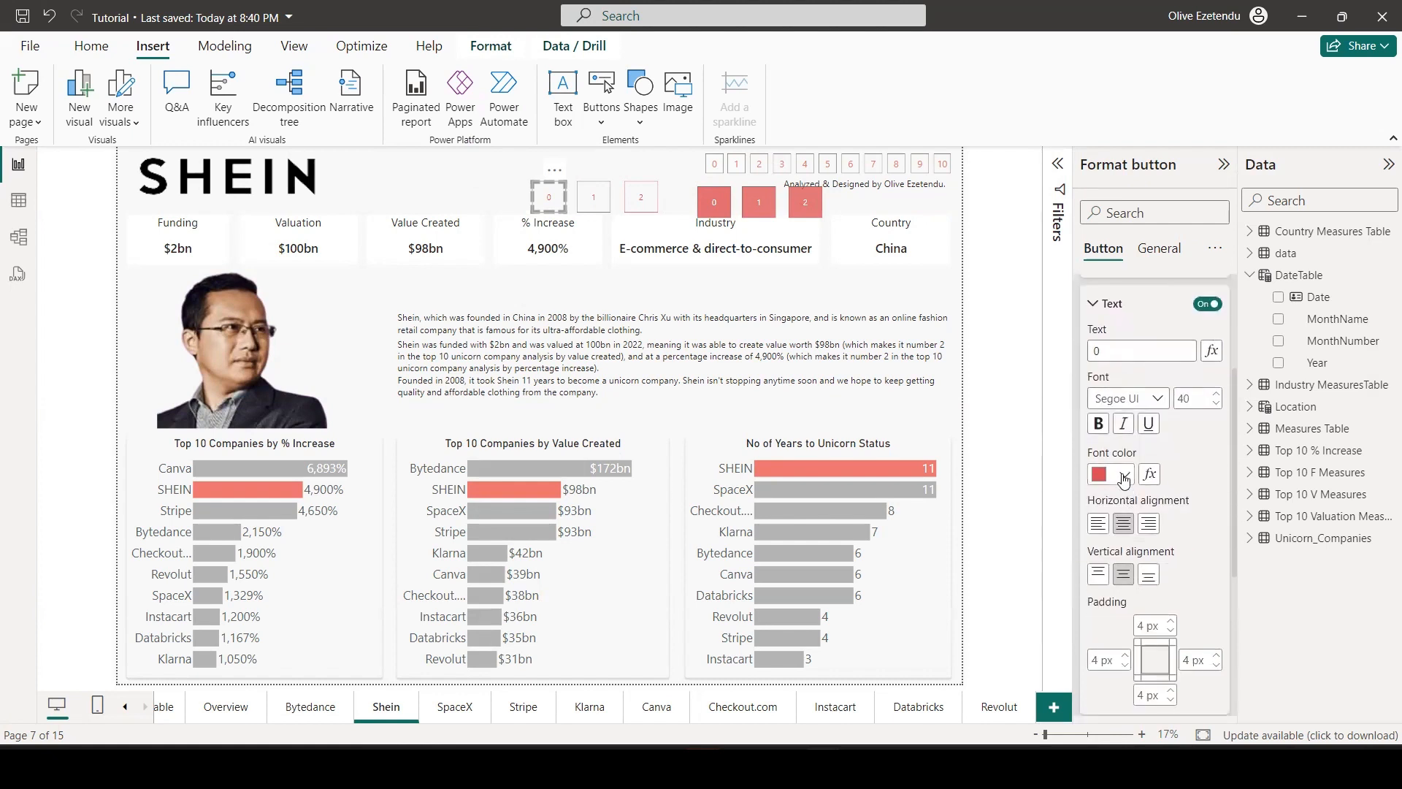
left_click(1125, 475)
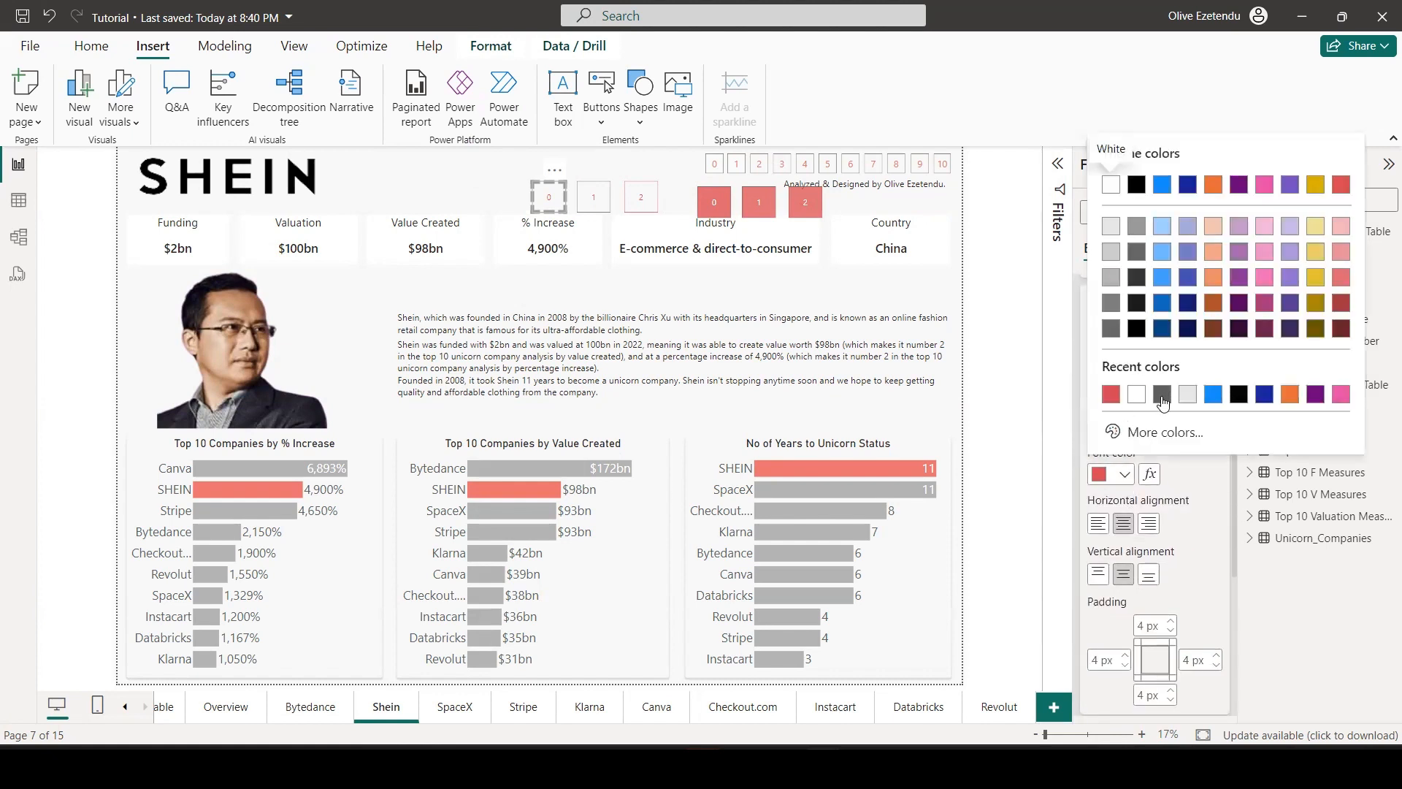
left_click(1162, 396)
Set the border color of the unfilled 0 button on the Shein page to red.
scroll(1128, 537, "down", 5)
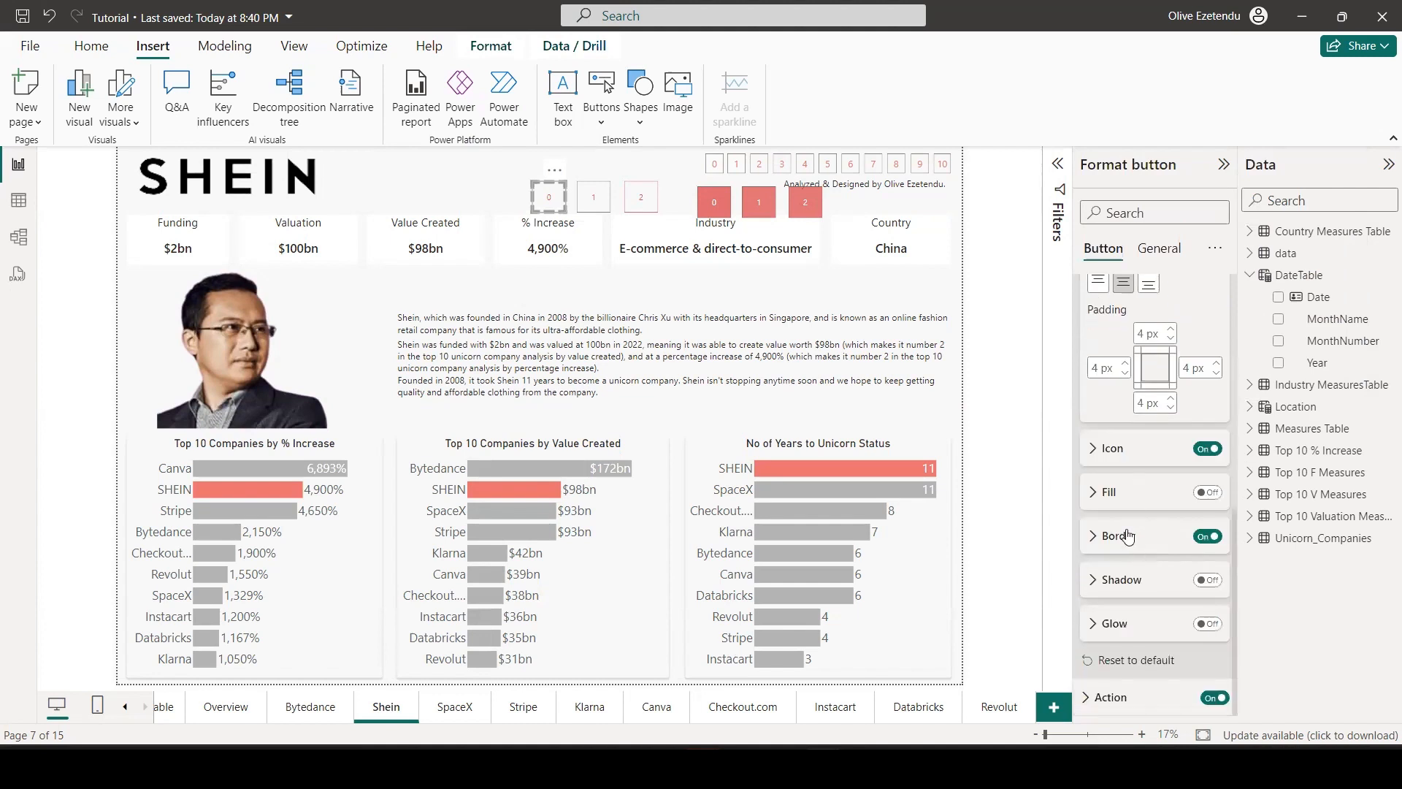
left_click(1096, 535)
scroll(1100, 537, "down", 2)
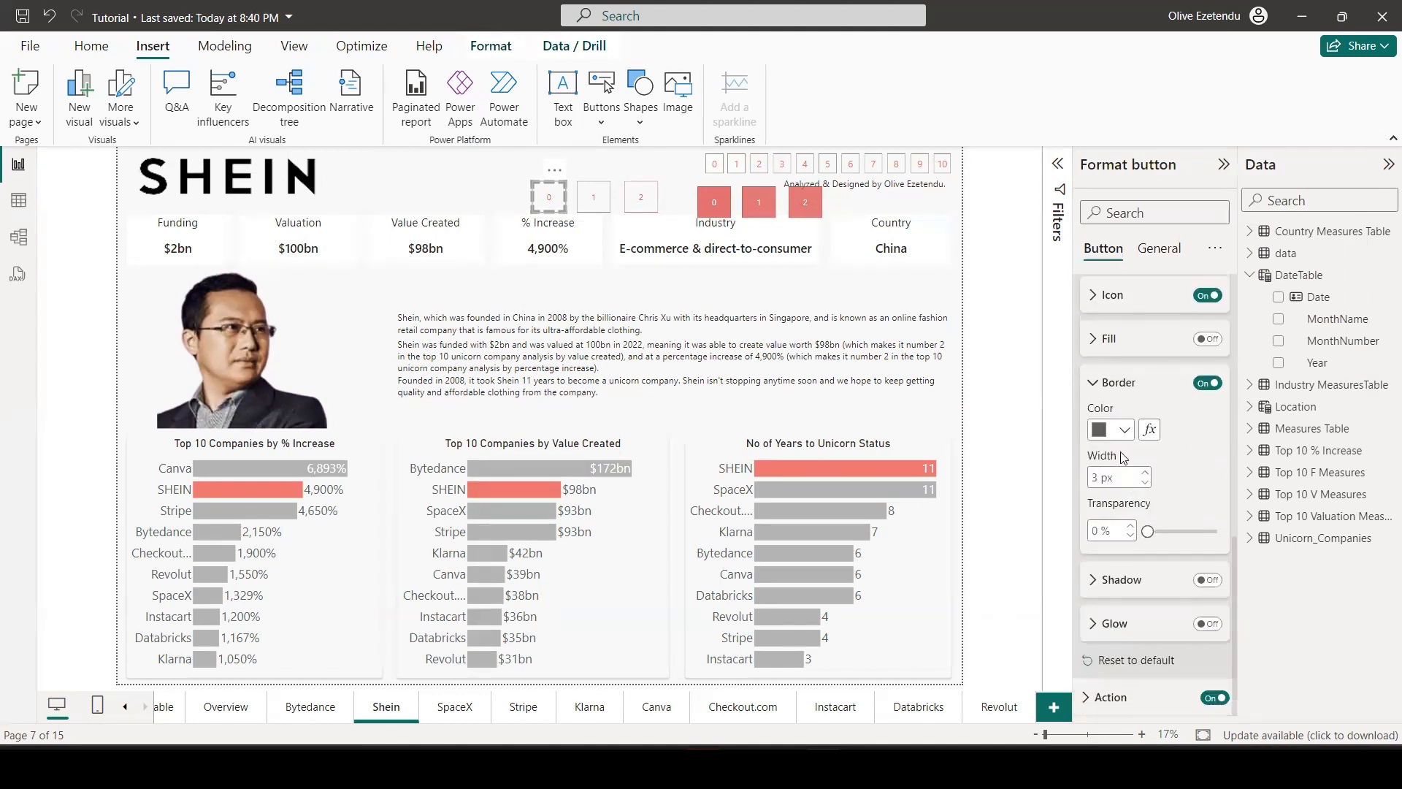
left_click(1125, 431)
left_click(1135, 348)
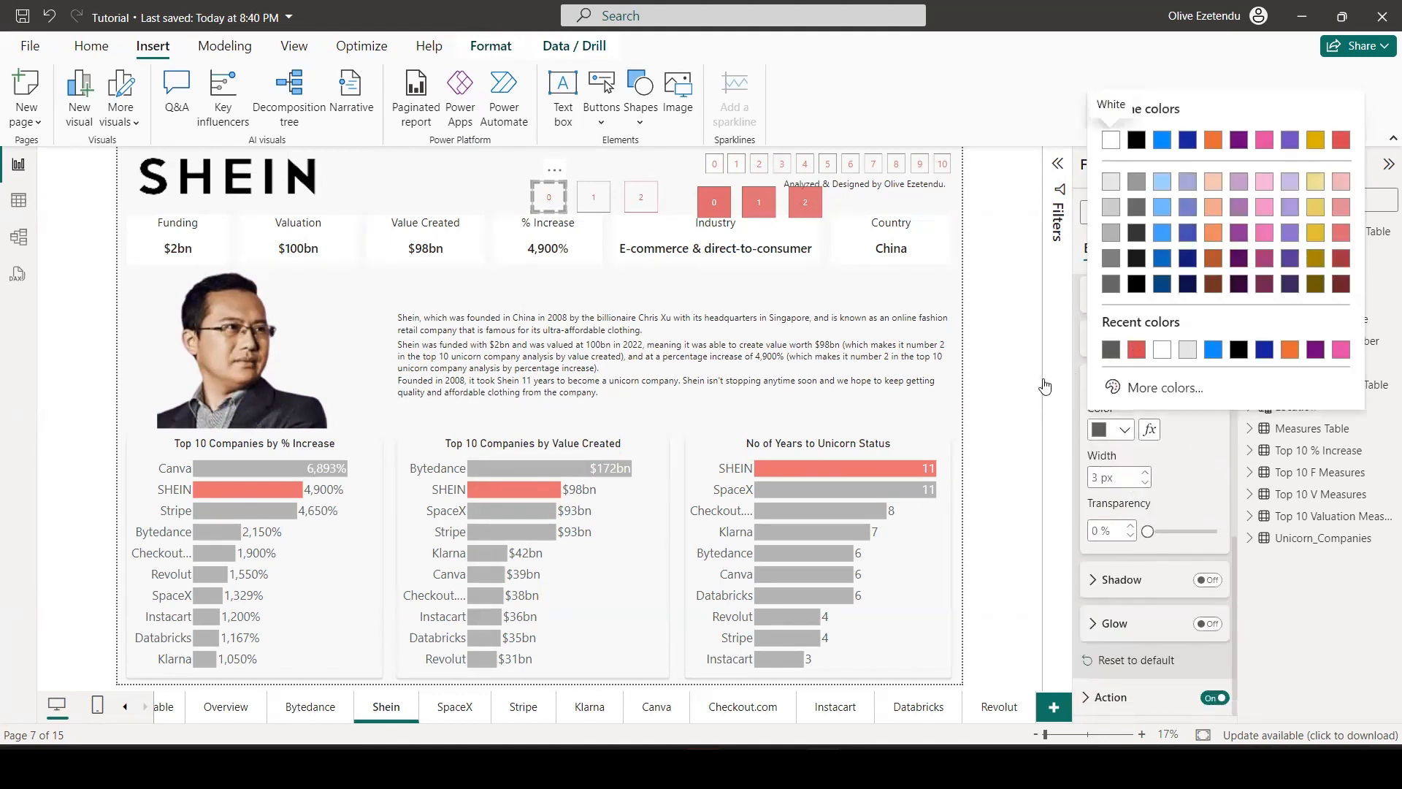
left_click(1015, 316)
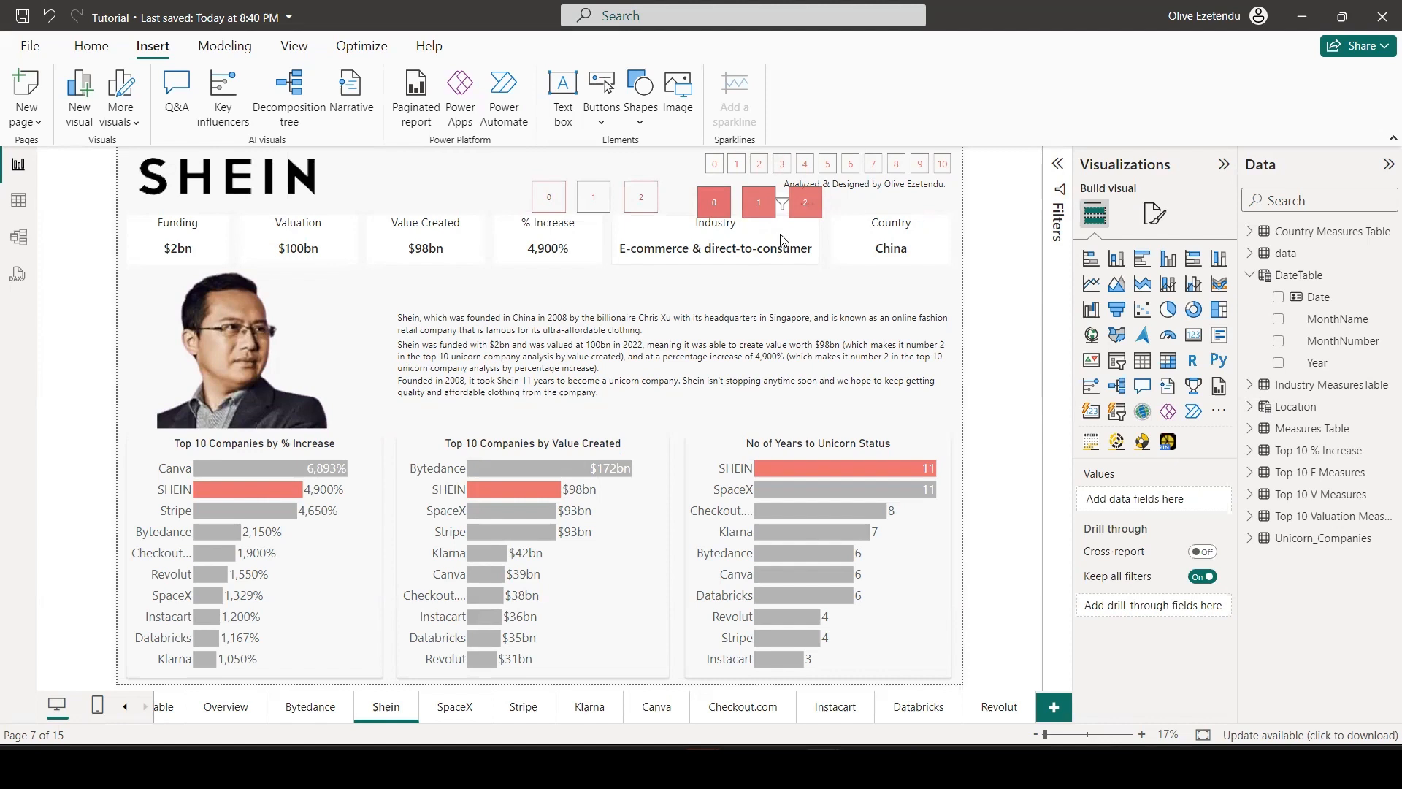
Follow the page link of the red-filled 2 button to the Bytedance page.
left_click(816, 212)
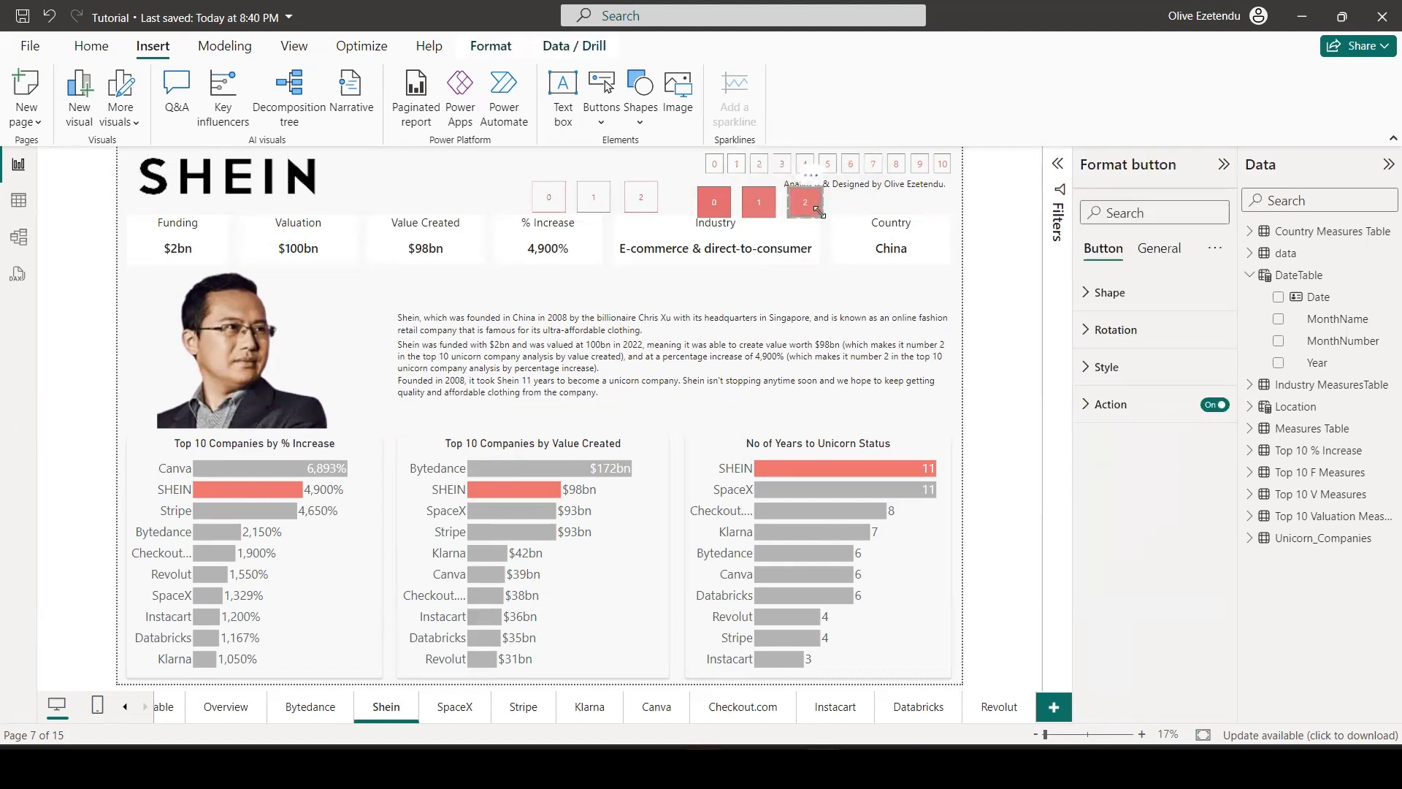
left_click(817, 212, "ctrl")
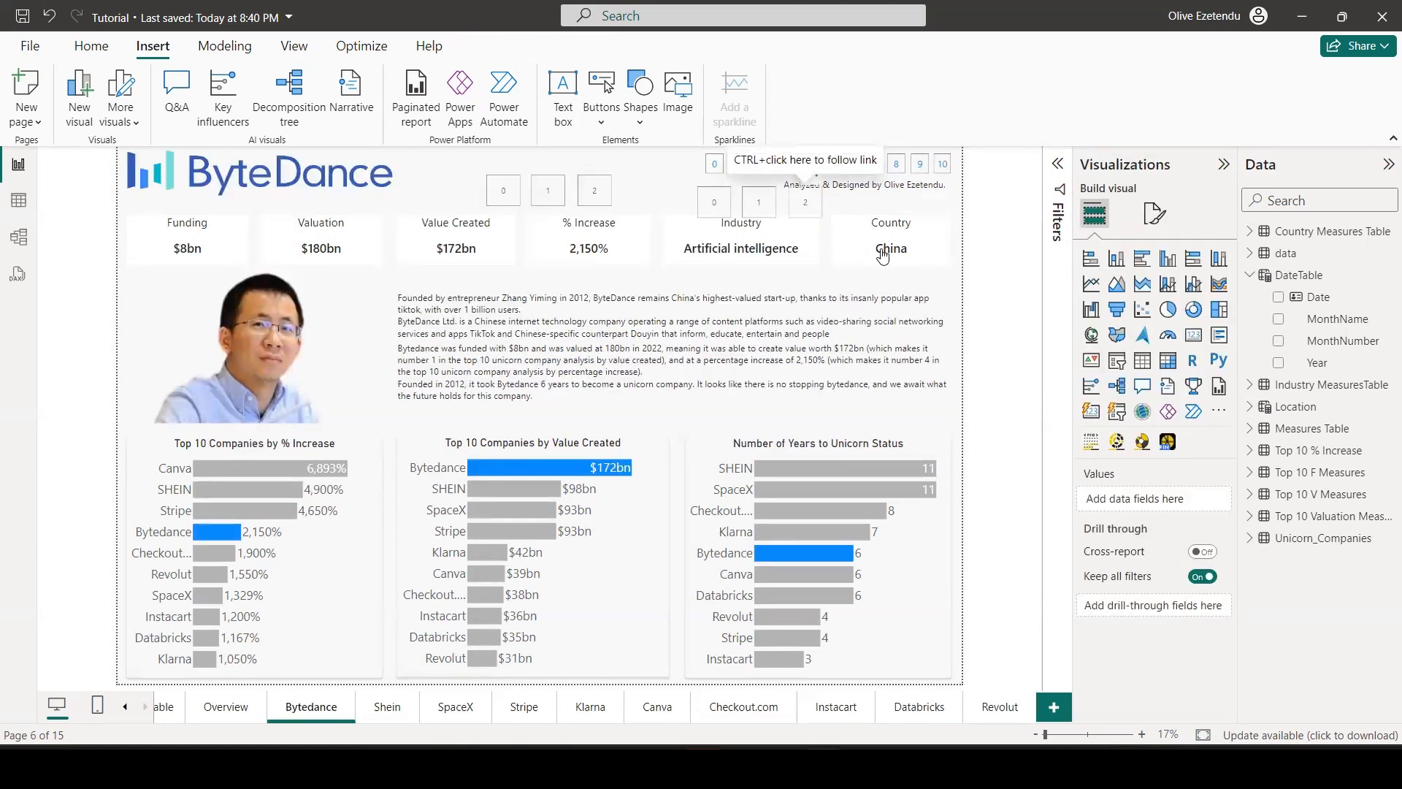
Set the font color of the 0, 1 and 2 buttons below the number row on the Bytedance page to white.
left_click(809, 204)
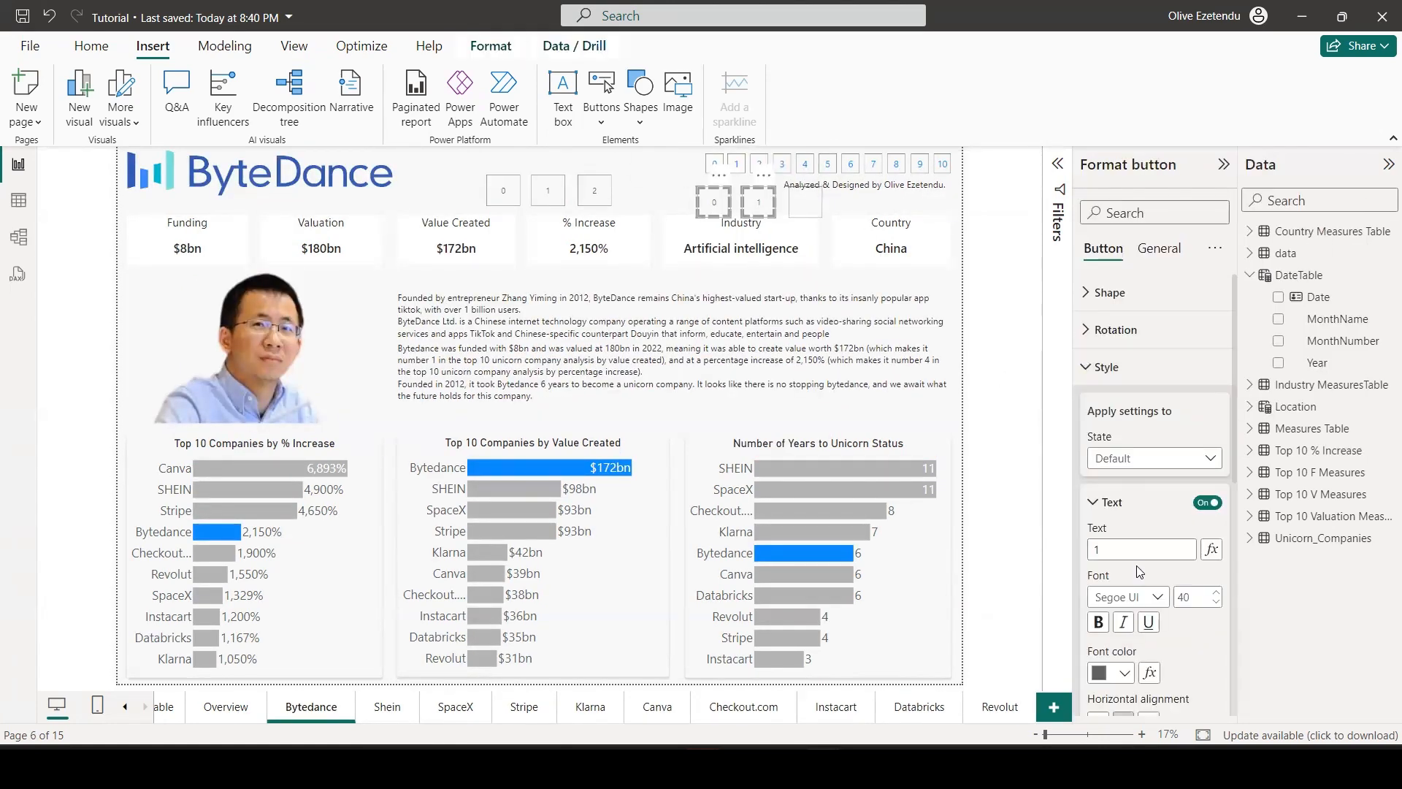
left_click(1124, 671)
left_click(1103, 367)
Turn on a blue fill for the 0 and 1 buttons below the number row and lower its transparency.
scroll(1139, 570, "down", 6)
left_click(1207, 497)
scroll(1169, 511, "down", 2)
left_click(1123, 406)
left_click(1158, 454)
left_click_drag(1179, 542, 1161, 542)
Give the 2 button below the number row on the Bytedance page the same blue fill.
left_click(805, 202)
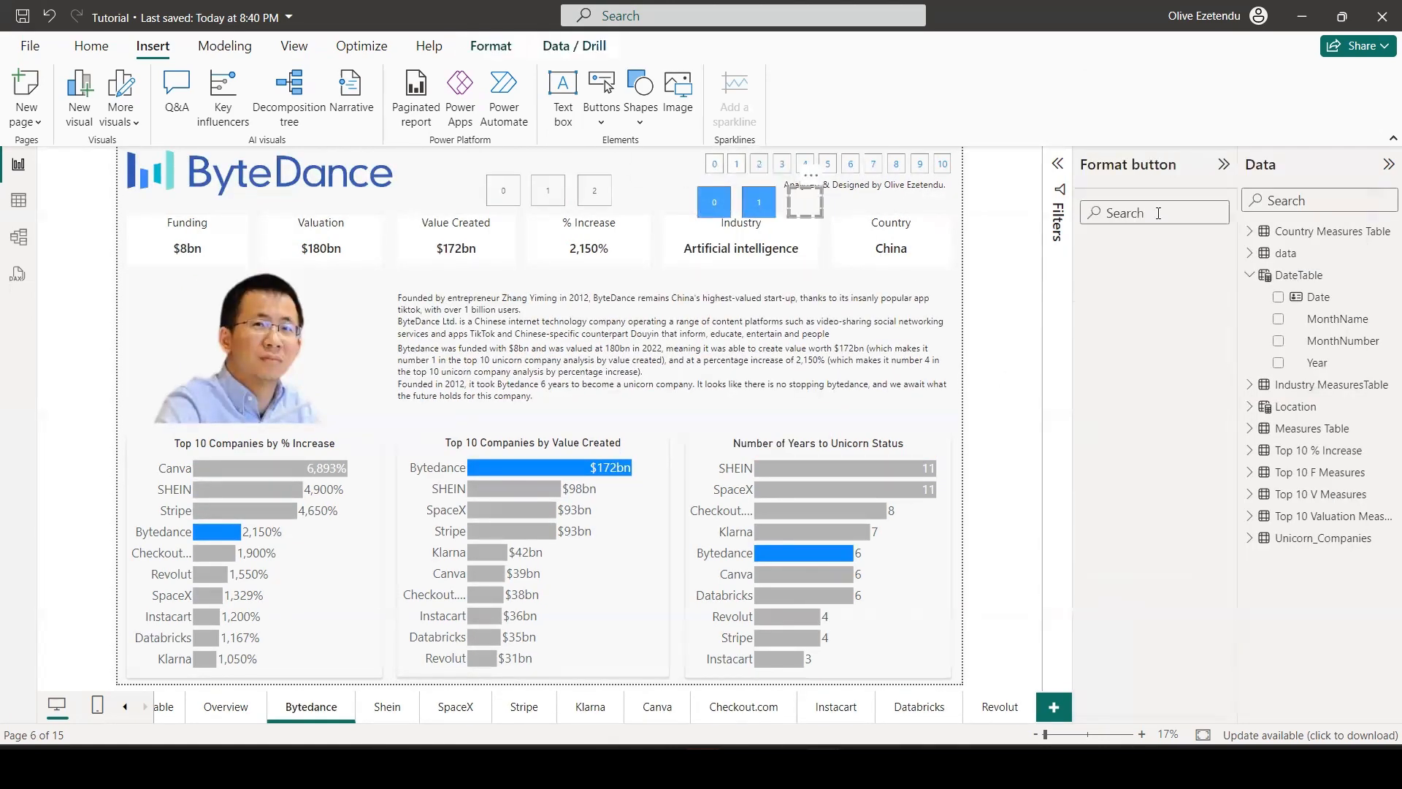
scroll(1153, 512, "down", 6)
left_click(1102, 496)
left_click(1001, 438)
Recolor the unfilled 0 and 1 buttons beside the ByteDance logo in blue through their font and border colors.
left_click(505, 192)
left_click(1139, 537)
scroll(1151, 532, "down", 3)
left_click(548, 190)
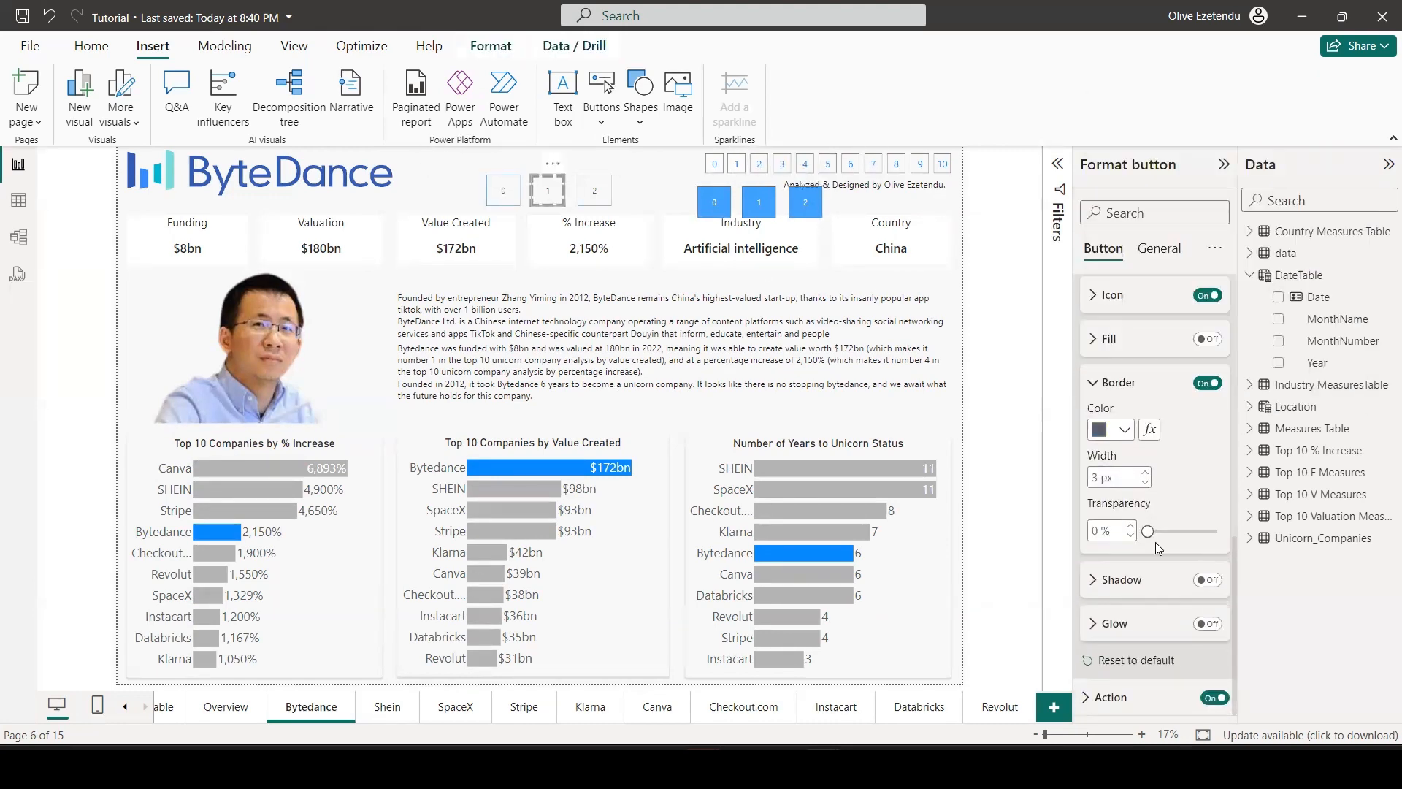
left_click(1125, 663)
left_click(1110, 583)
Set the font and border colors of the unfilled 2 button on the Bytedance page to blue.
left_click(595, 191)
left_click(1124, 472)
left_click(1111, 392)
scroll(1139, 467, "down", 8)
left_click(1124, 429)
left_click(1109, 351)
key("Escape")
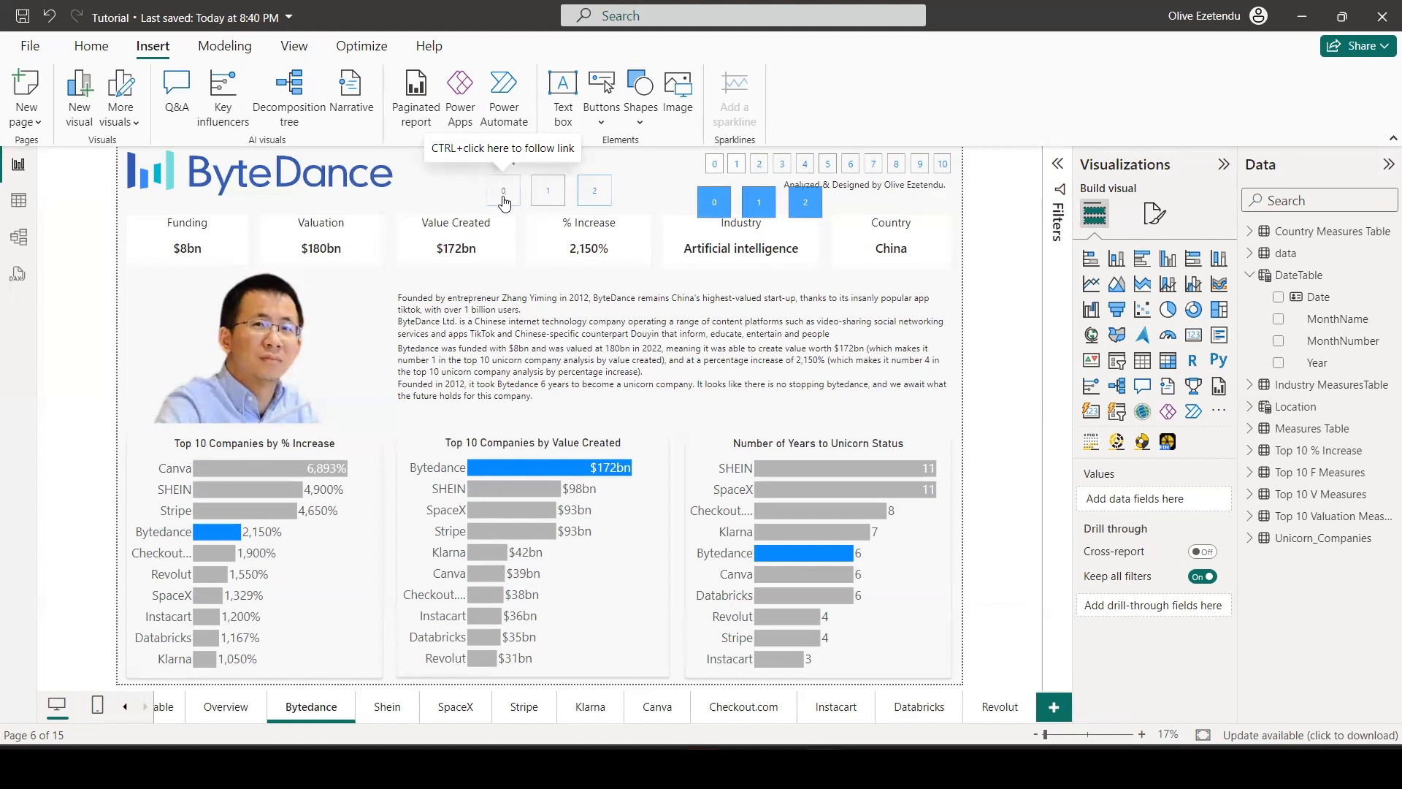
Enable the page navigation action on the unfilled 0 button beside the ByteDance logo with Overview as its destination.
left_click(505, 192)
left_click(1215, 404)
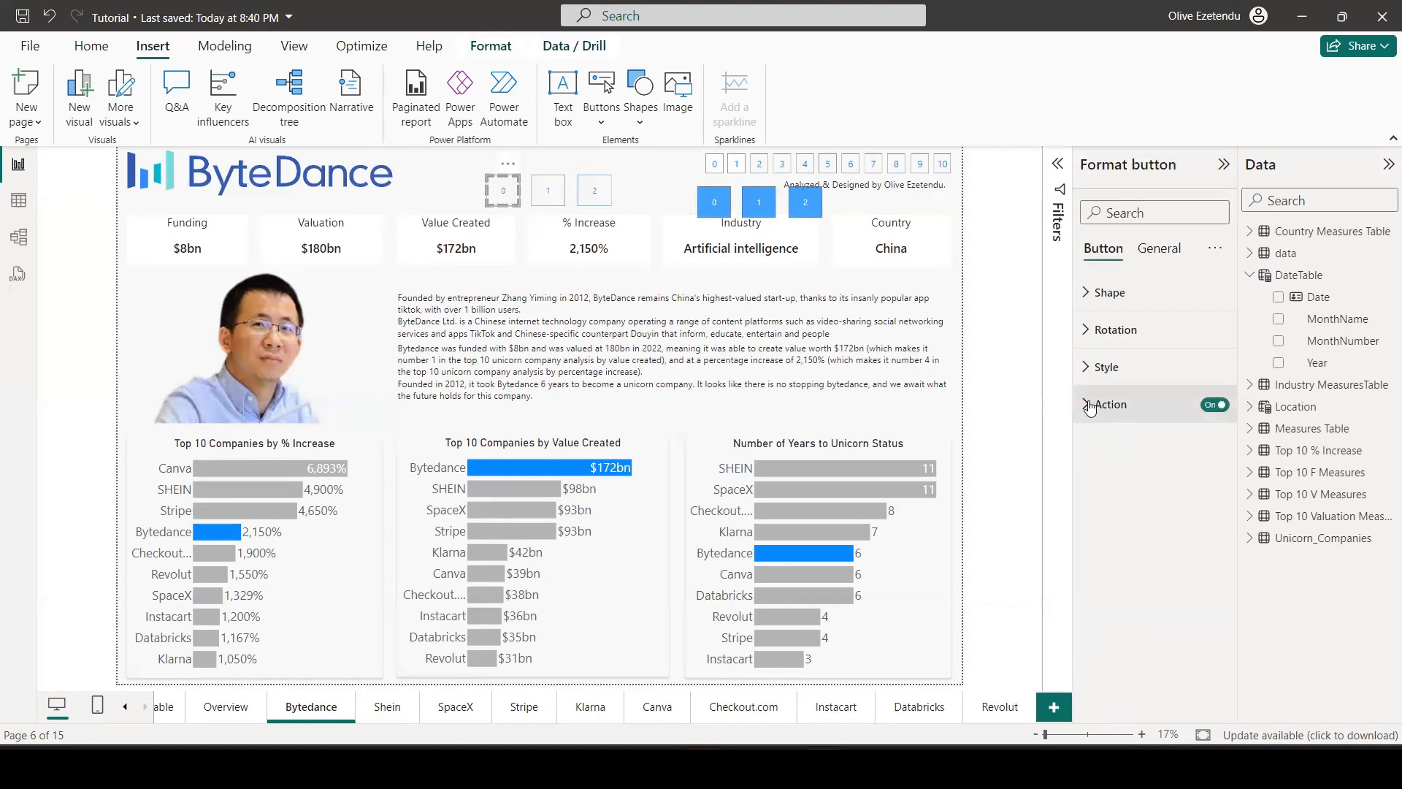
left_click(1112, 403)
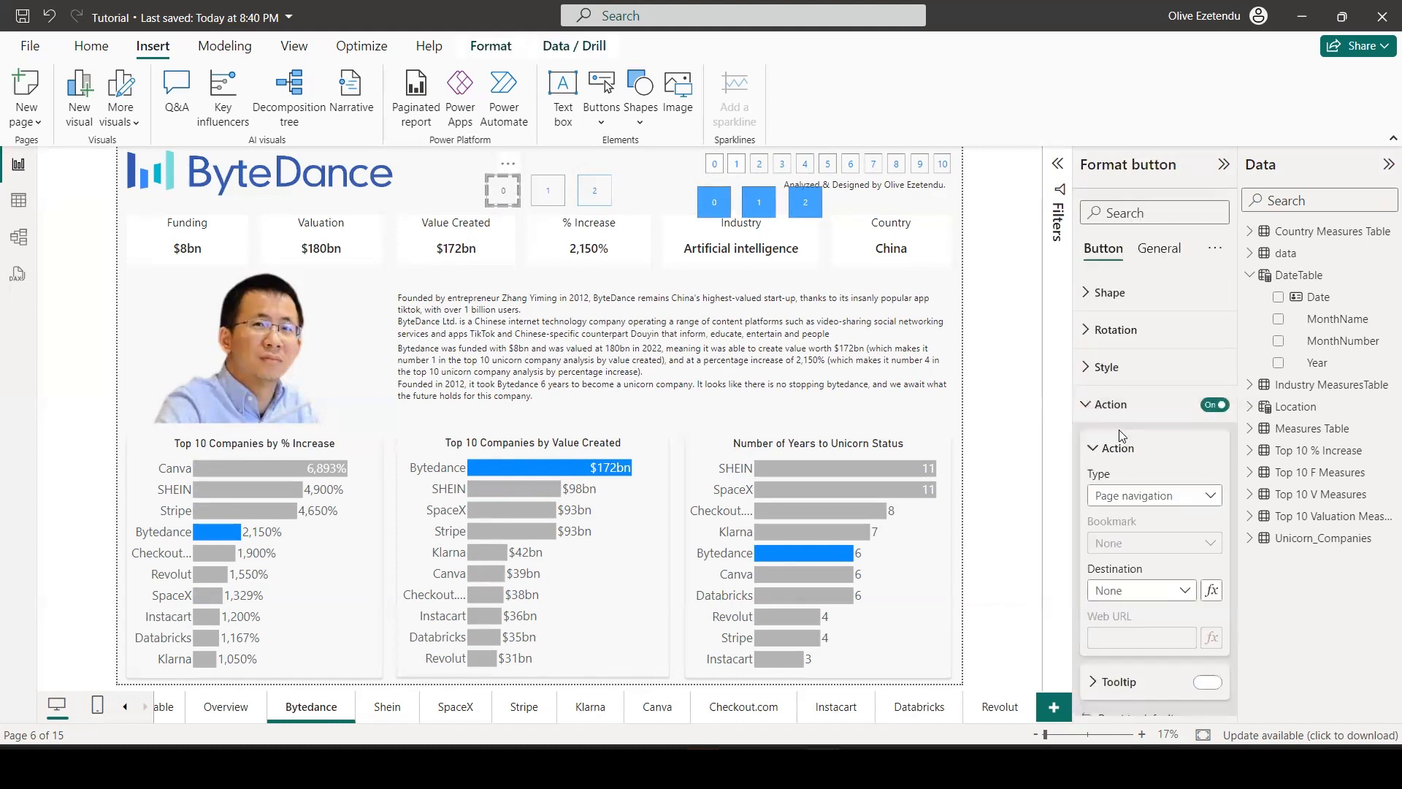
left_click(1187, 593)
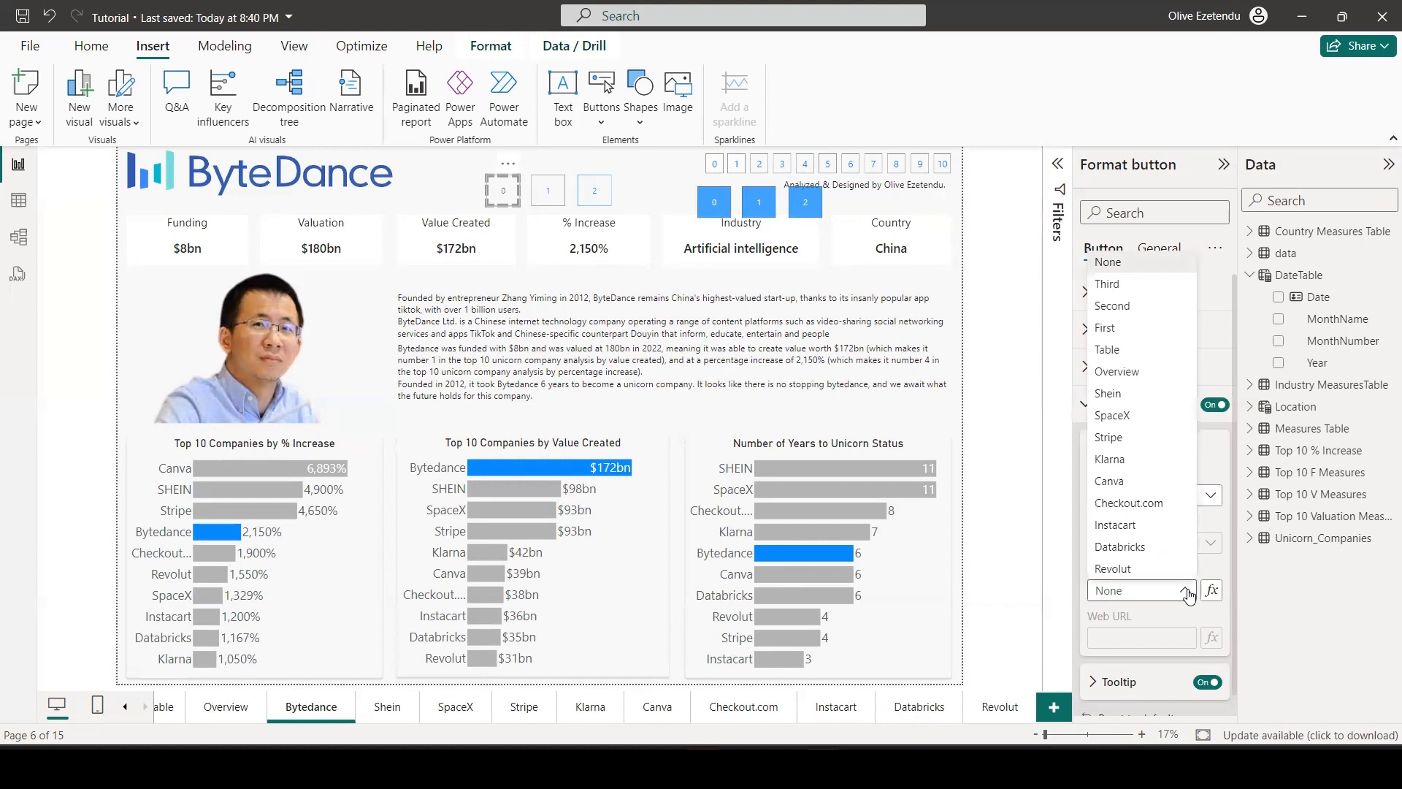
left_click(1125, 372)
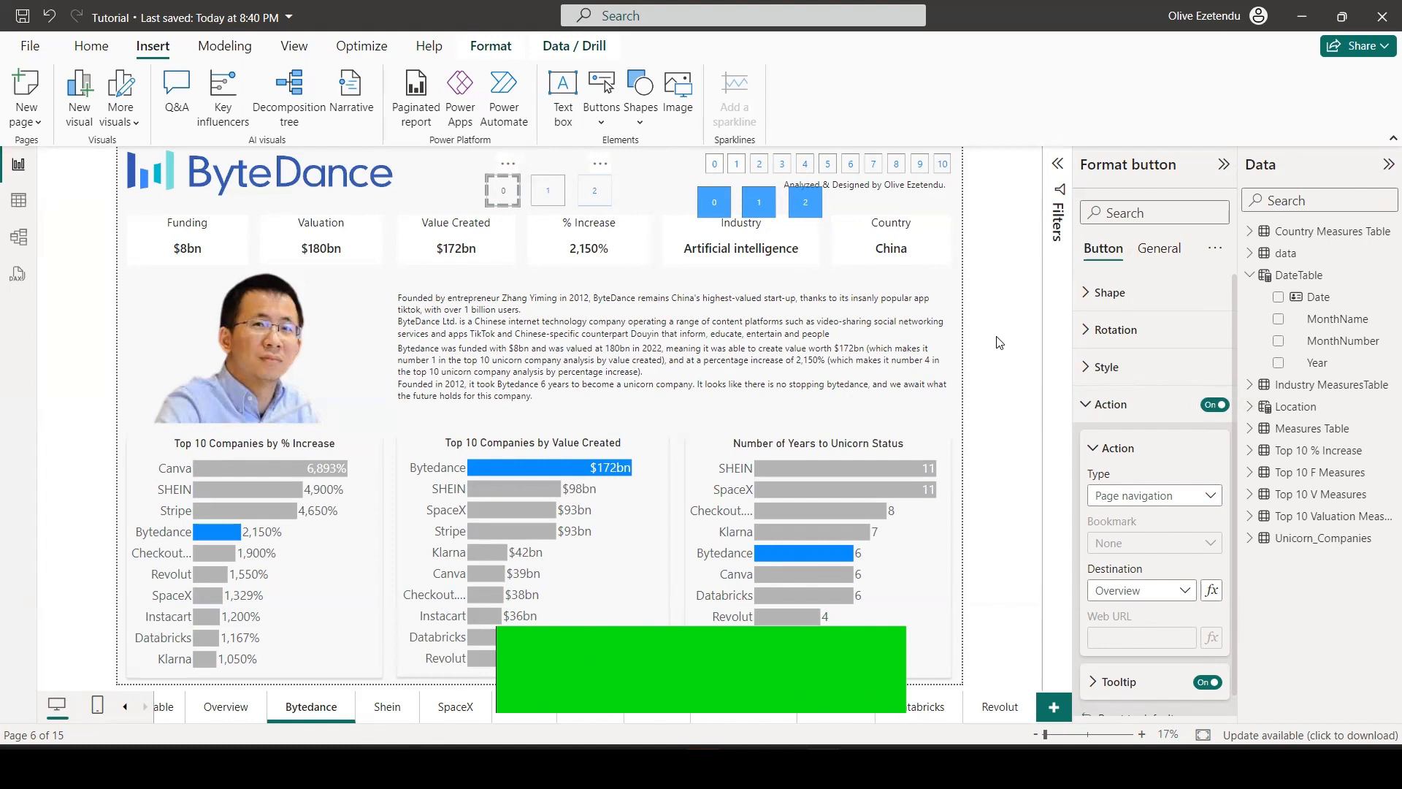
Test the page links by following the unfilled 2 button on the Bytedance page and the unfilled 0 button on the Shein page.
left_click(598, 196, "ctrl")
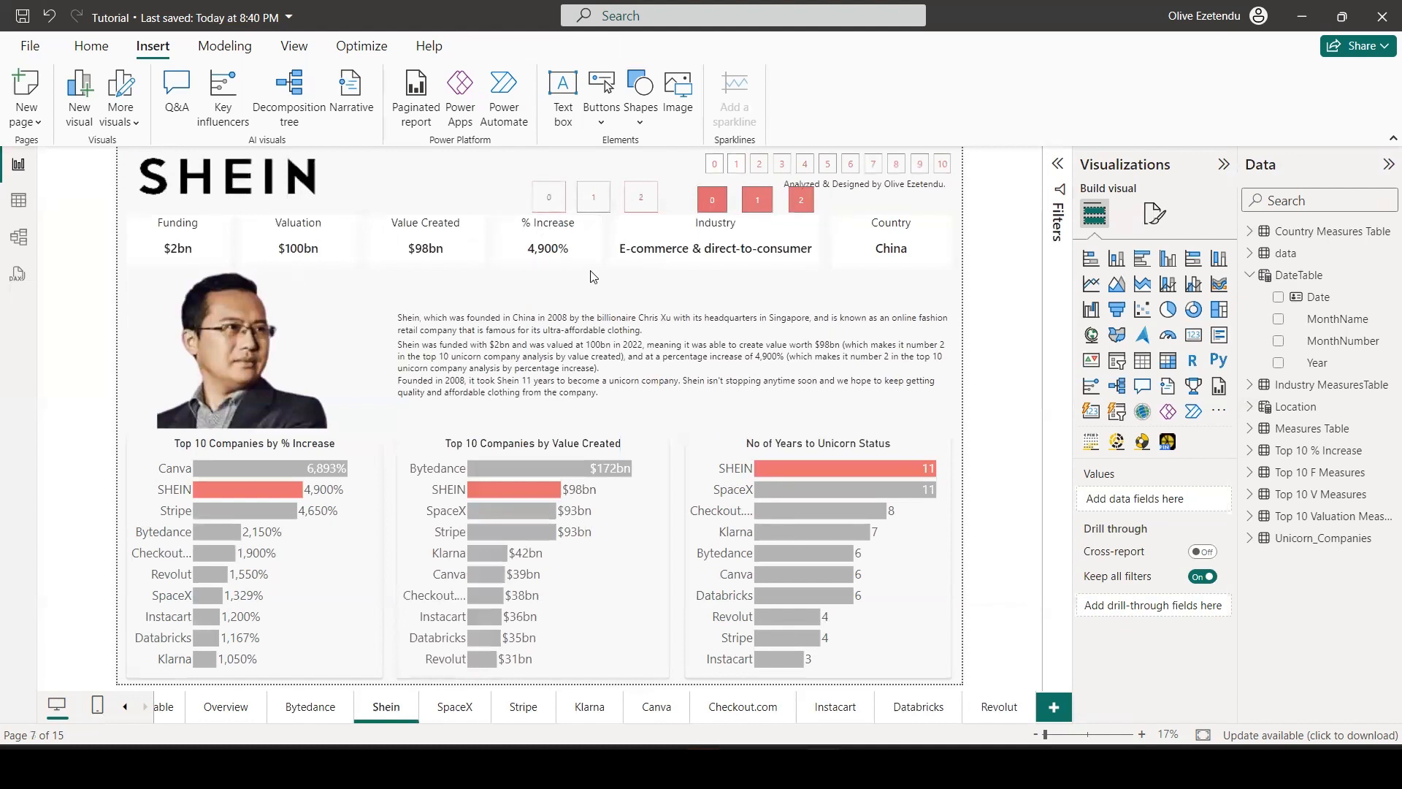
left_click(550, 204, "ctrl")
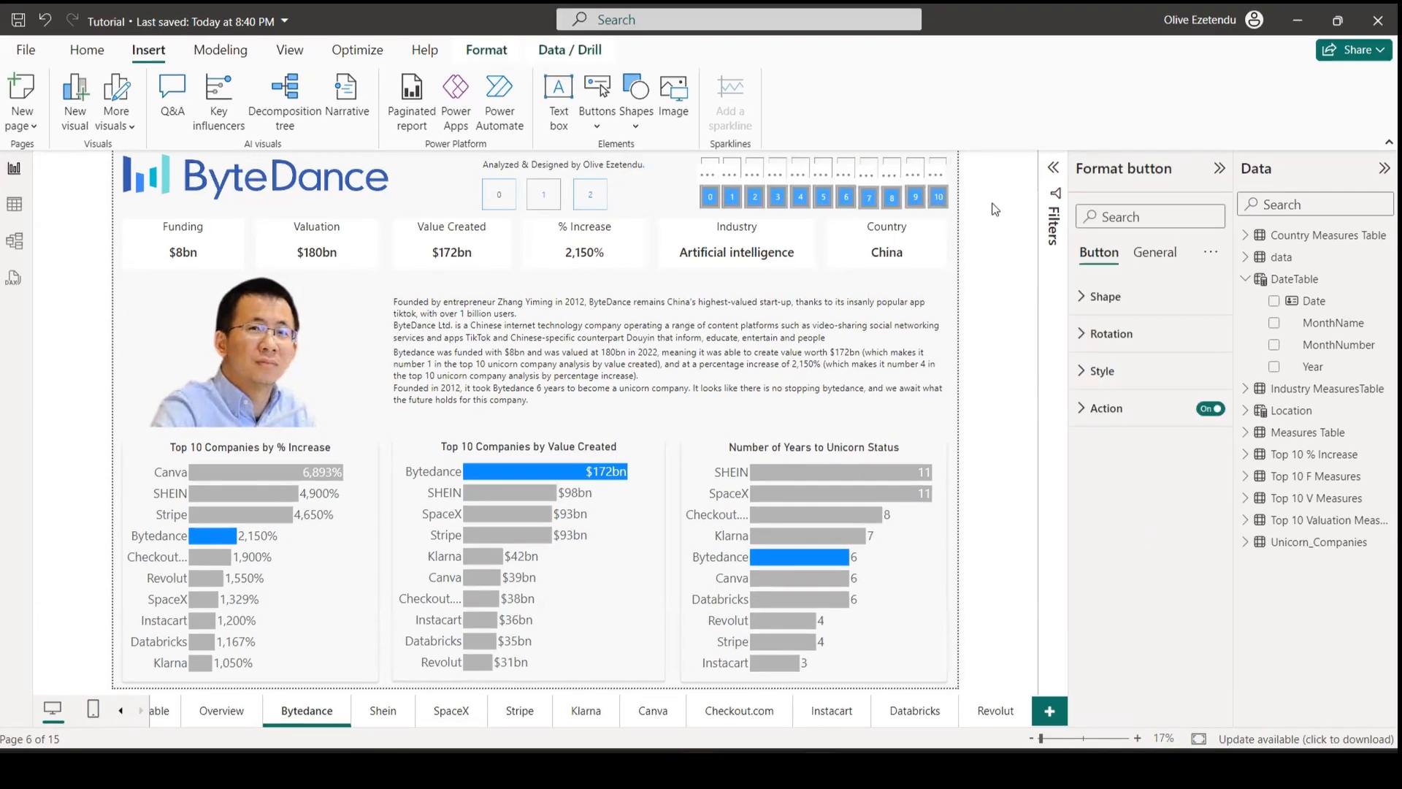
Try a dark grey font color on the selected row of filled 0 to 10 buttons and set it back to white.
left_click(1099, 370)
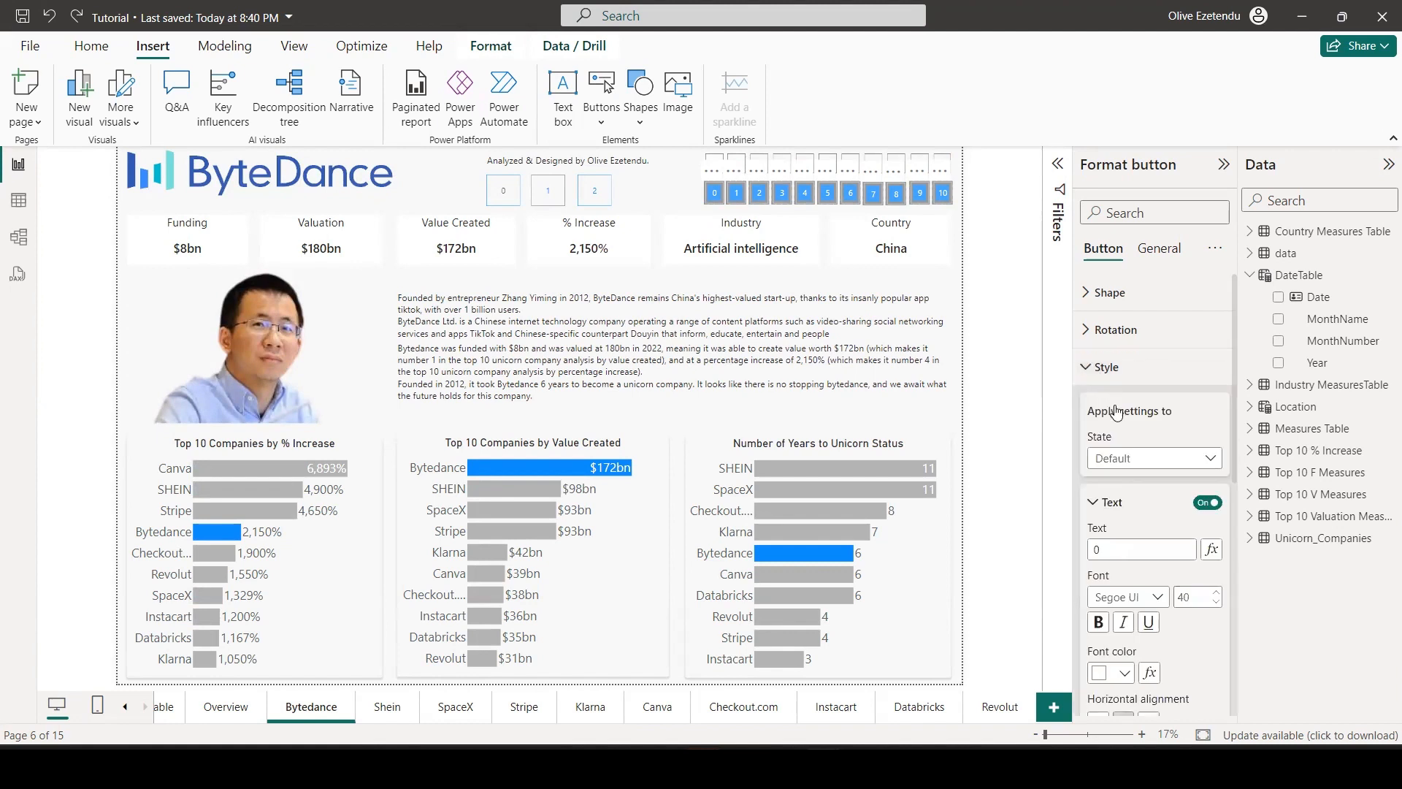
scroll(1126, 485, "down", 3)
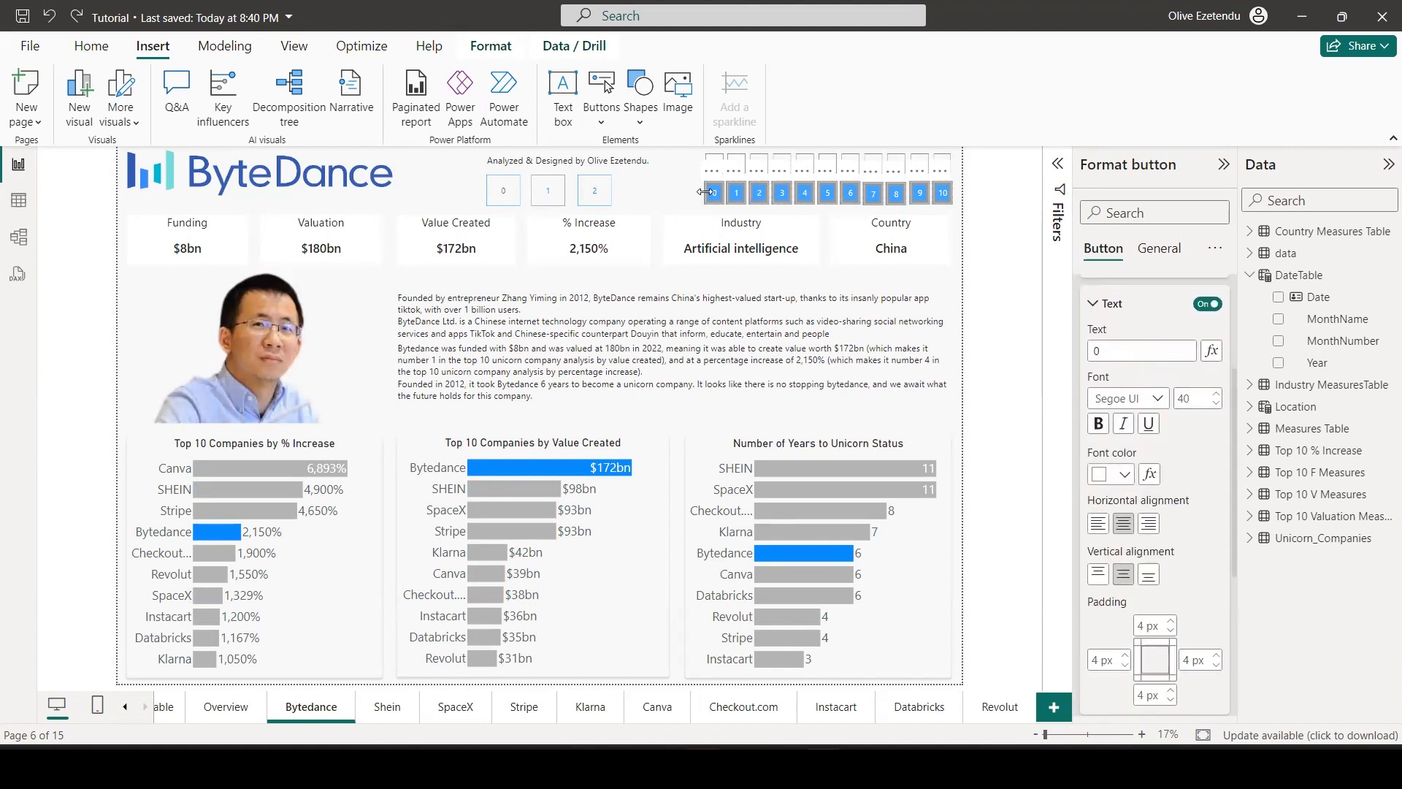
left_click(1114, 475)
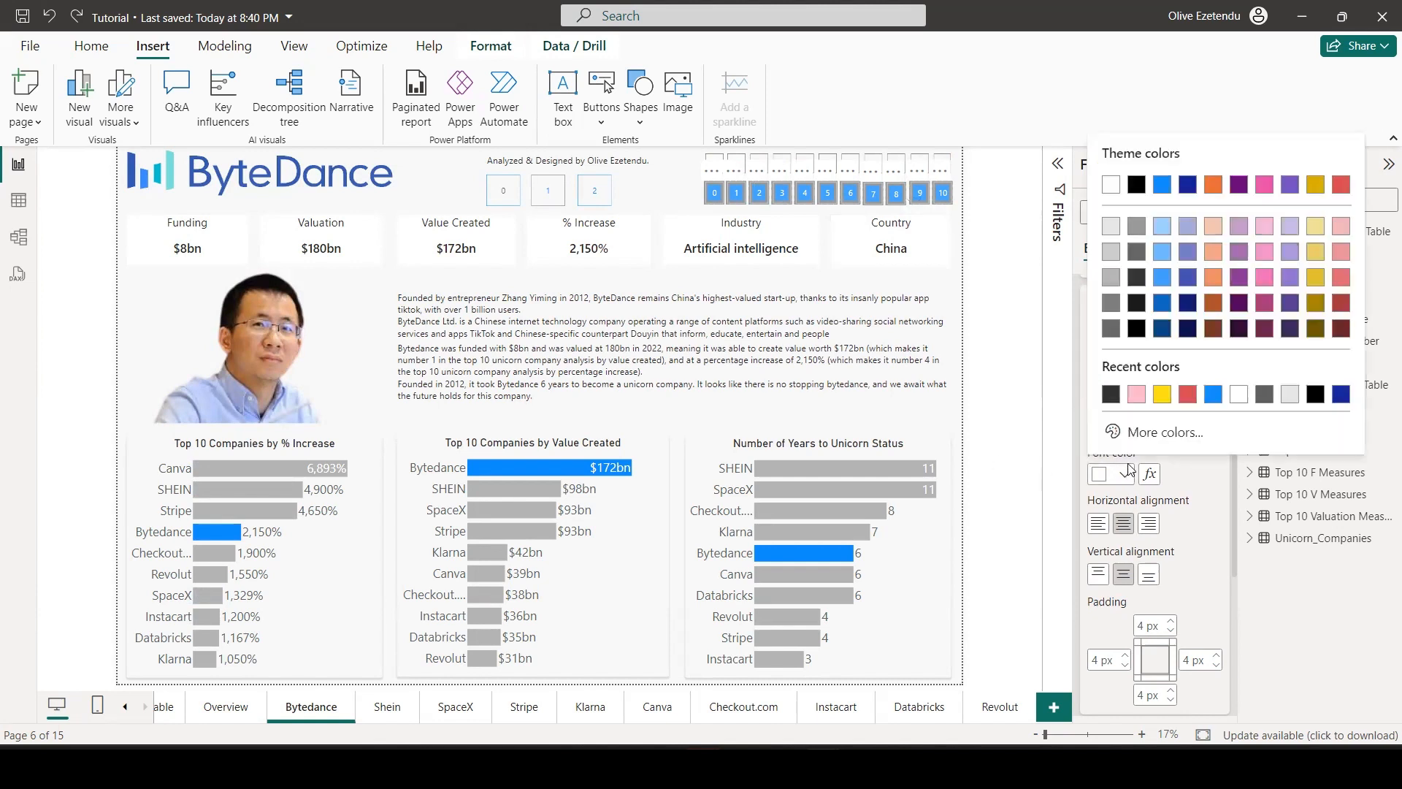
left_click(1111, 395)
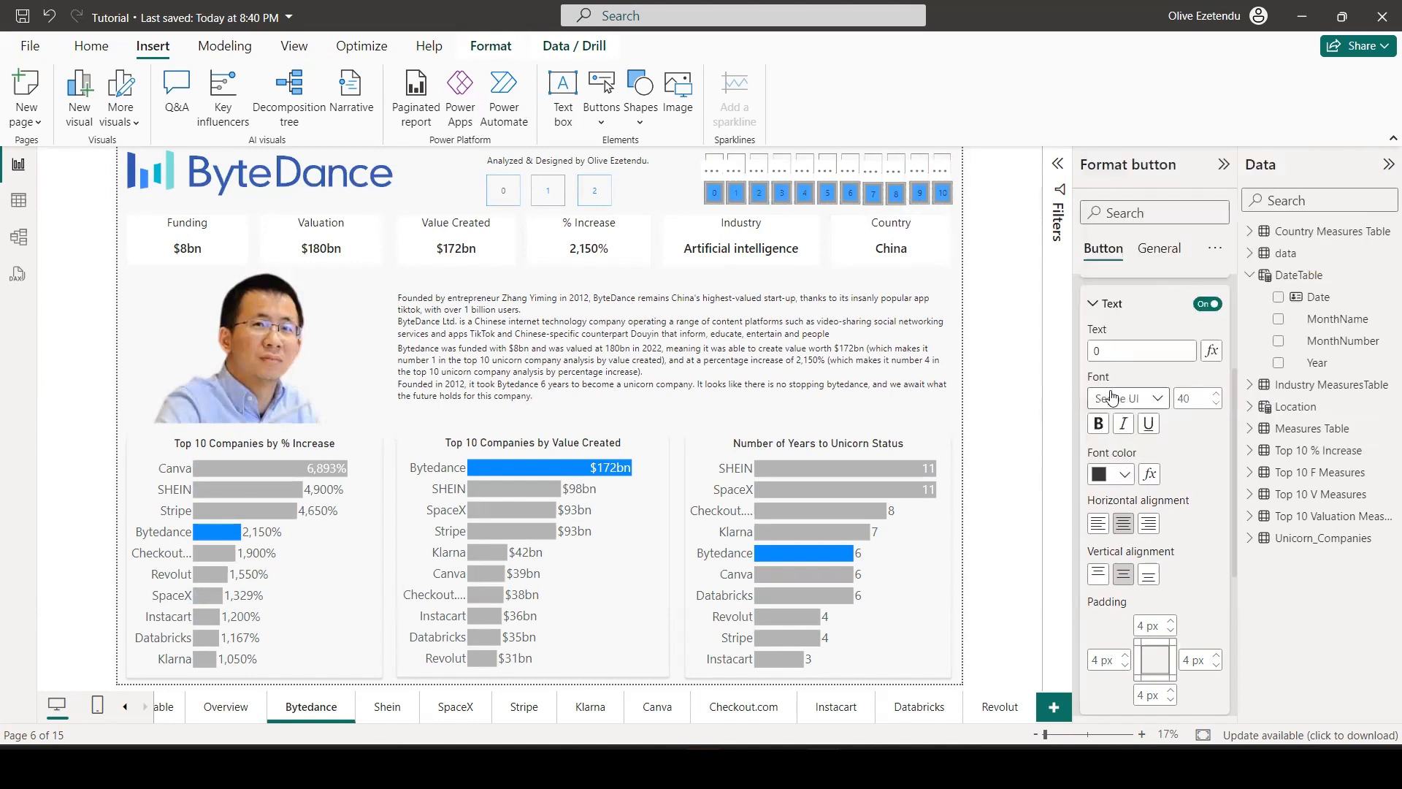
left_click(1124, 476)
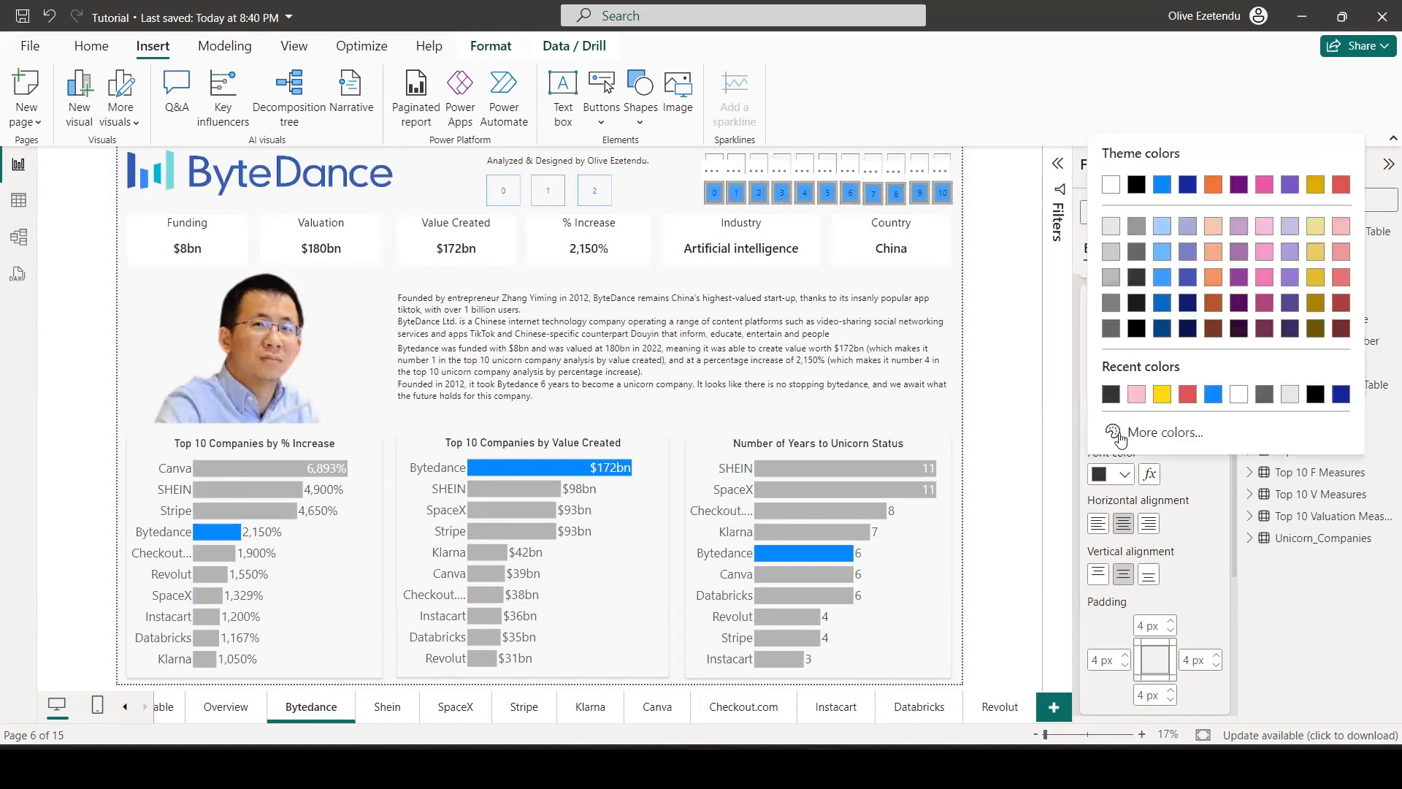
left_click(1241, 399)
Try an orange fill on the filled 0 to 10 buttons of the Bytedance page and set it back to blue.
scroll(1121, 485, "down", 4)
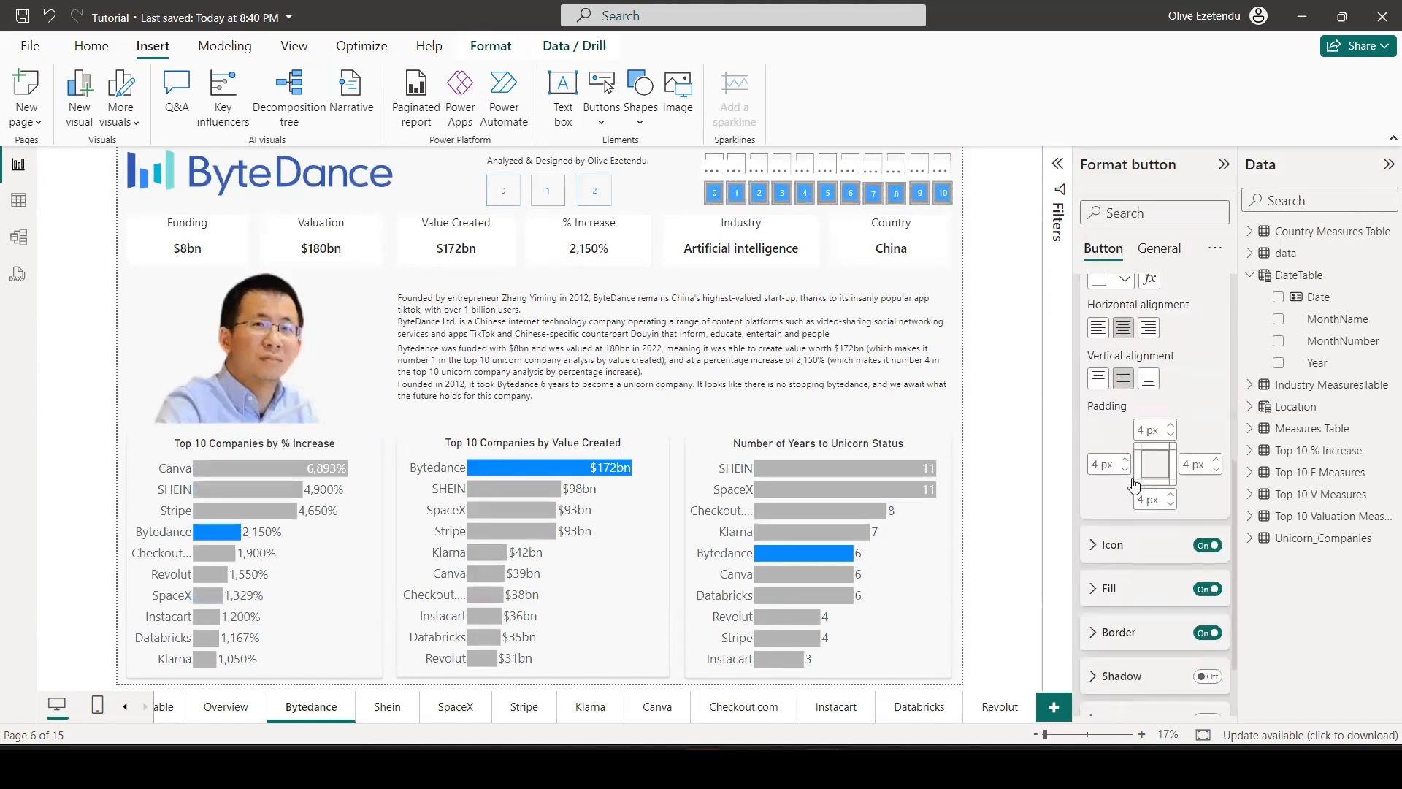
left_click(1121, 479)
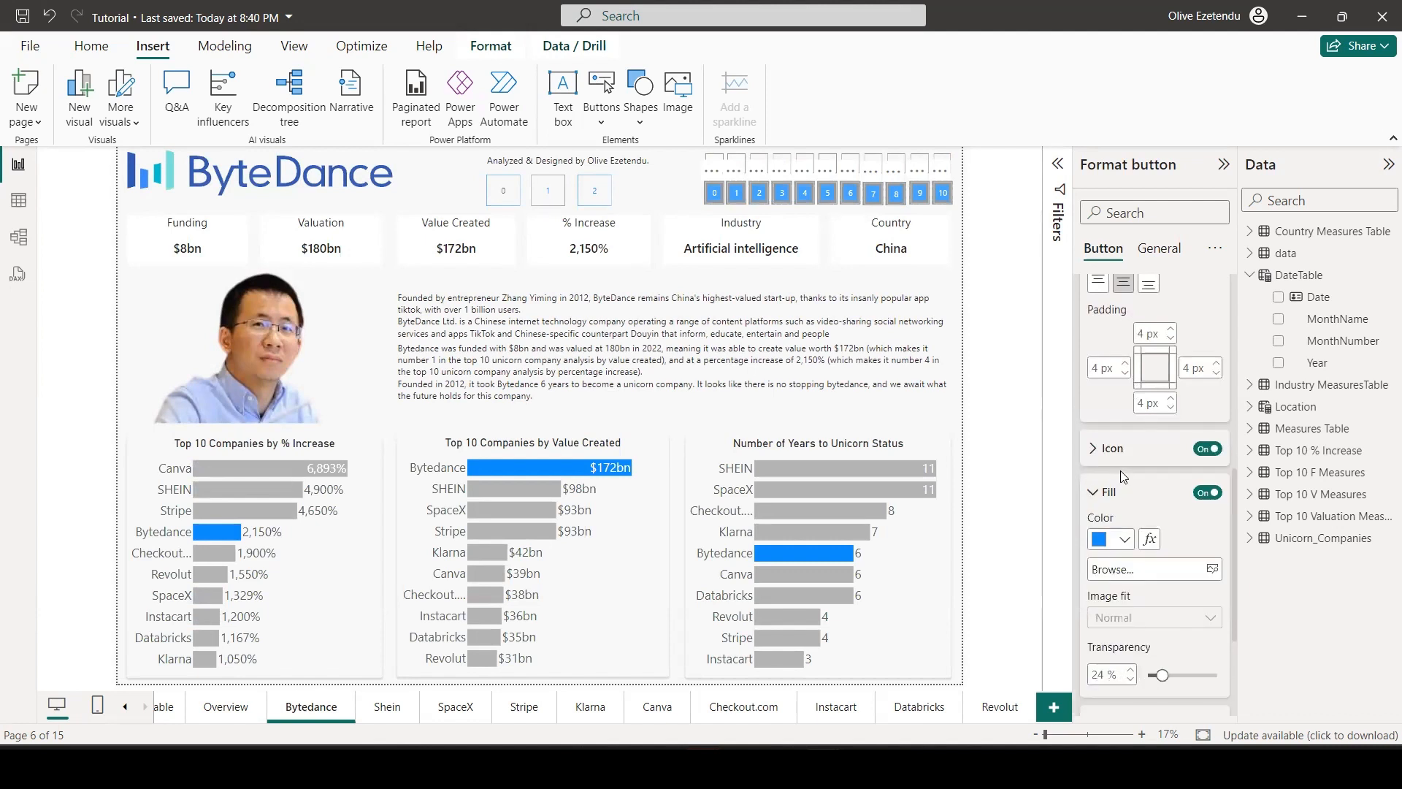
scroll(1120, 471, "down", 3)
left_click(1123, 353)
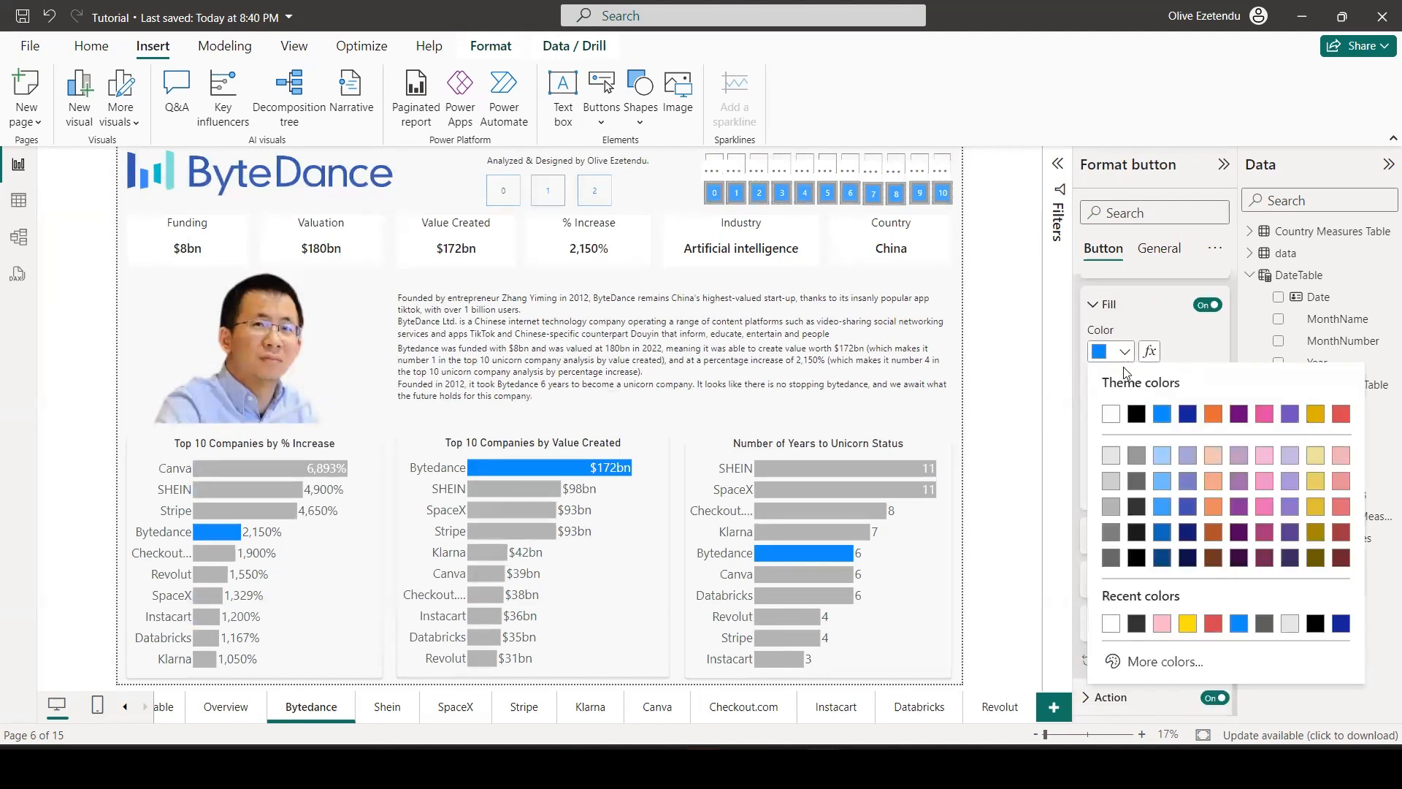
left_click(1213, 504)
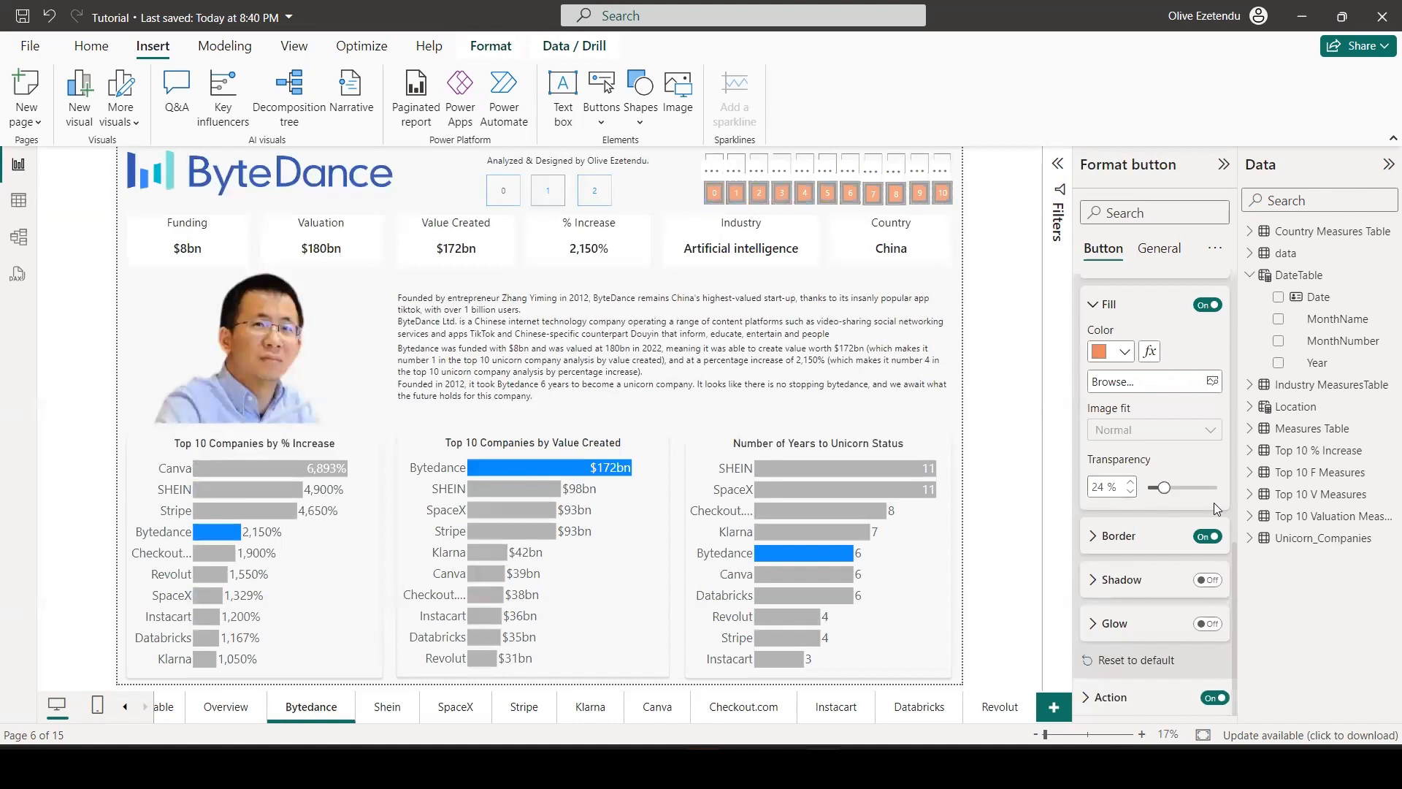
left_click(1125, 354)
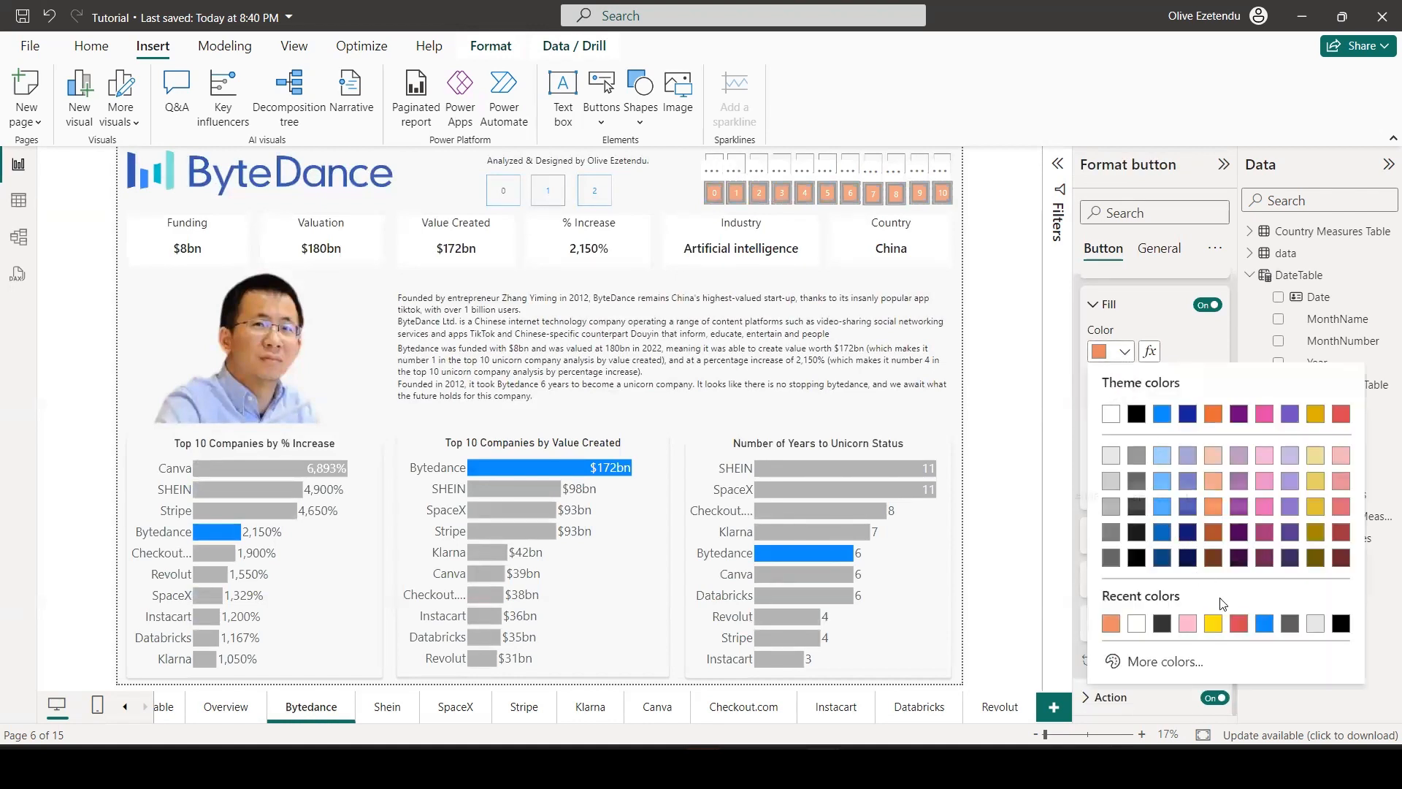
left_click(1266, 624)
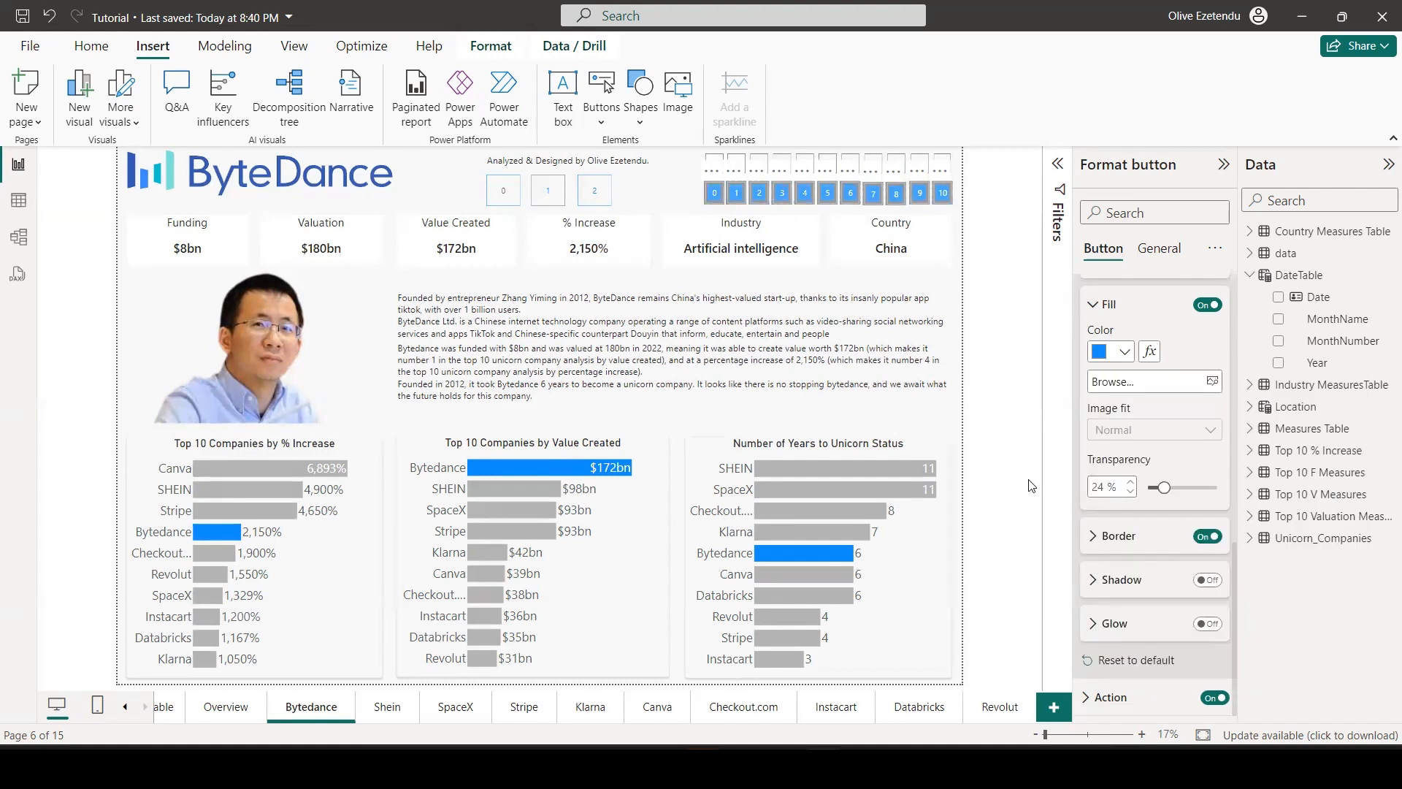
left_click(979, 485)
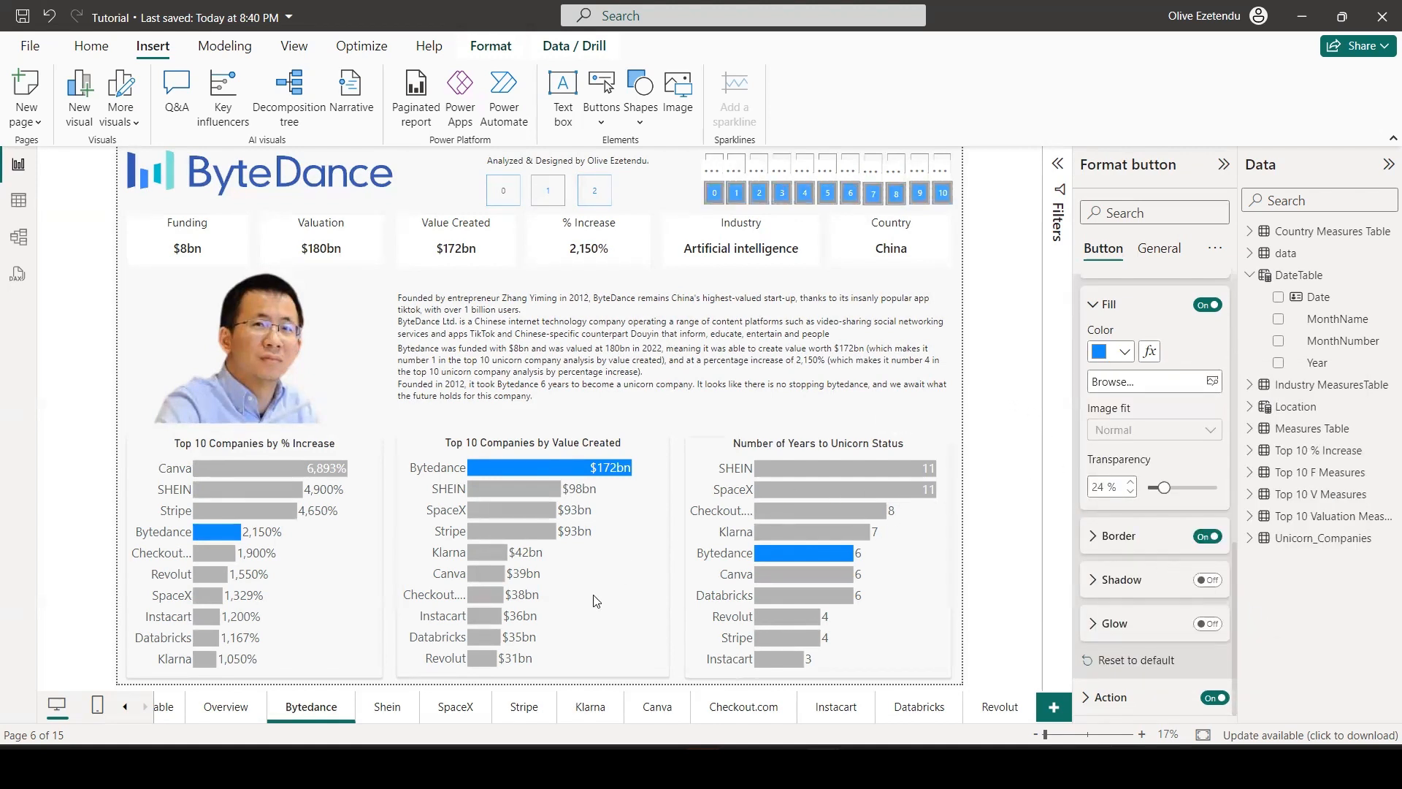
Open the Klarna page to check its number buttons.
left_click(588, 709)
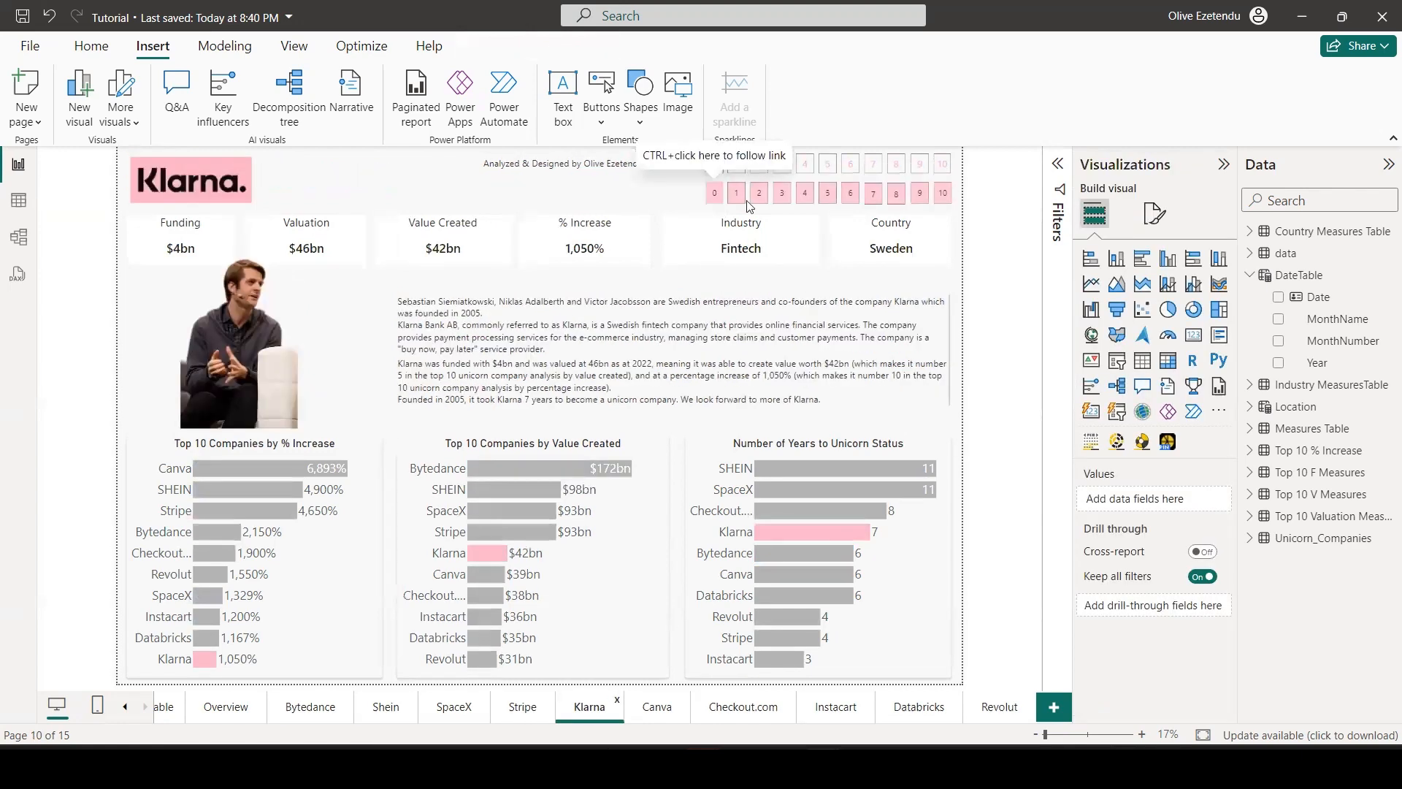